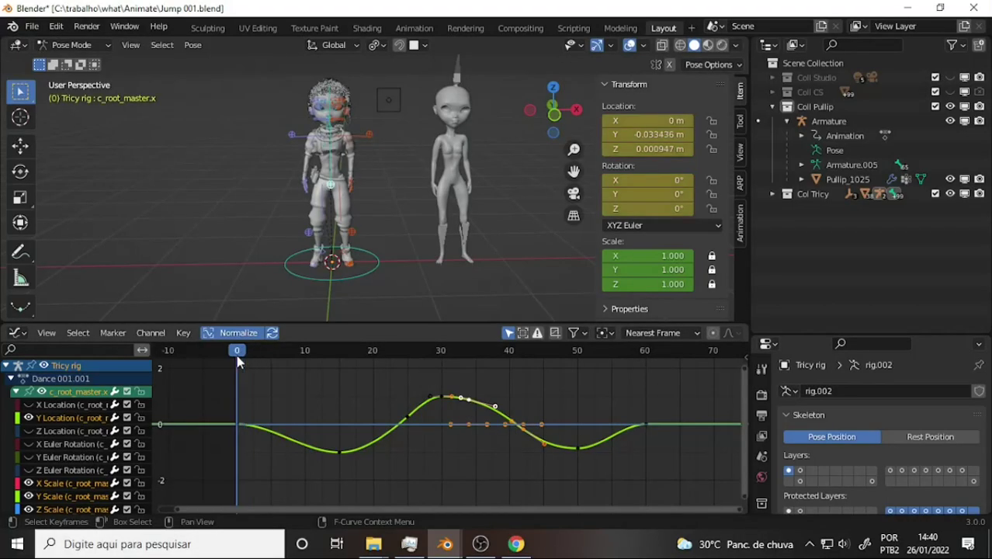
# Step: Play the jump and scrub frames 0 to 17, orbiting around the characters
pyautogui.press('space')
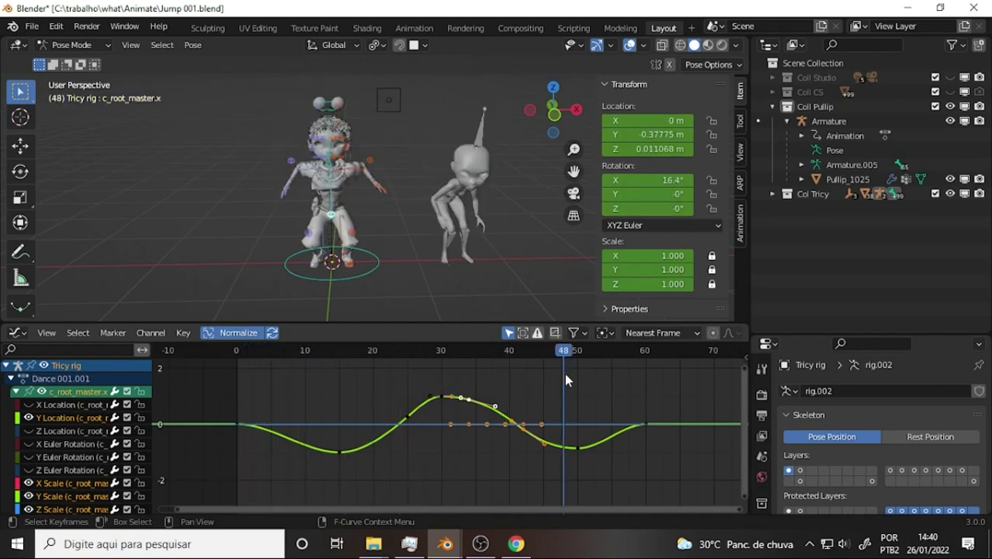
pyautogui.moveTo(522, 381); pyautogui.dragTo(259, 381)
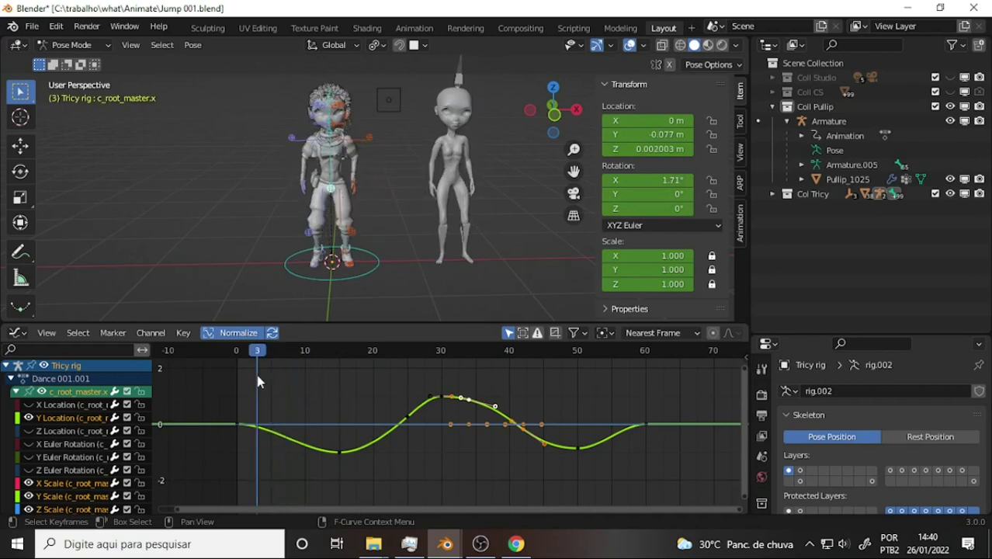
pyautogui.click(233, 374)
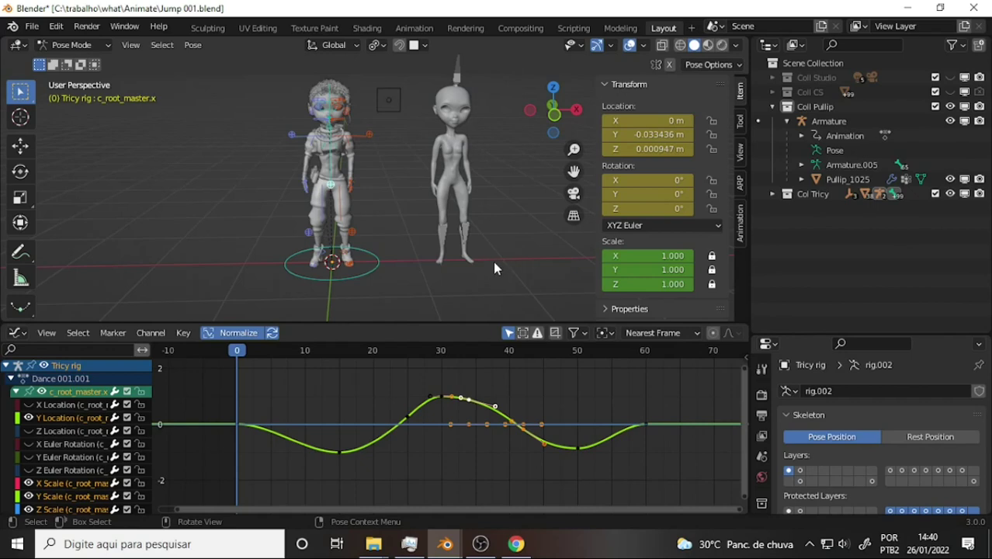
pyautogui.moveTo(509, 192); pyautogui.dragTo(459, 186, button='middle')
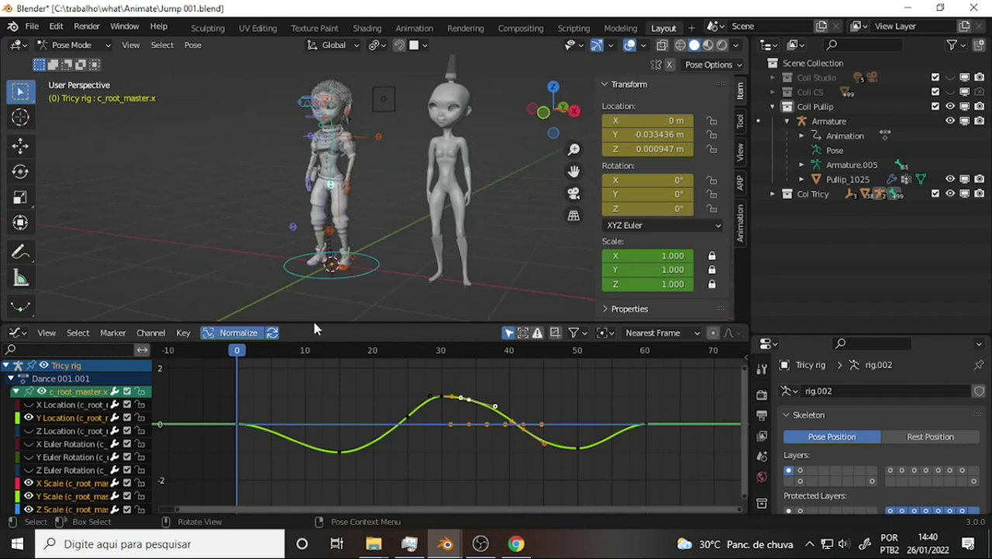
pyautogui.moveTo(240, 357)
pyautogui.mouseDown()
pyautogui.moveTo(273, 353)
pyautogui.moveTo(363, 376)
pyautogui.moveTo(645, 388)
pyautogui.moveTo(464, 390)
pyautogui.moveTo(391, 379)
pyautogui.moveTo(277, 381)
pyautogui.moveTo(273, 392)
pyautogui.moveTo(636, 399)
pyautogui.moveTo(586, 389)
pyautogui.mouseUp()
pyautogui.press('Escape')
# Step: Scrub the takeoff poses between frames 8 and 24 and replay the jump
pyautogui.moveTo(440, 399)
pyautogui.mouseDown()
pyautogui.moveTo(290, 396)
pyautogui.moveTo(291, 407)
pyautogui.moveTo(584, 401)
pyautogui.mouseUp()
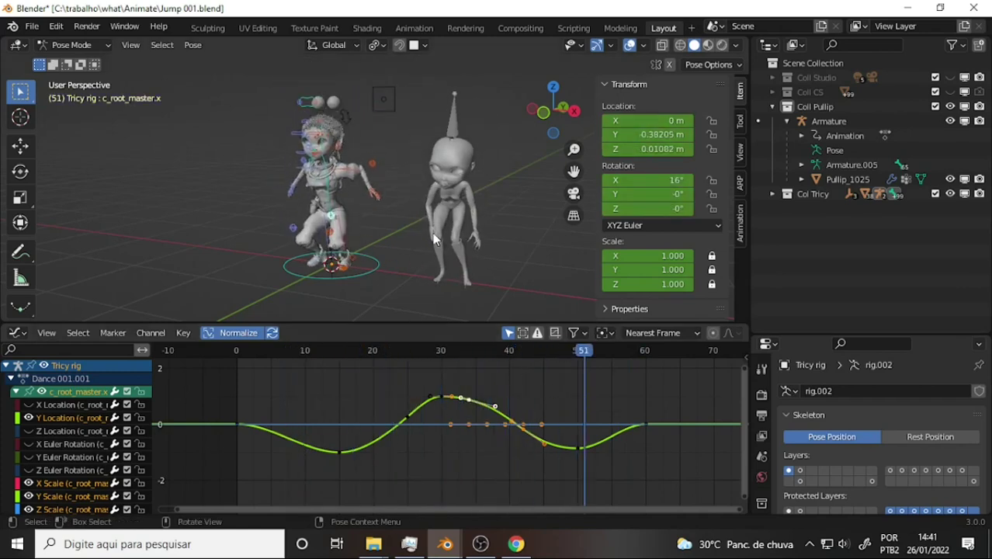
pyautogui.moveTo(584, 357)
pyautogui.mouseDown()
pyautogui.moveTo(273, 361)
pyautogui.moveTo(420, 384)
pyautogui.moveTo(583, 381)
pyautogui.moveTo(551, 384)
pyautogui.mouseUp()
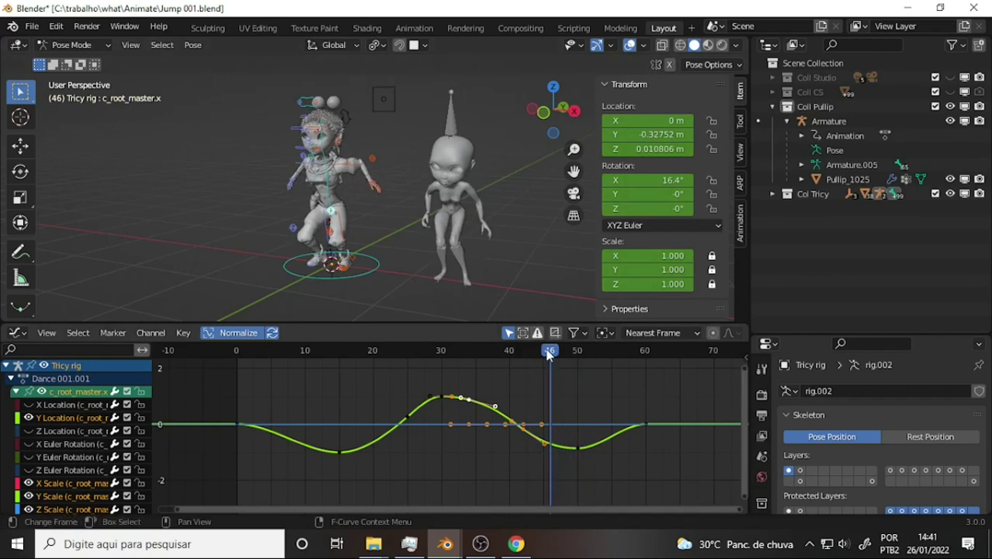
pyautogui.moveTo(514, 365)
pyautogui.mouseDown()
pyautogui.moveTo(315, 359)
pyautogui.moveTo(581, 379)
pyautogui.mouseUp()
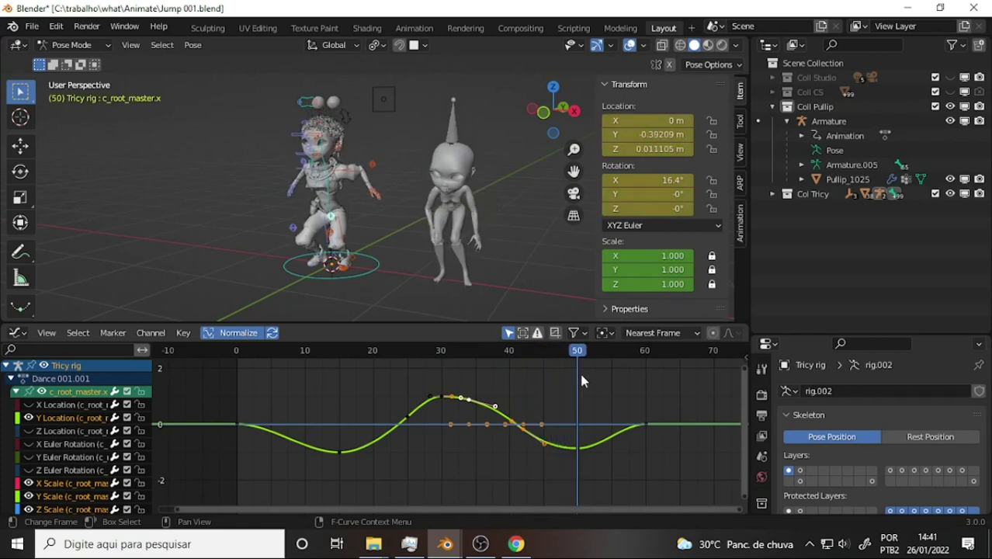
pyautogui.press('space')
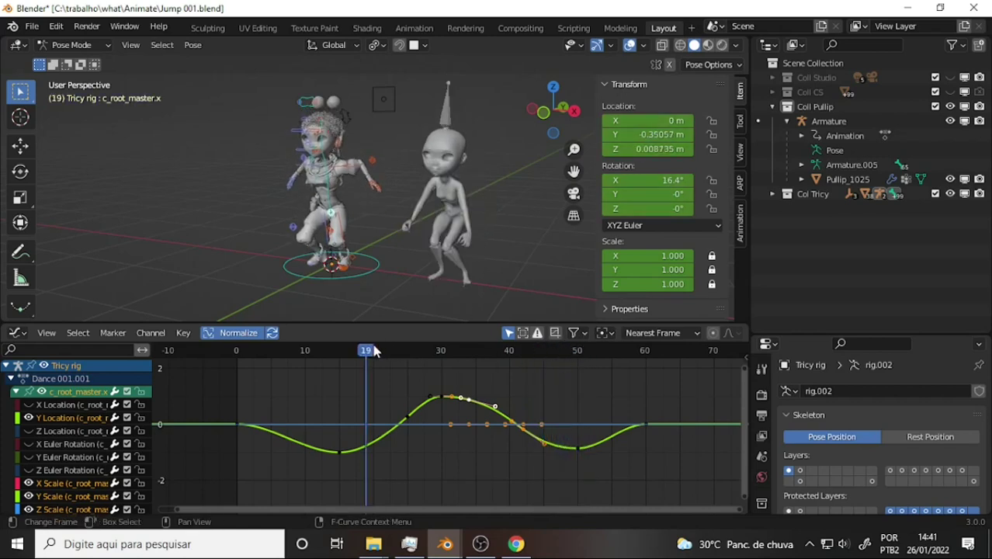
pyautogui.moveTo(369, 353)
pyautogui.mouseDown()
pyautogui.moveTo(288, 354)
pyautogui.moveTo(343, 376)
pyautogui.moveTo(428, 368)
pyautogui.moveTo(471, 383)
pyautogui.moveTo(553, 379)
pyautogui.moveTo(606, 395)
pyautogui.moveTo(596, 388)
pyautogui.mouseUp()
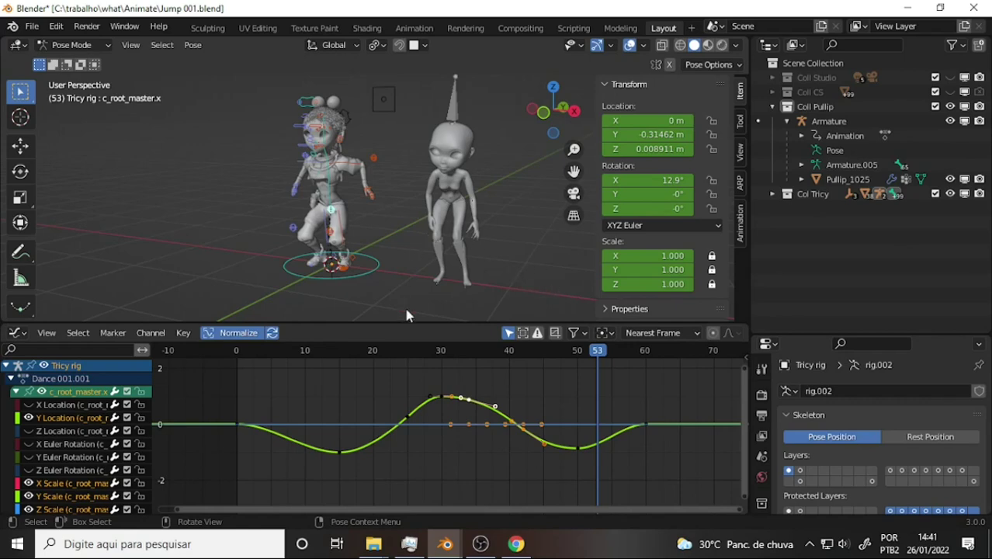
pyautogui.moveTo(594, 355)
pyautogui.mouseDown()
pyautogui.moveTo(359, 357)
pyautogui.moveTo(432, 381)
pyautogui.moveTo(497, 385)
pyautogui.mouseUp()
# Step: Bring Chrome to the front and search Google for 'p2design' in a new tab
pyautogui.click(517, 545)
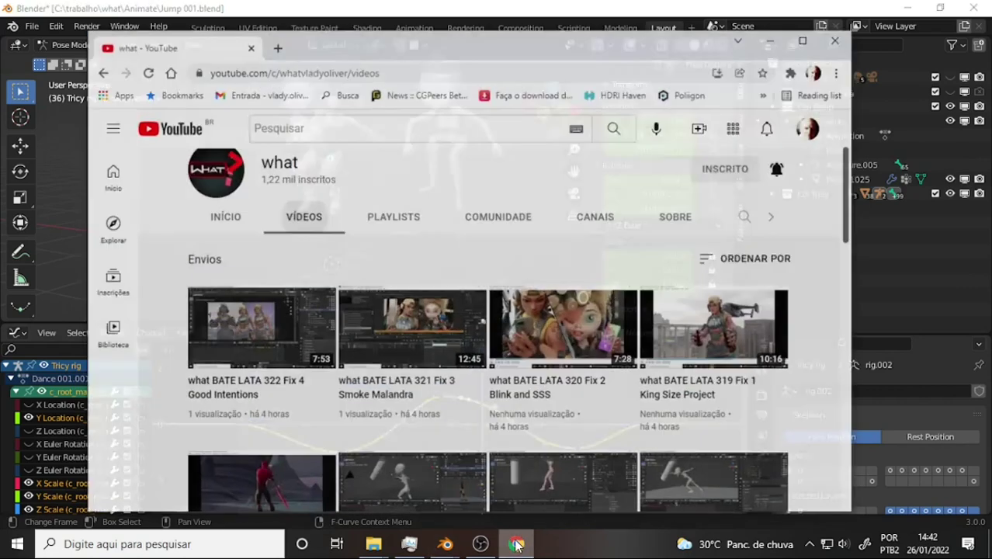
pyautogui.click(268, 30)
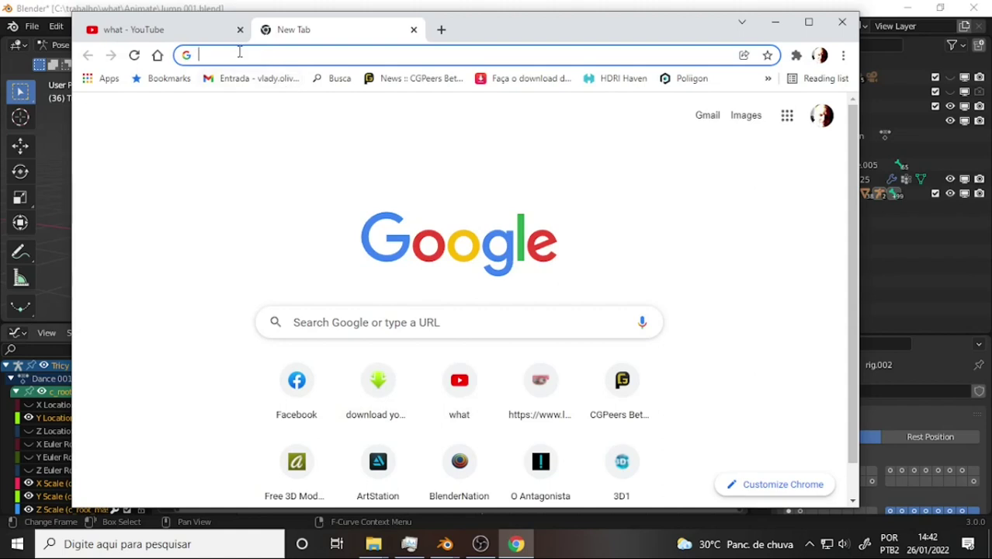
pyautogui.write('p2design')
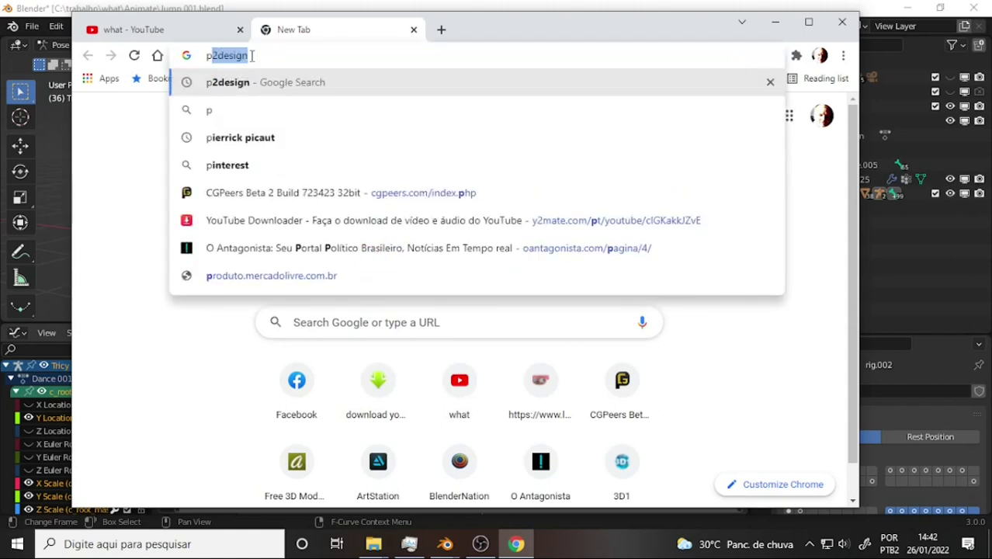
pyautogui.click(245, 57)
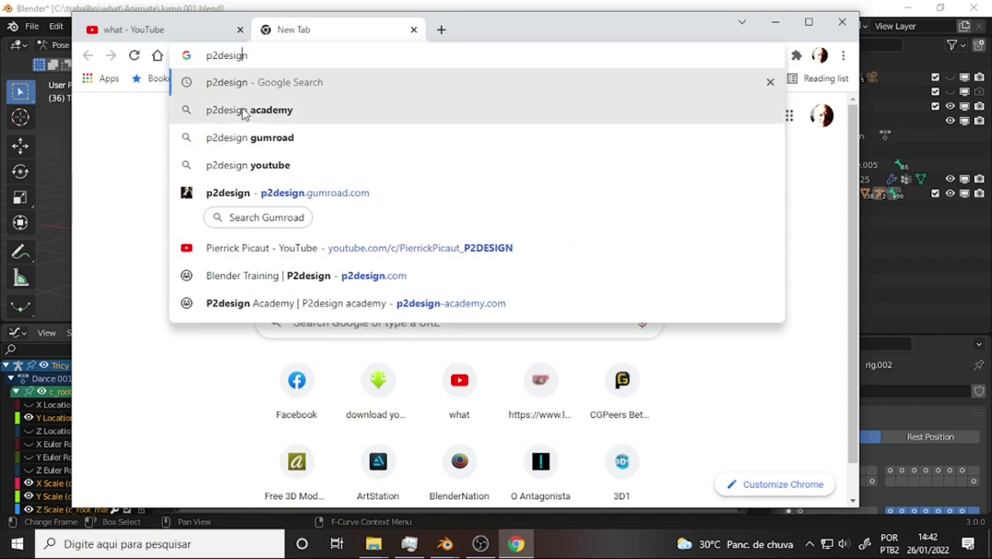
pyautogui.click(227, 81)
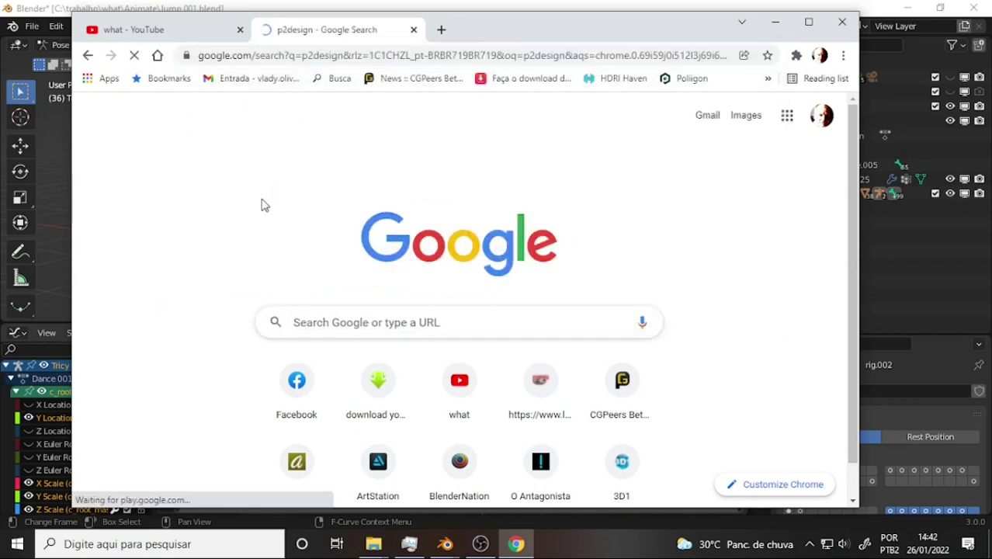
# Step: Scroll the p2design store's product cards past Alive! and the rigging course to Crimson Ronin ($45)
pyautogui.scroll(-1, 233, 283)
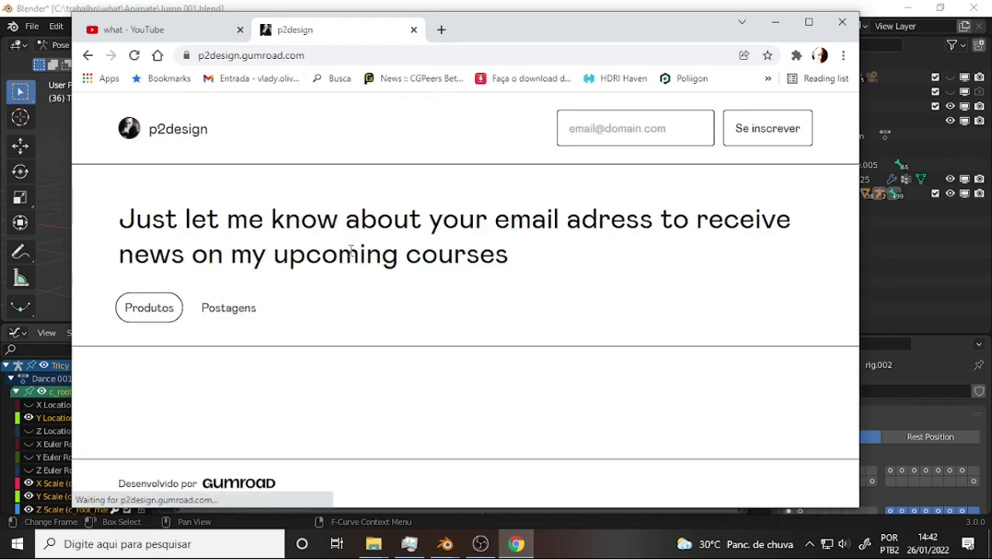
pyautogui.scroll(-1, 341, 253)
pyautogui.scroll(-3, 339, 256)
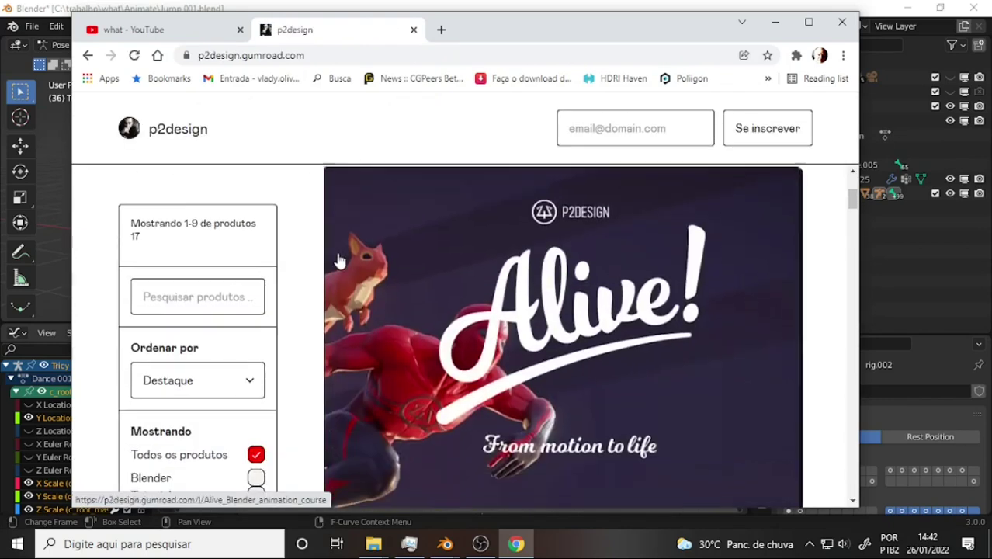
pyautogui.scroll(-3, 339, 261)
pyautogui.scroll(2, 334, 256)
pyautogui.scroll(-3, 357, 258)
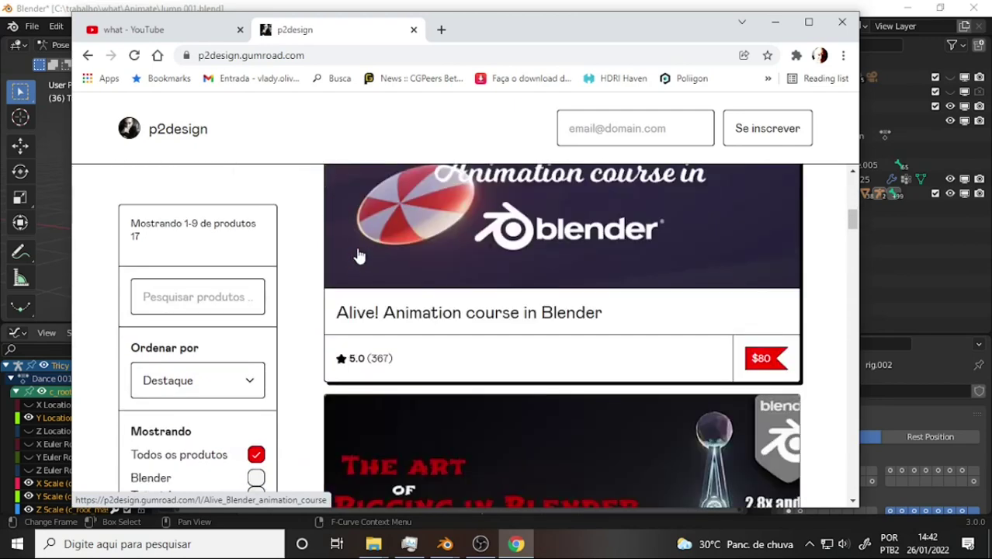
pyautogui.scroll(3, 544, 233)
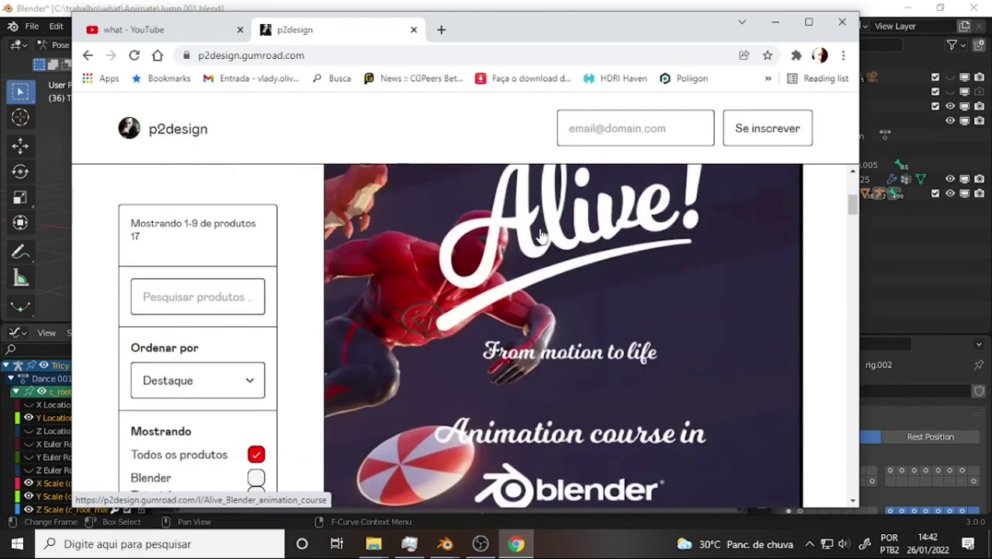
pyautogui.scroll(-3, 544, 202)
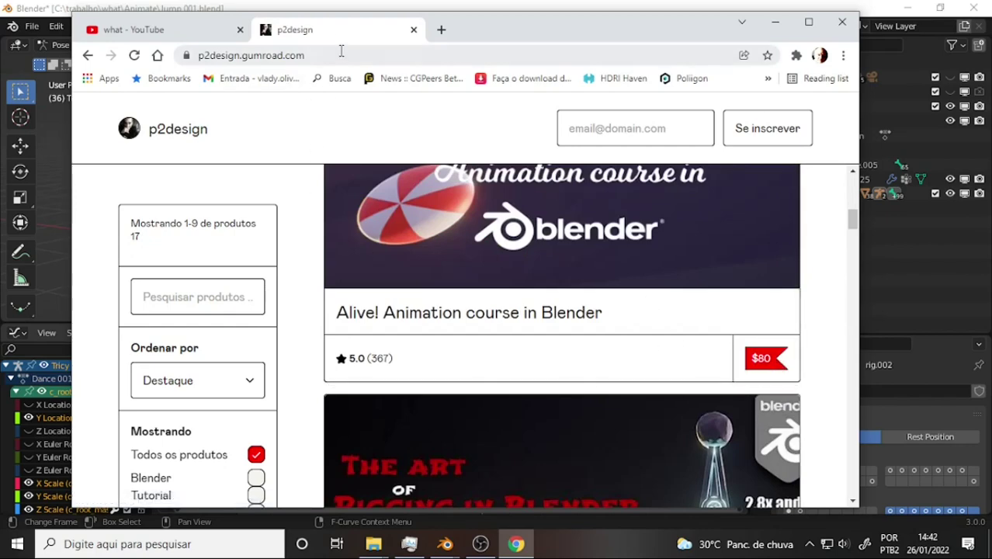
pyautogui.scroll(-1, 420, 182)
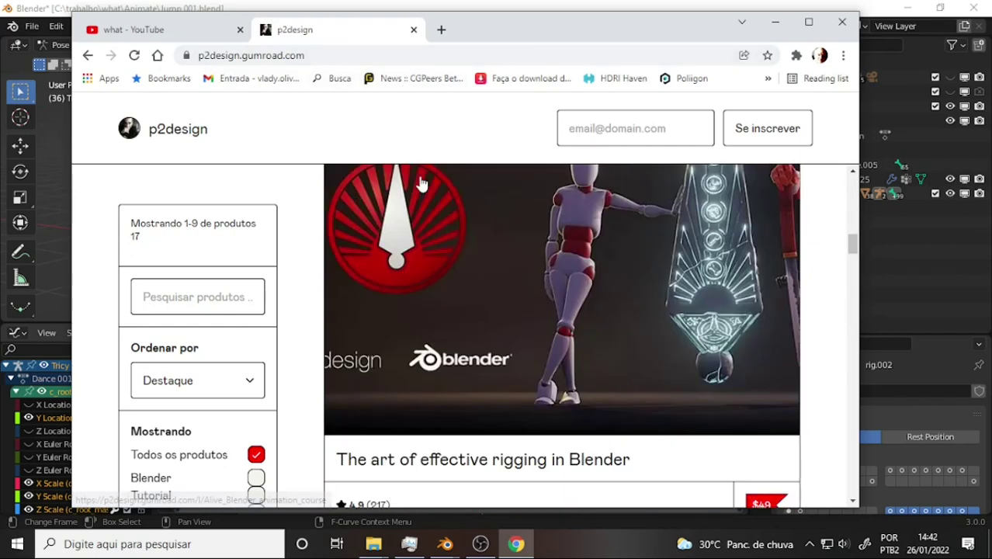
pyautogui.scroll(2, 420, 184)
pyautogui.scroll(4, 424, 186)
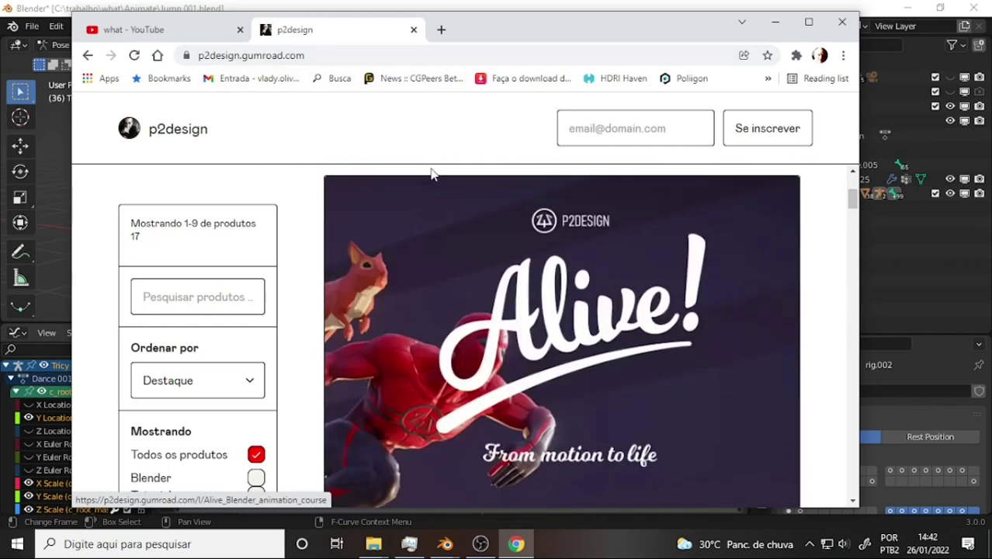
pyautogui.scroll(-2, 433, 174)
pyautogui.scroll(-2, 431, 173)
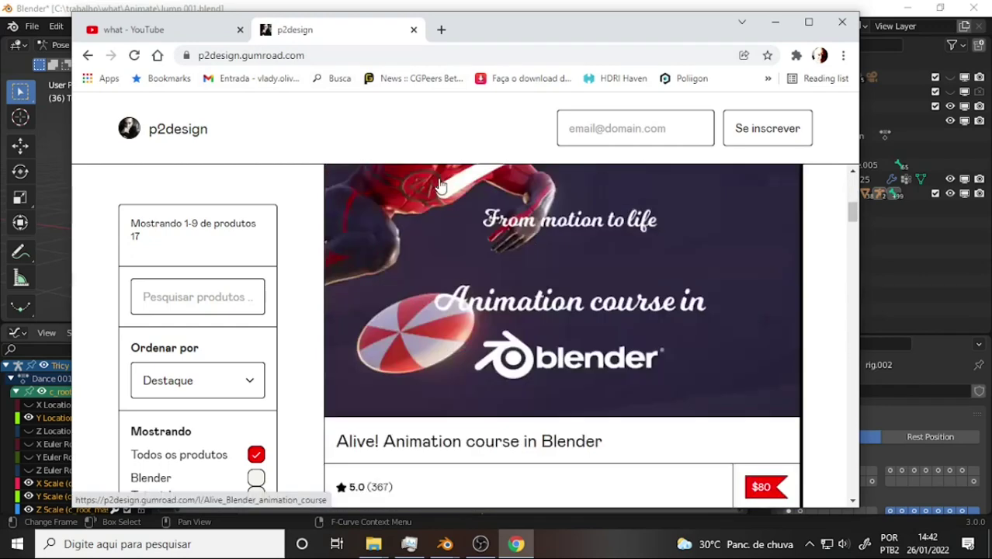
pyautogui.scroll(-5, 435, 179)
pyautogui.scroll(-5, 437, 185)
pyautogui.scroll(1, 439, 189)
pyautogui.scroll(2, 439, 189)
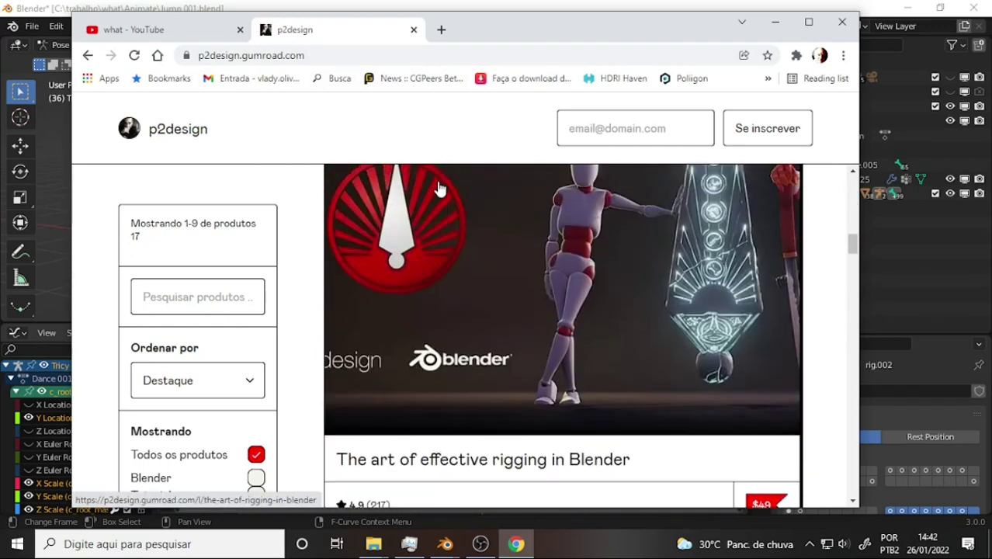
pyautogui.scroll(-4, 439, 189)
pyautogui.scroll(-1, 441, 191)
pyautogui.scroll(-3, 439, 192)
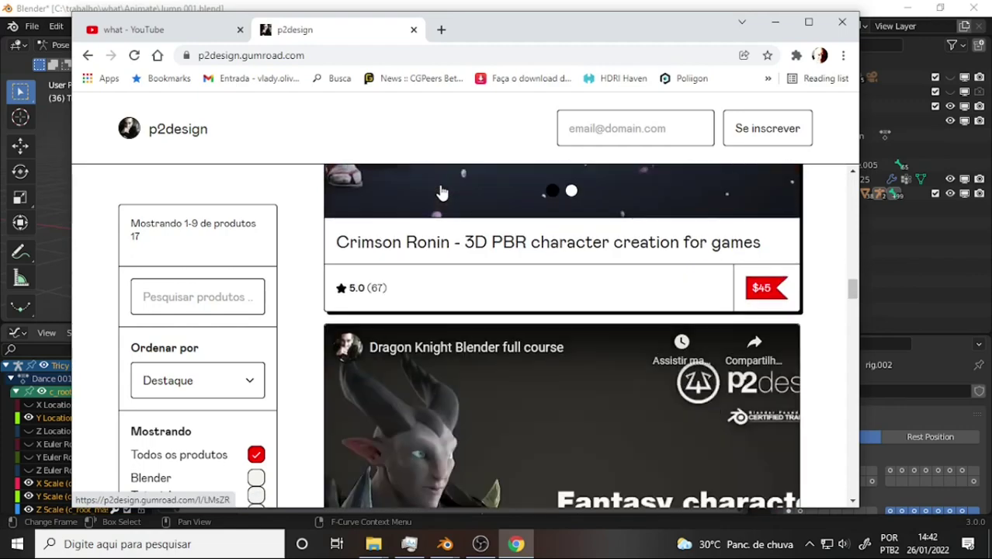
pyautogui.scroll(-3, 441, 191)
pyautogui.scroll(4, 444, 180)
pyautogui.scroll(3, 435, 167)
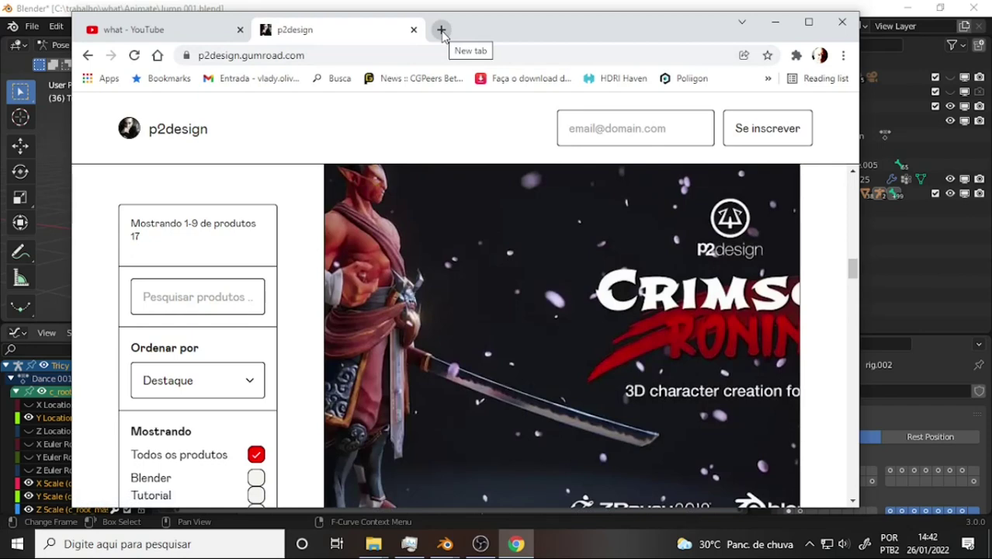
# Step: Open syncsketch.com in a new tab via a Google search for SyncSketch
pyautogui.click(441, 30)
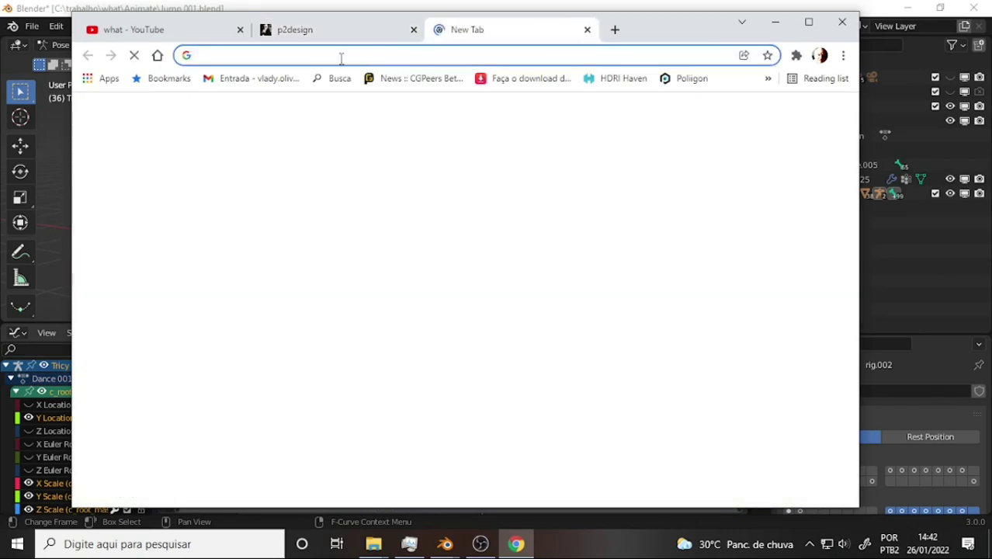
pyautogui.write('syncSketch')
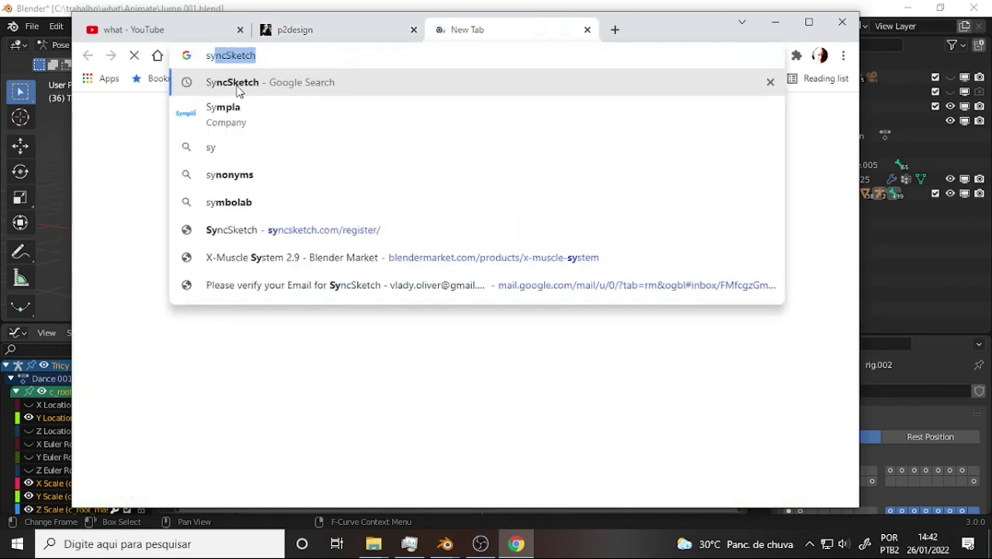
pyautogui.click(234, 83)
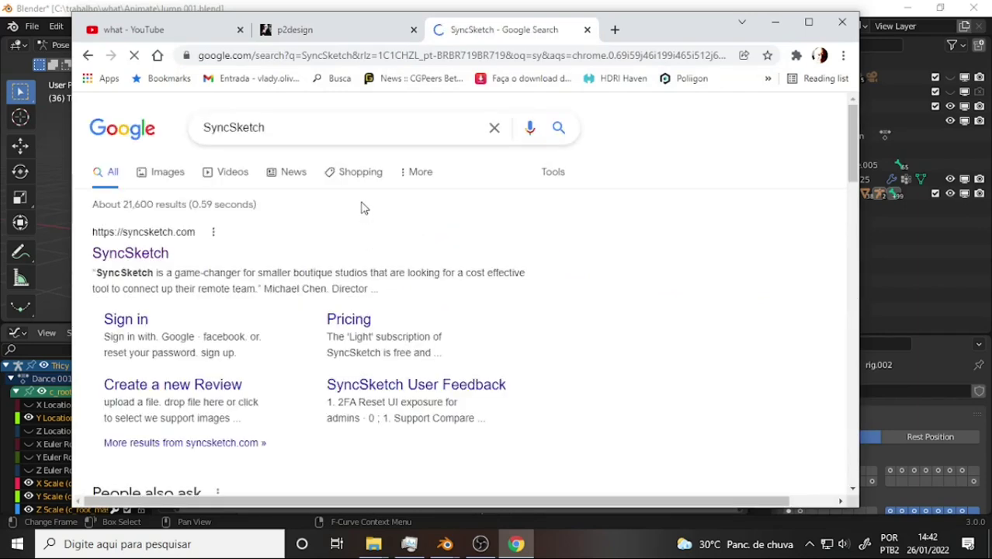
pyautogui.click(130, 256)
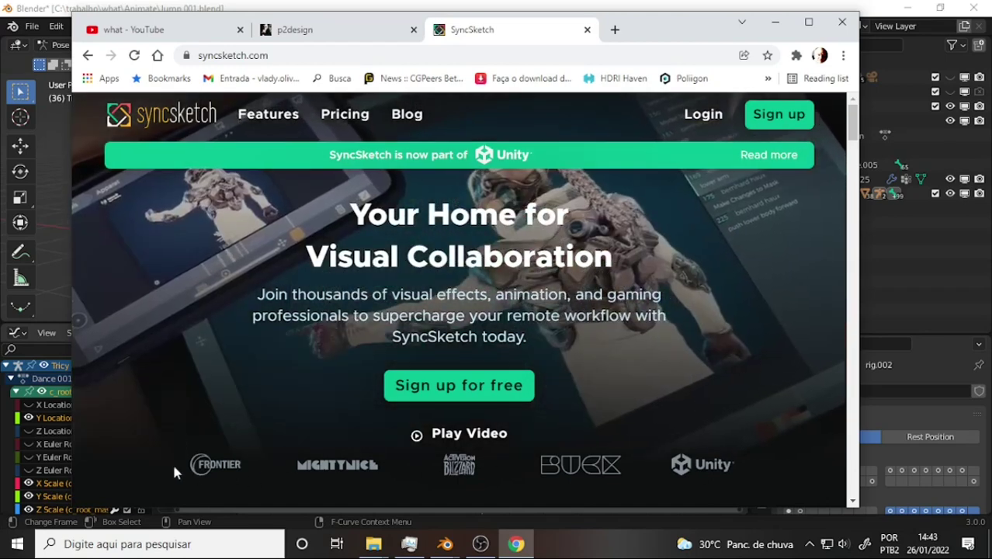
# Step: Scroll through the SyncSketch features page
pyautogui.scroll(-3, 578, 335)
pyautogui.scroll(-3, 578, 336)
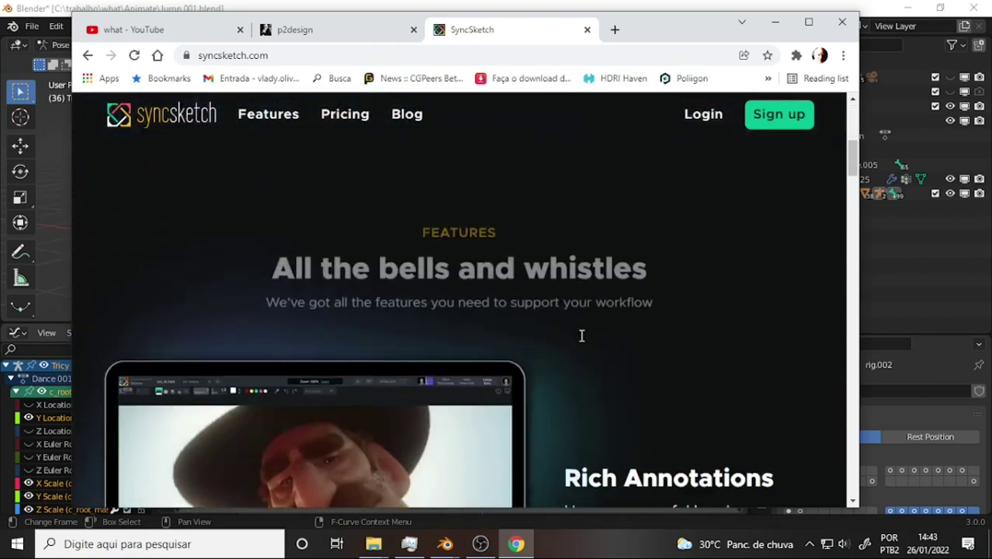
pyautogui.scroll(-2, 576, 342)
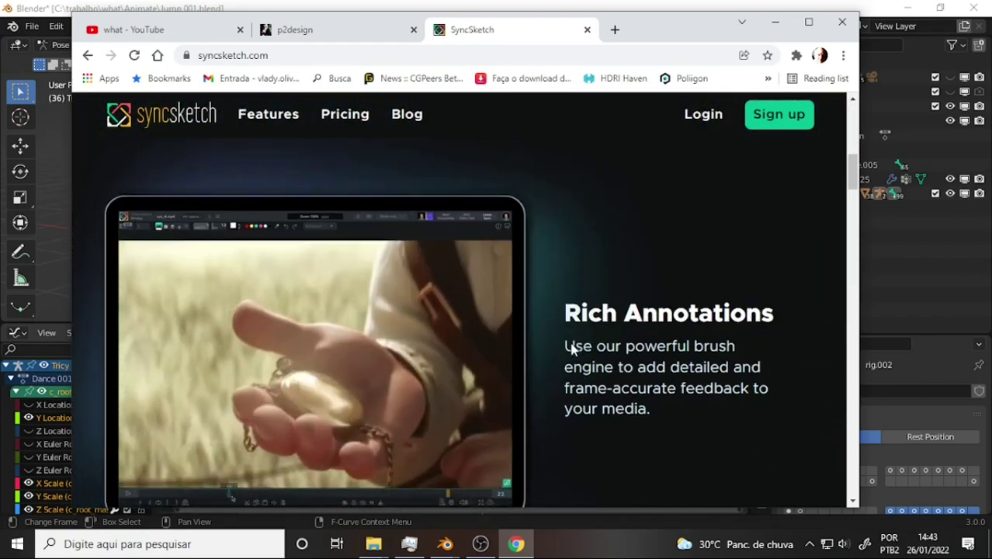
pyautogui.scroll(-2, 573, 342)
pyautogui.scroll(2, 571, 346)
pyautogui.scroll(-2, 569, 345)
pyautogui.scroll(-2, 569, 346)
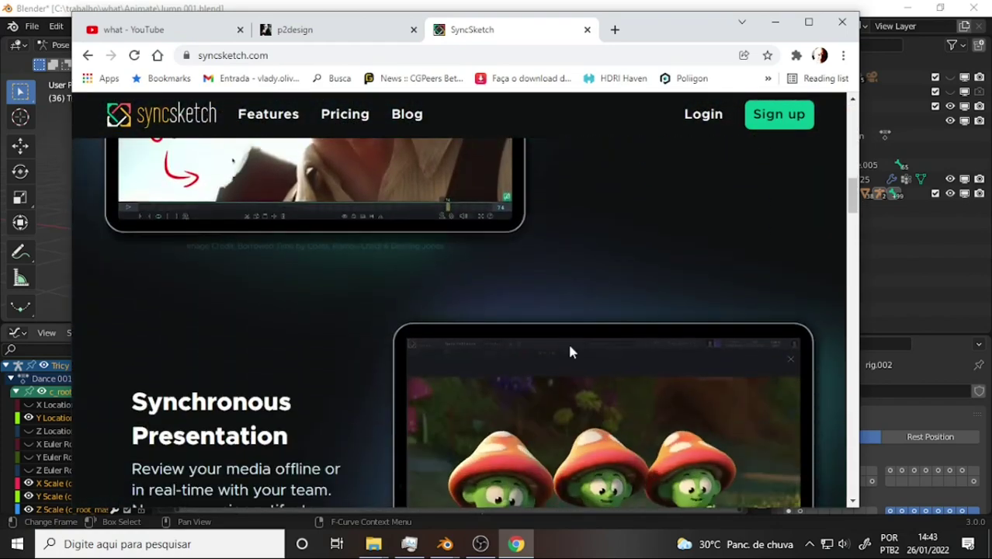
pyautogui.scroll(4, 567, 345)
pyautogui.scroll(-2, 555, 340)
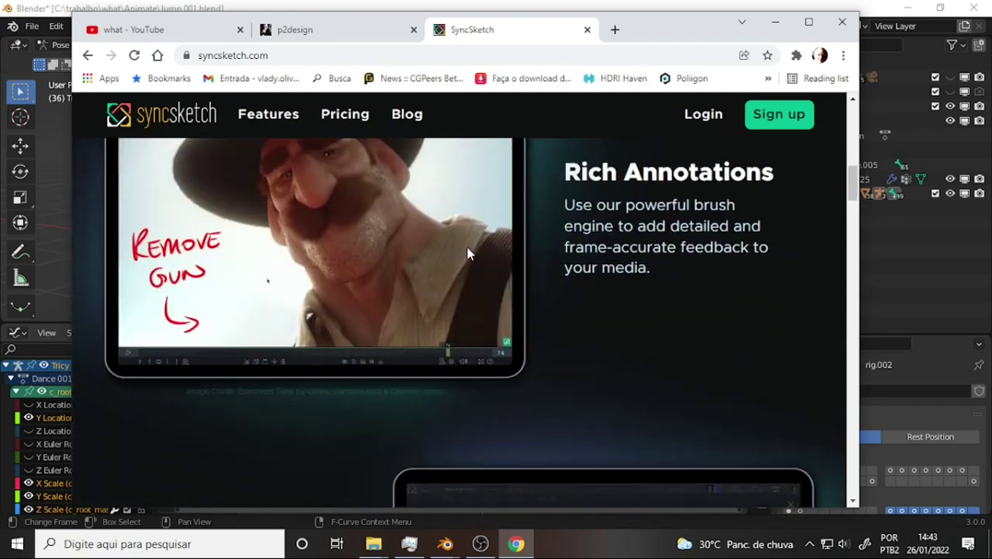
pyautogui.scroll(-2, 465, 253)
pyautogui.scroll(-5, 497, 248)
pyautogui.scroll(-5, 532, 250)
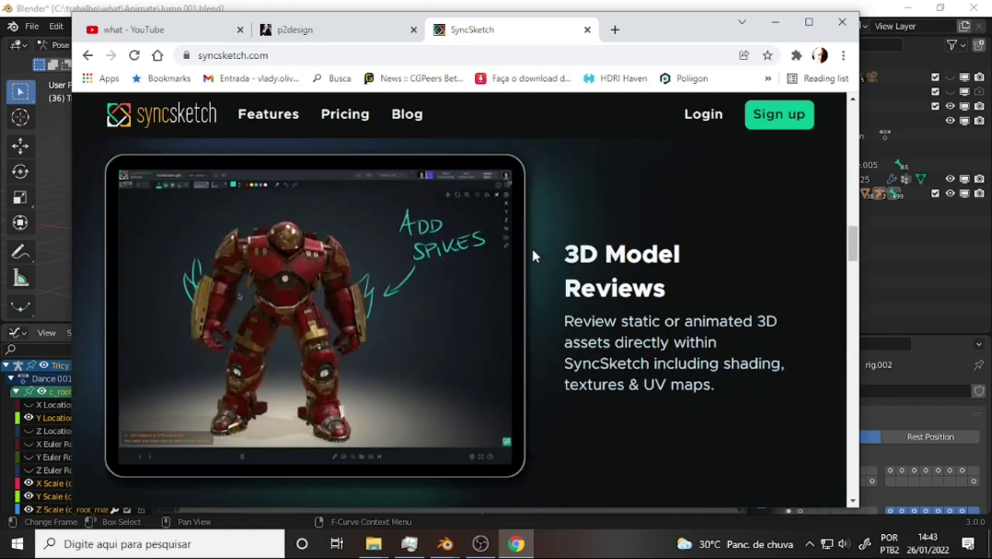
pyautogui.scroll(2, 529, 256)
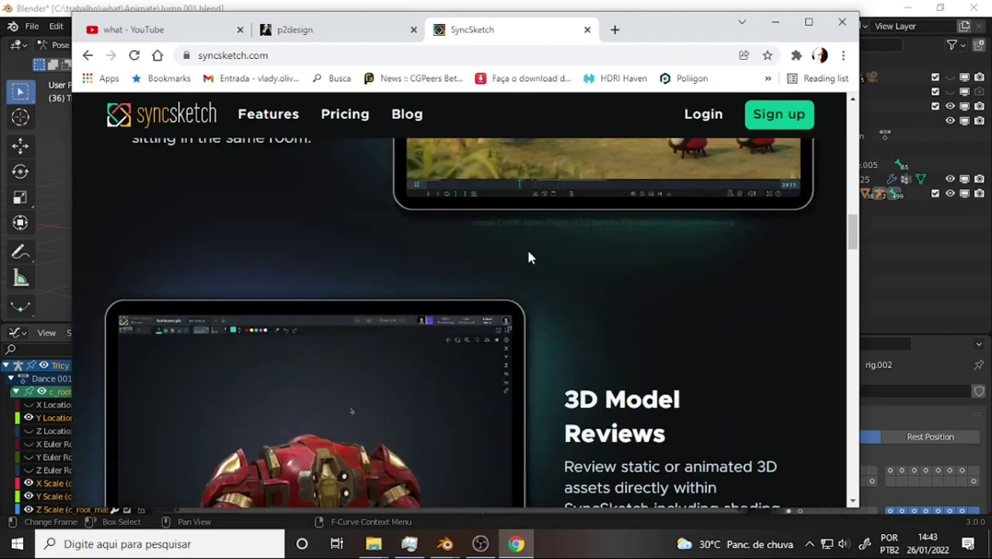
pyautogui.scroll(-4, 529, 256)
pyautogui.scroll(-5, 529, 260)
pyautogui.scroll(3, 528, 268)
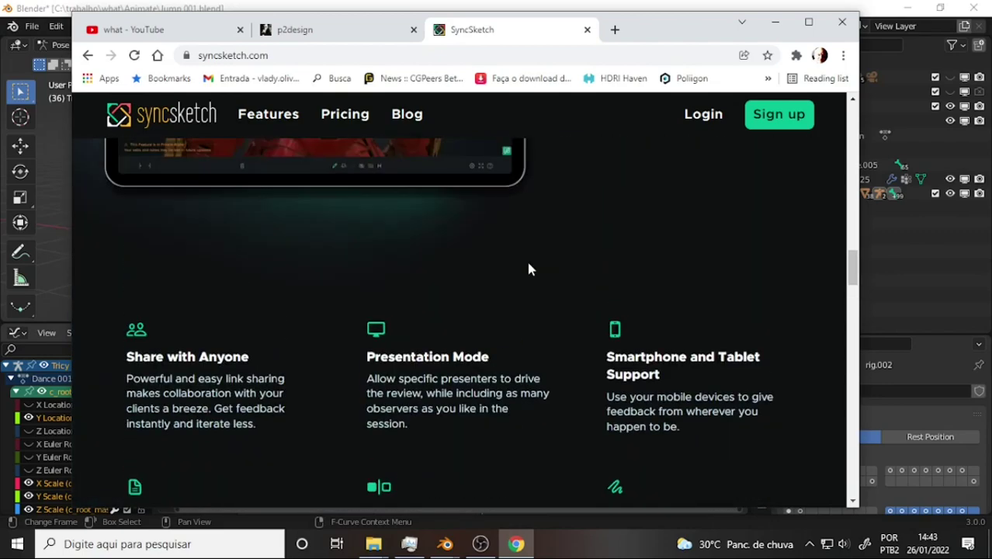
pyautogui.scroll(-5, 526, 264)
pyautogui.scroll(-5, 524, 260)
pyautogui.scroll(3, 519, 256)
pyautogui.scroll(2, 517, 260)
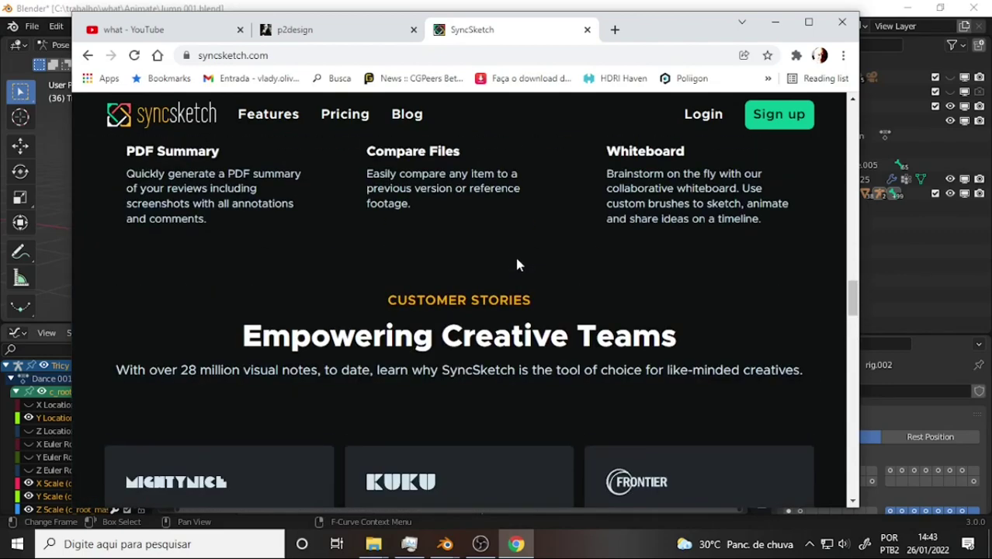
pyautogui.scroll(-5, 516, 264)
pyautogui.scroll(2, 516, 268)
pyautogui.scroll(-2, 497, 276)
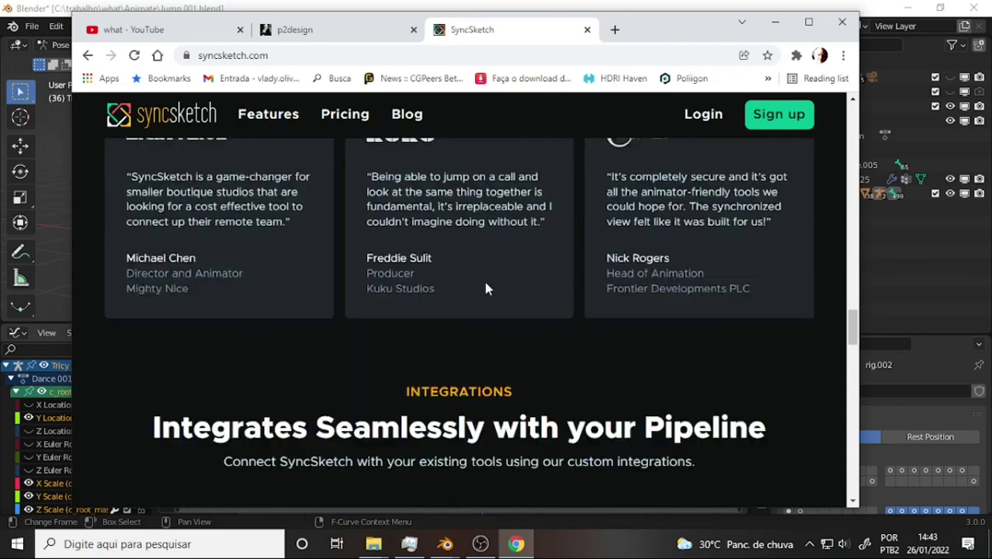
pyautogui.scroll(-4, 486, 289)
pyautogui.scroll(-4, 490, 287)
pyautogui.scroll(3, 490, 287)
pyautogui.scroll(4, 492, 291)
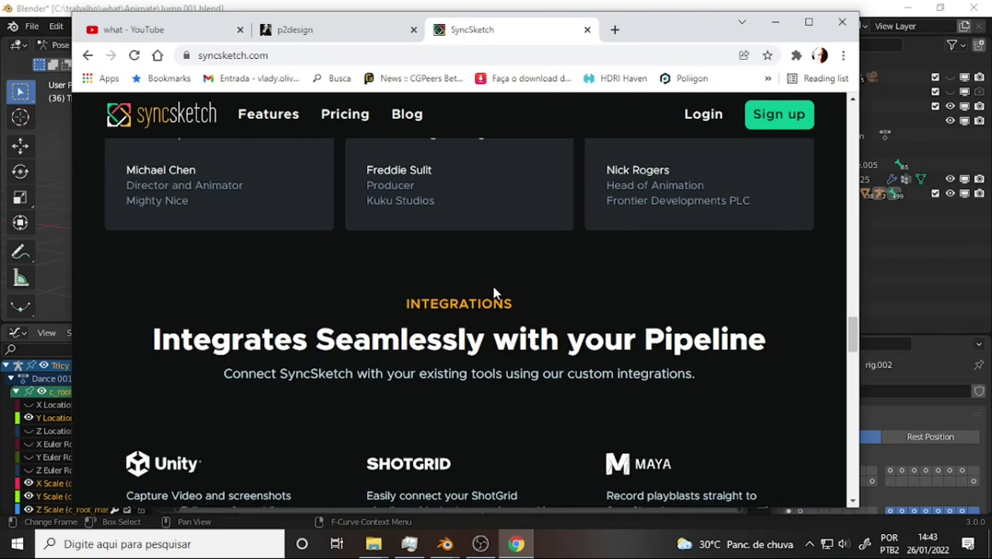
# Step: Close the SyncSketch and p2design tabs and bring Blender back in front
pyautogui.click(587, 30)
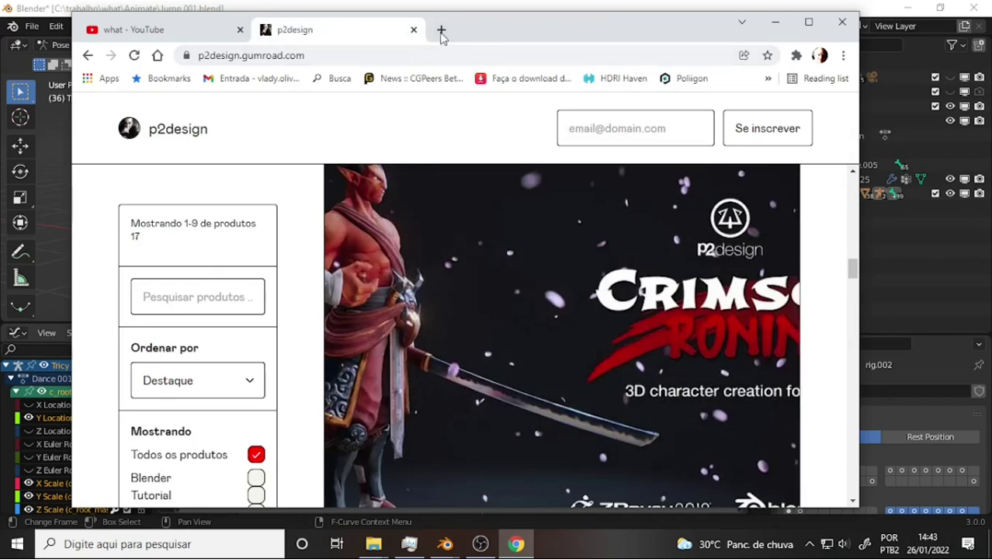
pyautogui.click(414, 31)
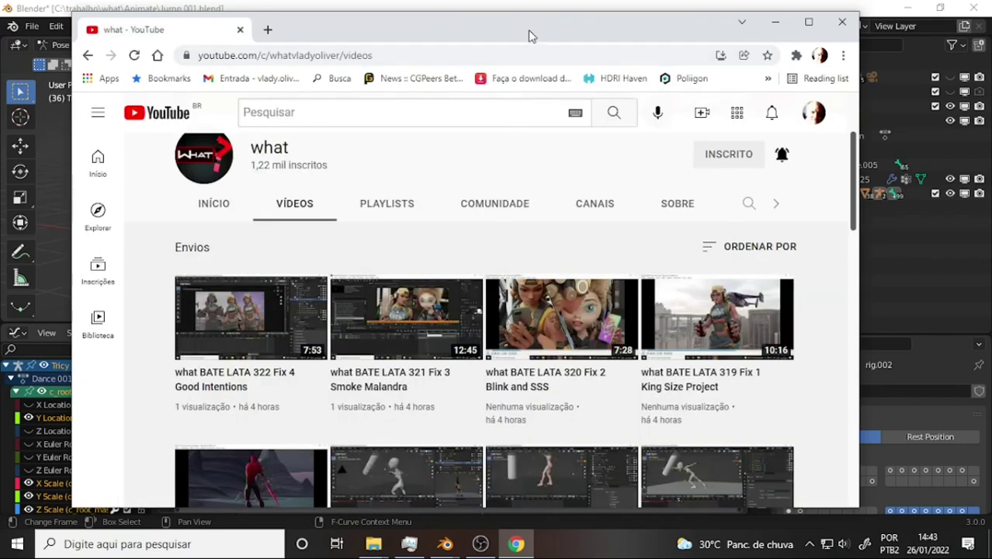
pyautogui.click(575, 6)
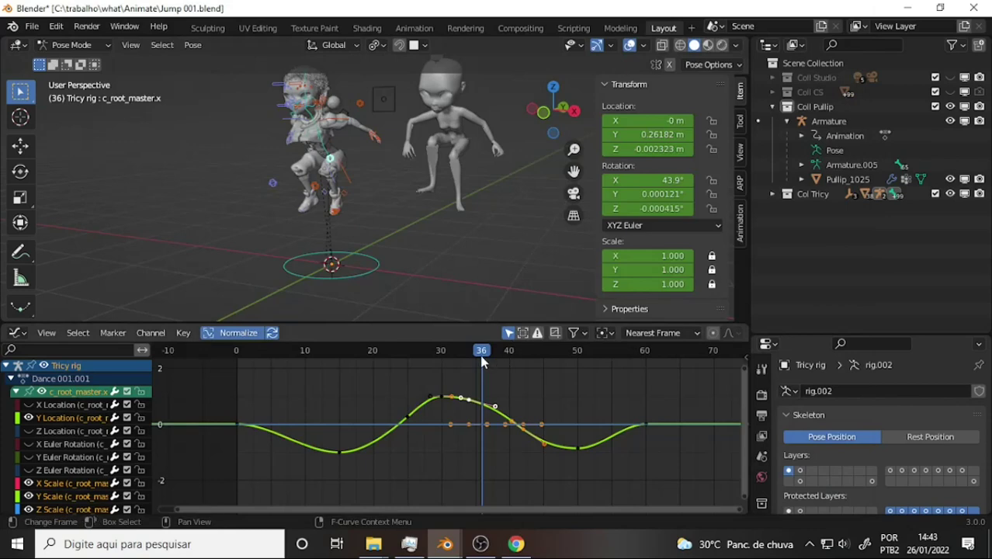
pyautogui.moveTo(481, 361)
pyautogui.mouseDown()
pyautogui.moveTo(288, 359)
pyautogui.moveTo(587, 382)
pyautogui.moveTo(388, 385)
pyautogui.mouseUp()
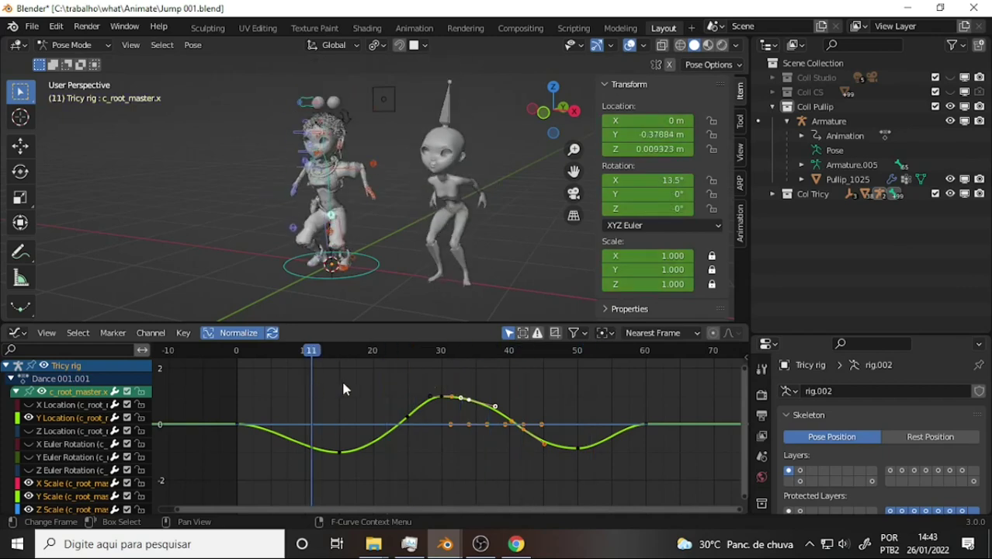
pyautogui.moveTo(343, 388)
pyautogui.mouseDown()
pyautogui.moveTo(511, 377)
pyautogui.moveTo(555, 388)
pyautogui.mouseUp()
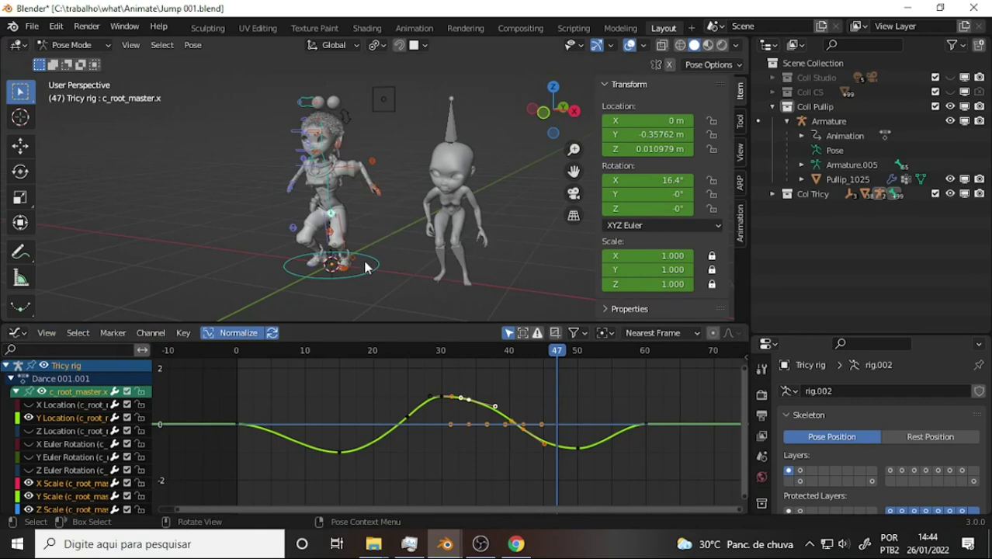
pyautogui.moveTo(551, 361); pyautogui.dragTo(504, 361)
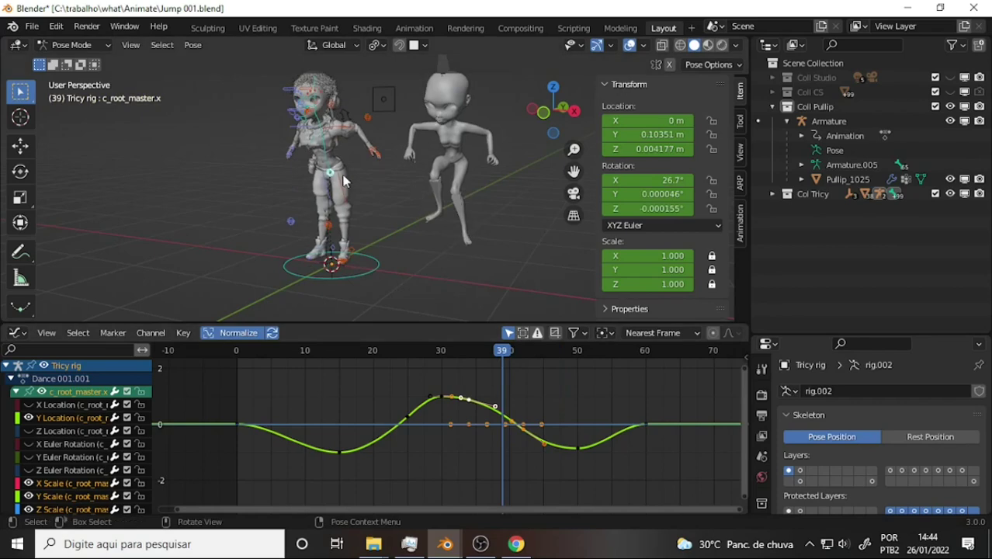
pyautogui.moveTo(521, 356)
pyautogui.mouseDown()
pyautogui.moveTo(428, 359)
pyautogui.moveTo(367, 328)
pyautogui.moveTo(541, 359)
pyautogui.mouseUp()
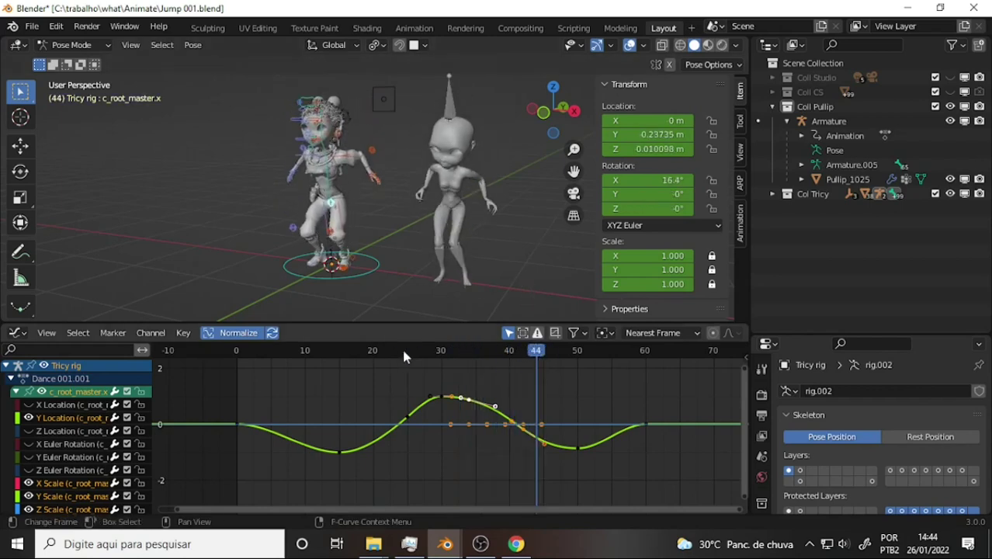
pyautogui.moveTo(401, 346)
pyautogui.mouseDown()
pyautogui.moveTo(381, 351)
pyautogui.moveTo(466, 357)
pyautogui.moveTo(537, 381)
pyautogui.mouseUp()
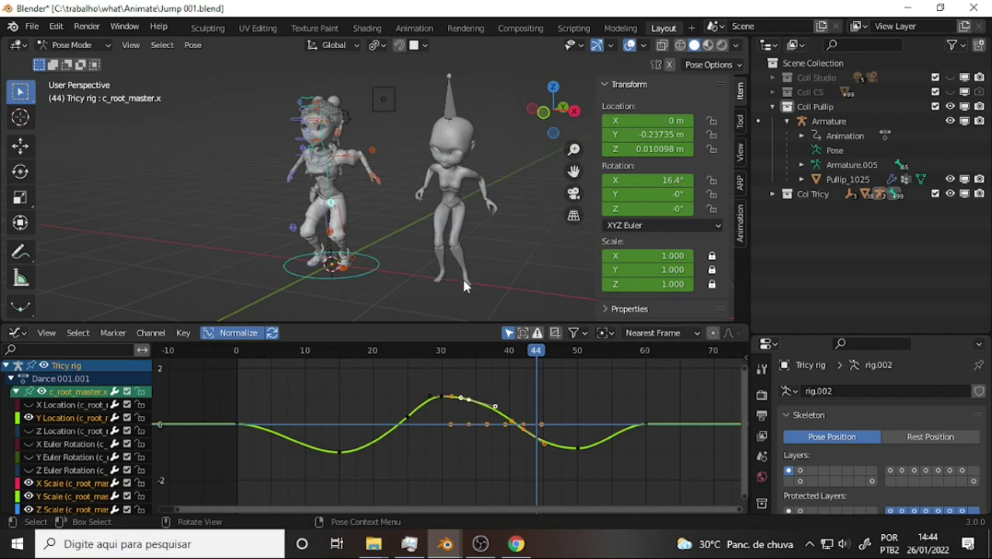
pyautogui.moveTo(532, 354); pyautogui.dragTo(471, 351)
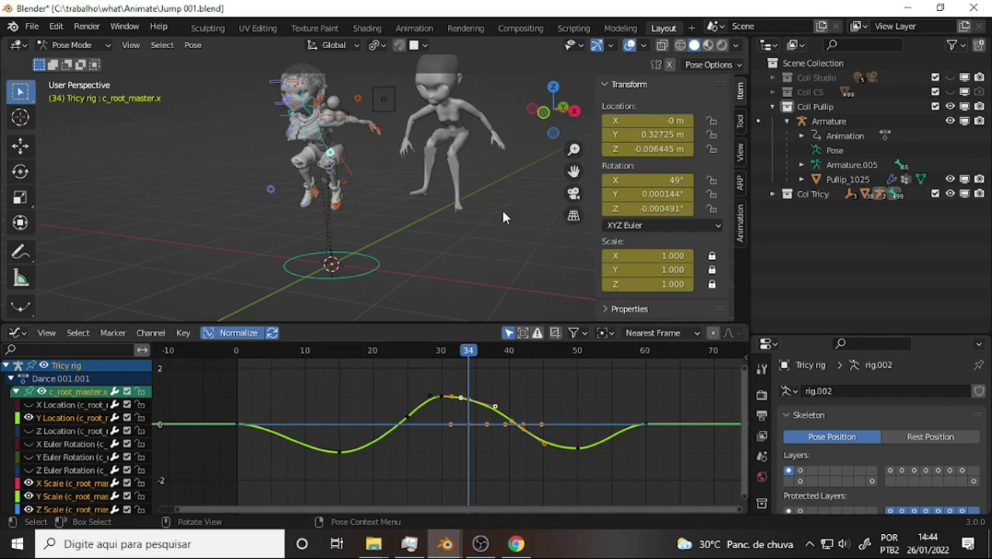
# Step: Frame the character in a zoomed Right Orthographic view at frame 33
pyautogui.press('KP_3')
pyautogui.scroll(4, 481, 203)
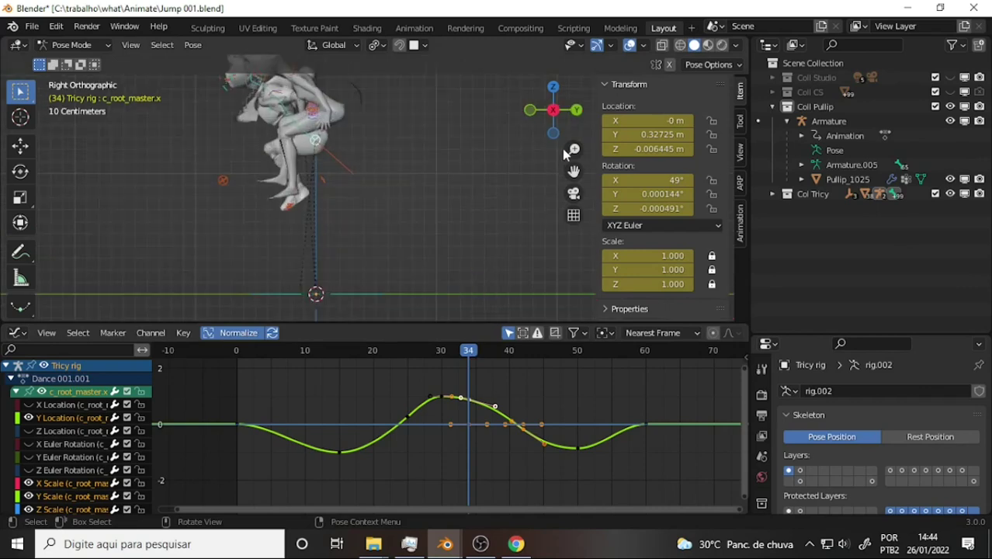
pyautogui.moveTo(469, 359); pyautogui.dragTo(456, 366)
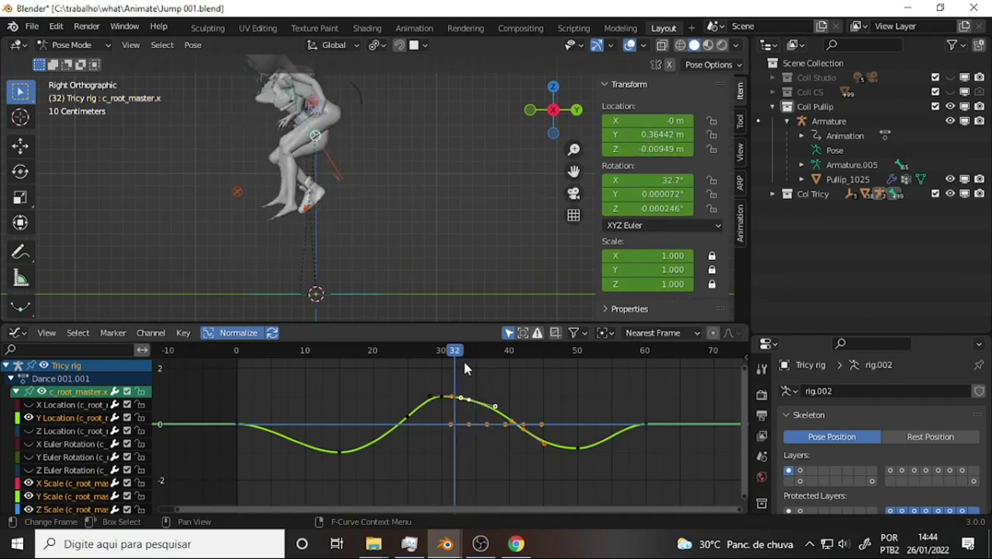
pyautogui.moveTo(452, 362); pyautogui.dragTo(467, 364)
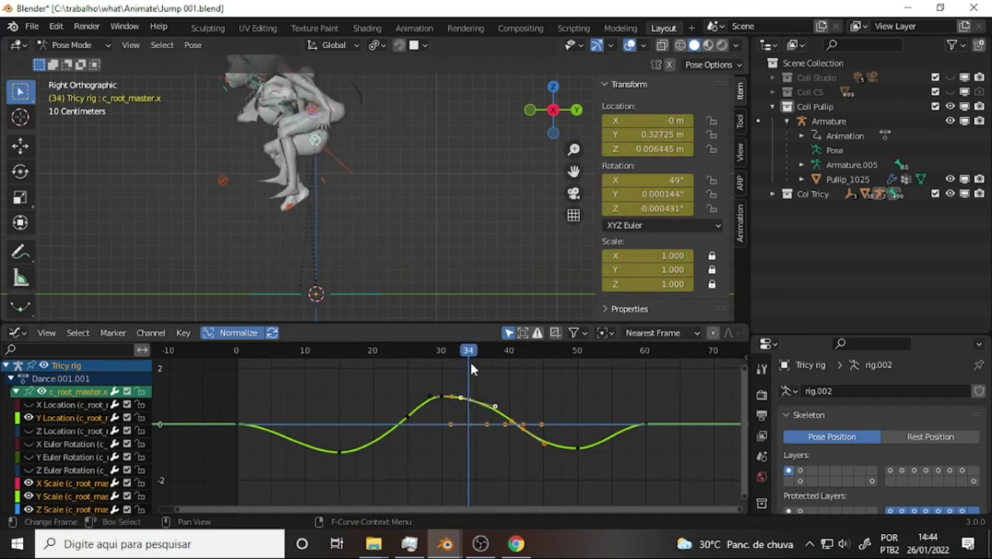
pyautogui.click(462, 358)
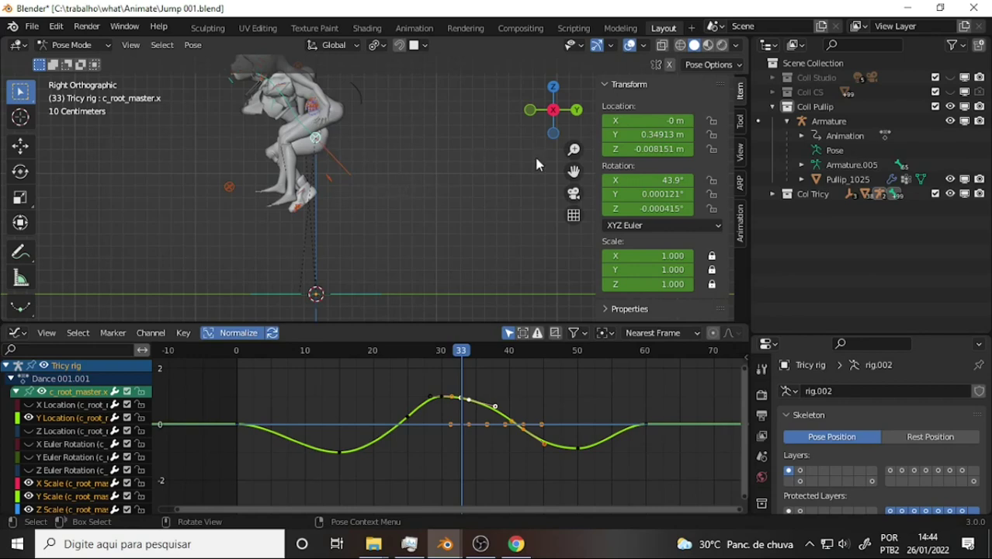
pyautogui.moveTo(573, 171); pyautogui.dragTo(475, 206)
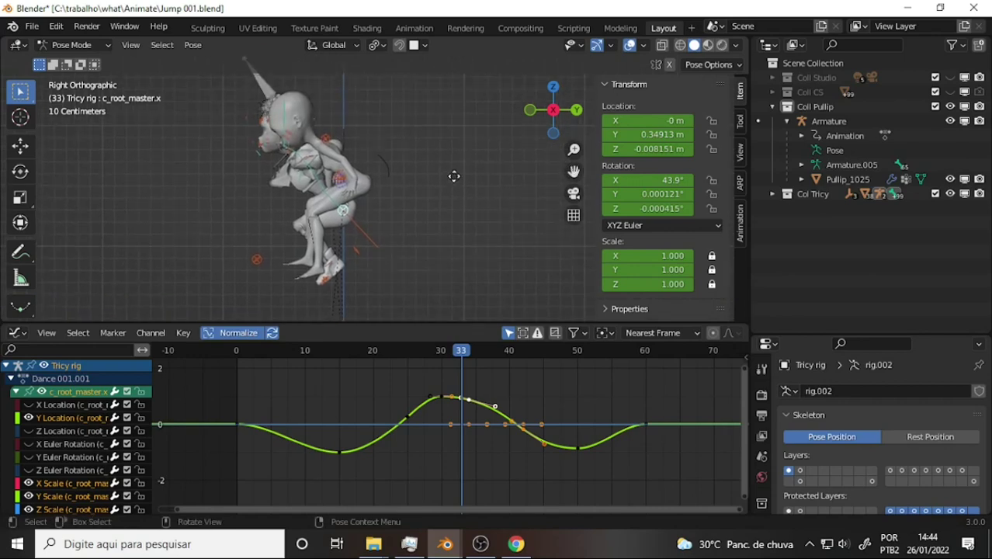
# Step: Key c_root_master at frame 33 at Y 0.58167 m, Z -0.099139 m, X rotation 59.6°
pyautogui.press('g')
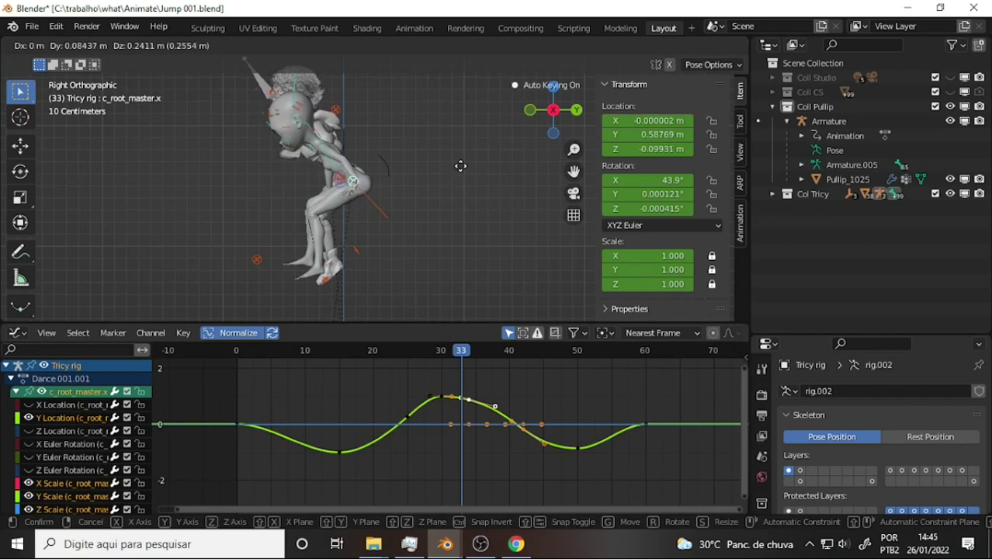
pyautogui.click(461, 173)
pyautogui.press('r')
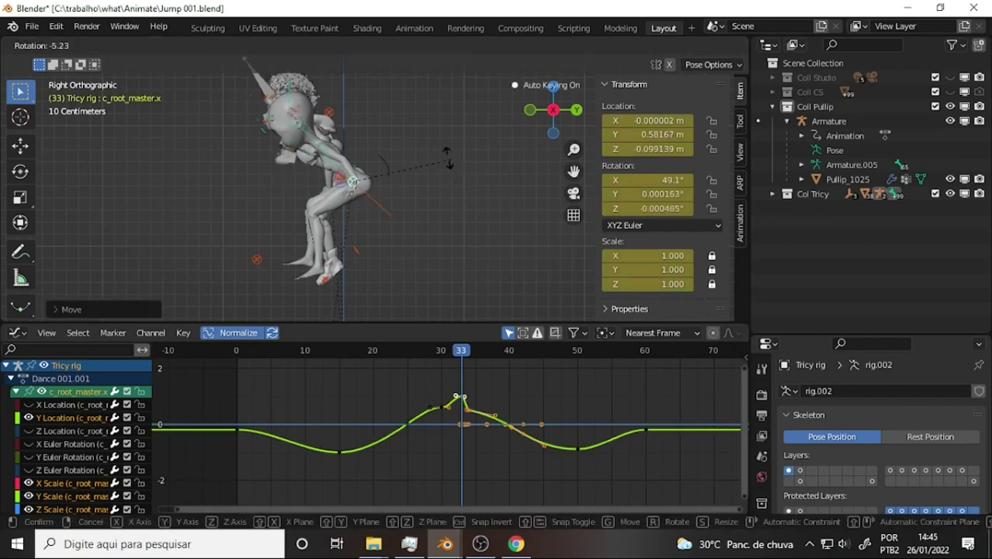
pyautogui.click(397, 146)
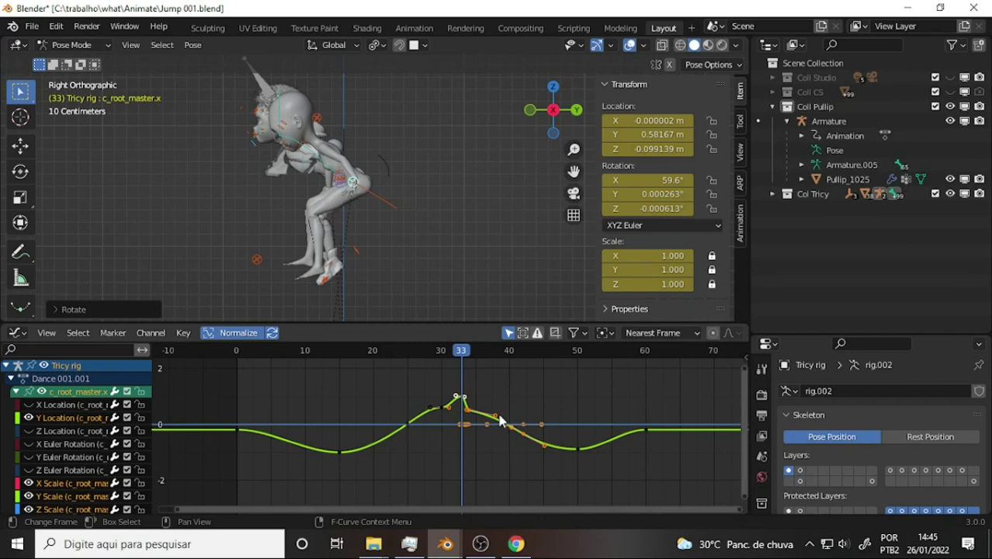
pyautogui.click(448, 408)
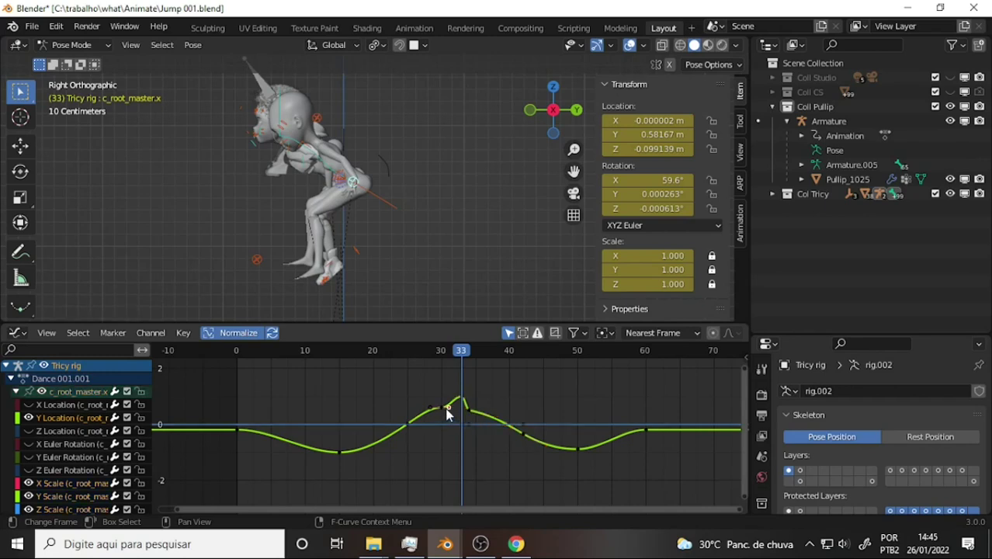
pyautogui.click(470, 410)
pyautogui.press('Delete')
pyautogui.press('Delete')
pyautogui.press('g')
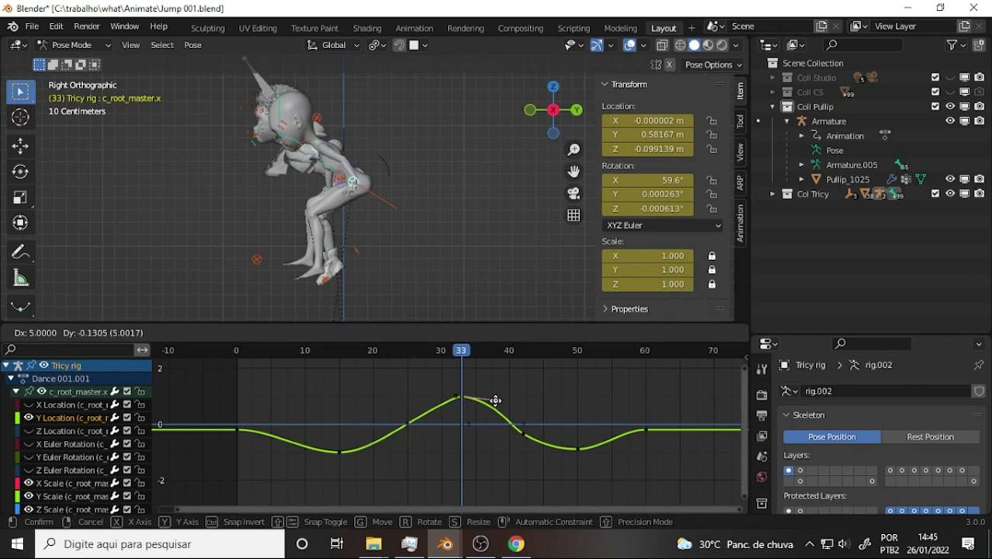
pyautogui.click(441, 397)
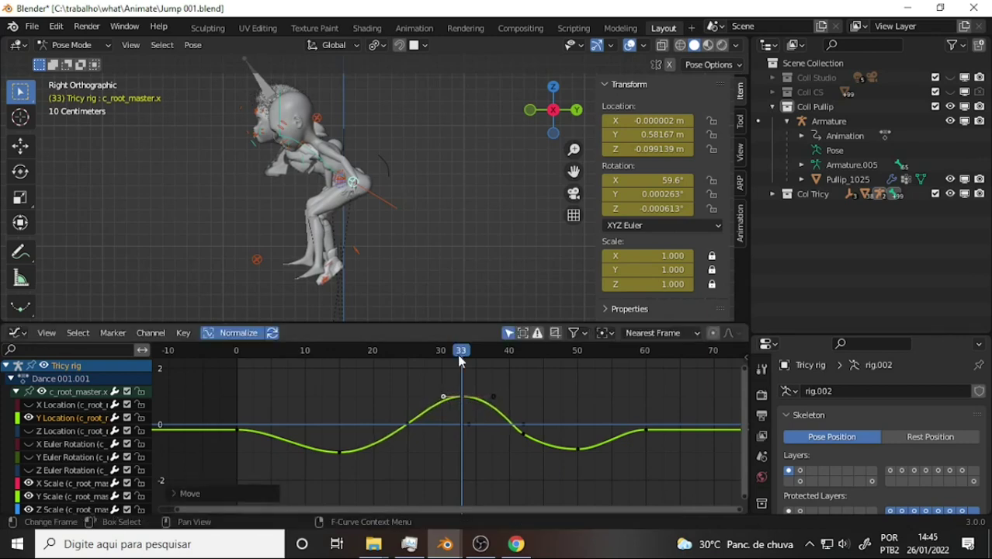
pyautogui.moveTo(461, 350)
pyautogui.mouseDown()
pyautogui.moveTo(305, 350)
pyautogui.moveTo(489, 398)
pyautogui.mouseUp()
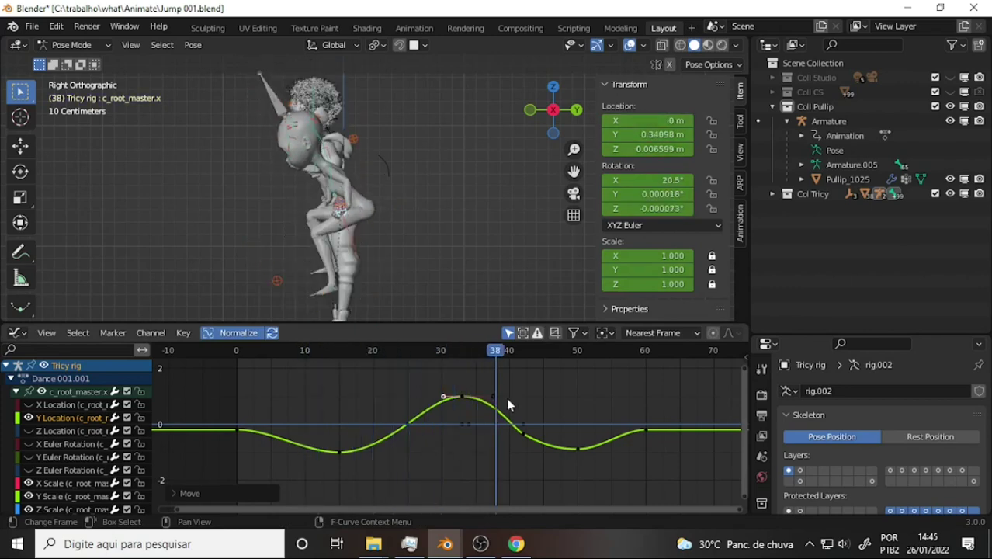
pyautogui.moveTo(489, 397); pyautogui.dragTo(435, 357)
pyautogui.moveTo(423, 215)
pyautogui.mouseDown(button='middle')
pyautogui.moveTo(496, 167)
pyautogui.moveTo(457, 177)
pyautogui.moveTo(328, 167)
pyautogui.moveTo(371, 168)
pyautogui.mouseUp(button='middle')
pyautogui.press('KP_0')
pyautogui.scroll(-4, 378, 160)
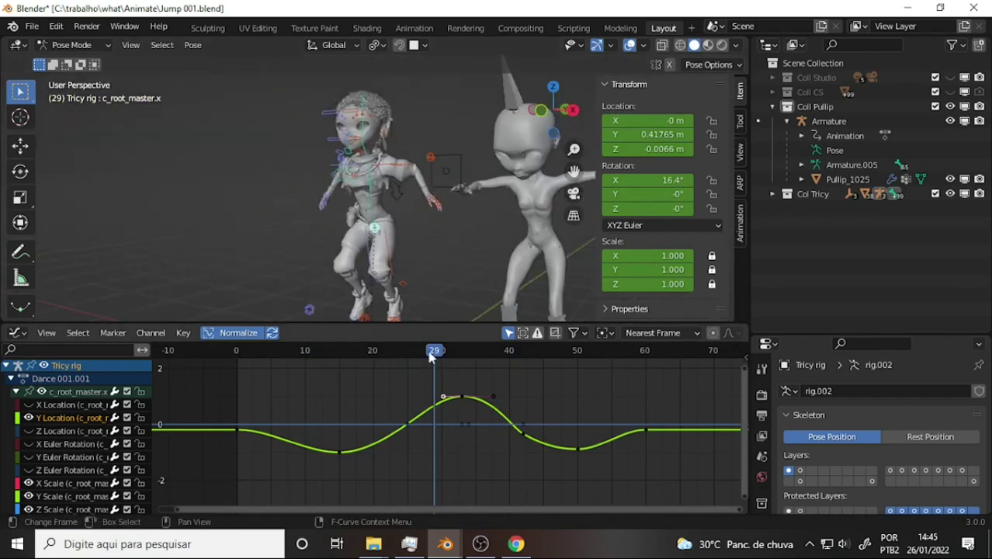
pyautogui.moveTo(434, 350)
pyautogui.mouseDown()
pyautogui.moveTo(278, 351)
pyautogui.moveTo(441, 350)
pyautogui.mouseUp()
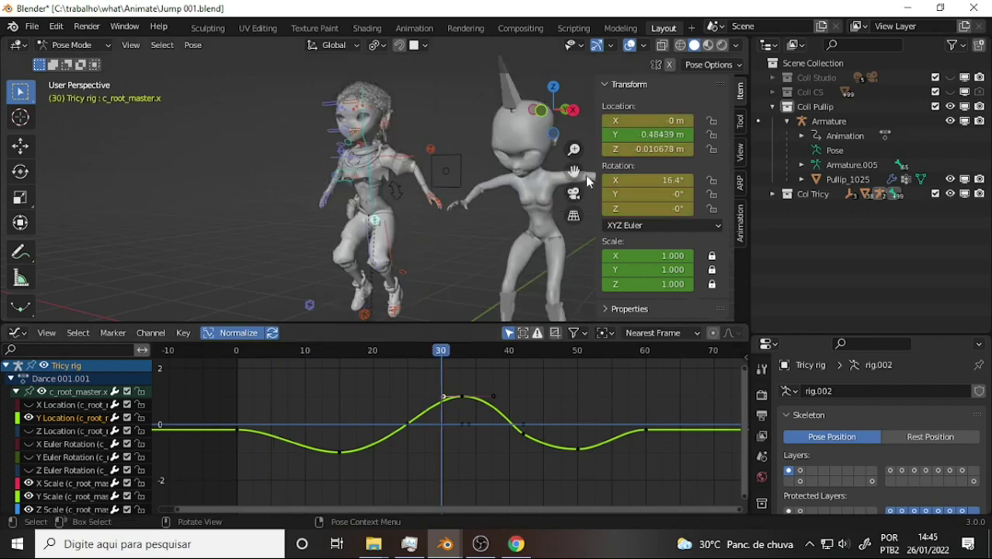
pyautogui.moveTo(574, 171); pyautogui.dragTo(530, 157)
pyautogui.moveTo(531, 163); pyautogui.dragTo(523, 166, button='middle')
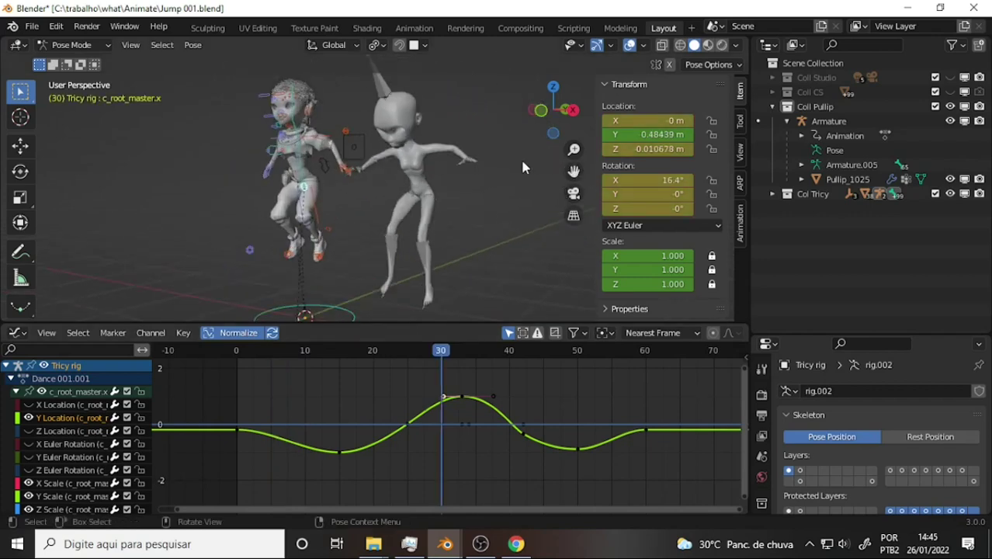
pyautogui.moveTo(375, 350)
pyautogui.mouseDown()
pyautogui.moveTo(315, 363)
pyautogui.moveTo(486, 409)
pyautogui.moveTo(424, 398)
pyautogui.moveTo(466, 406)
pyautogui.mouseUp()
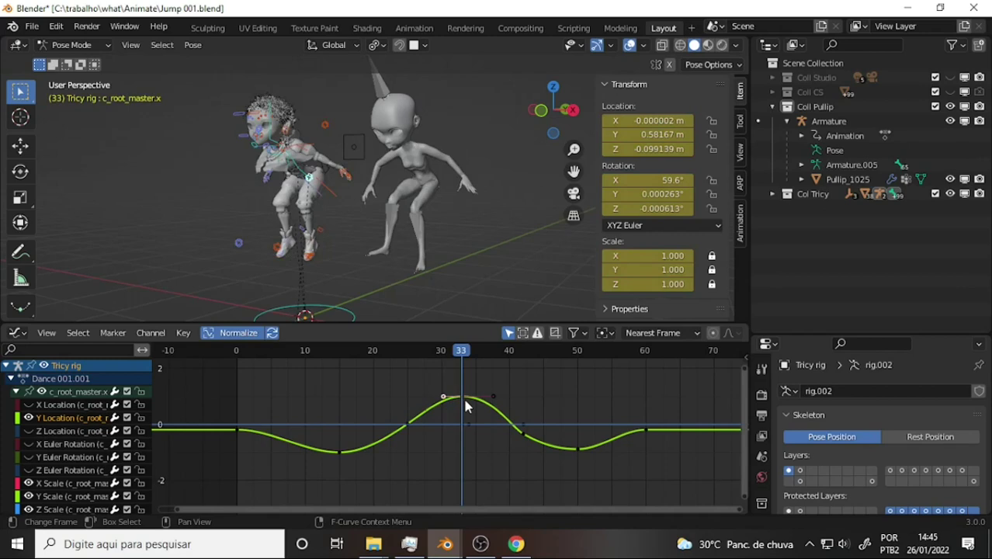
pyautogui.press('Right')
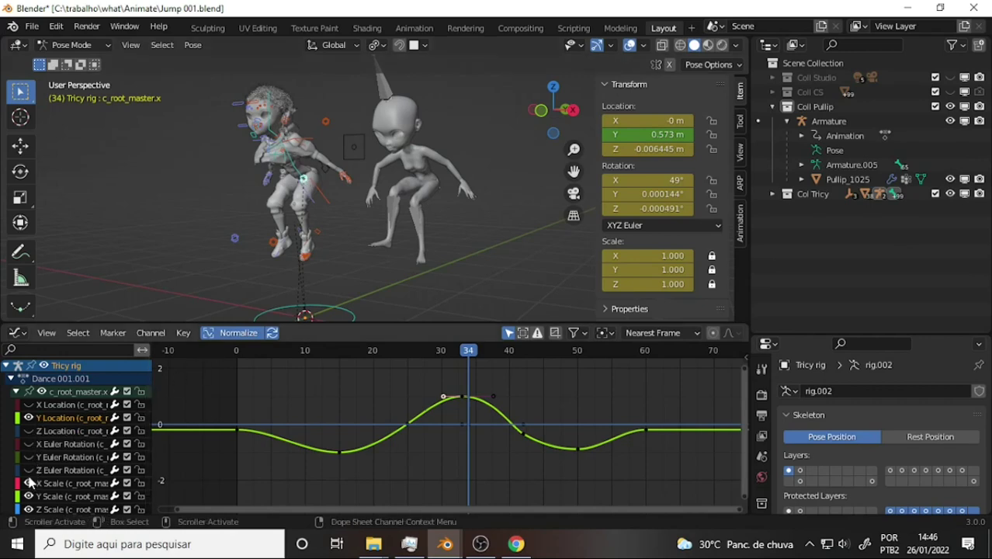
# Step: Isolate the root's X Euler Rotation curve in the Graph Editor and check frame 27
pyautogui.click(28, 443)
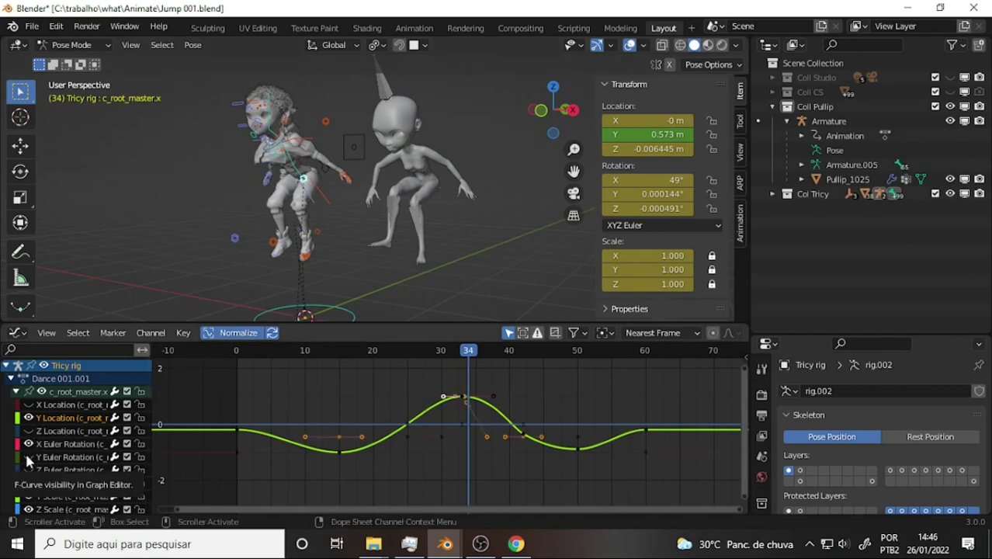
pyautogui.click(28, 458)
pyautogui.click(29, 471)
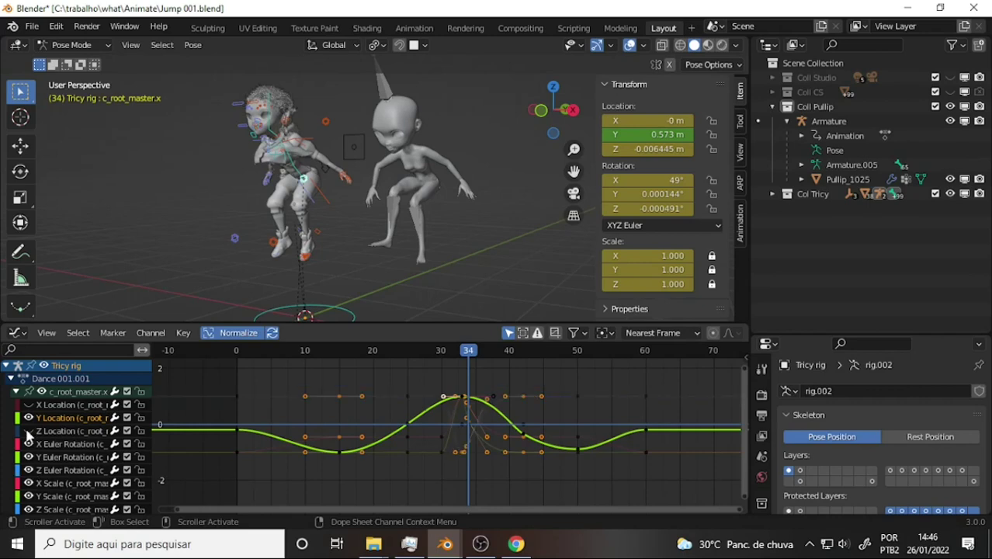
pyautogui.click(29, 419)
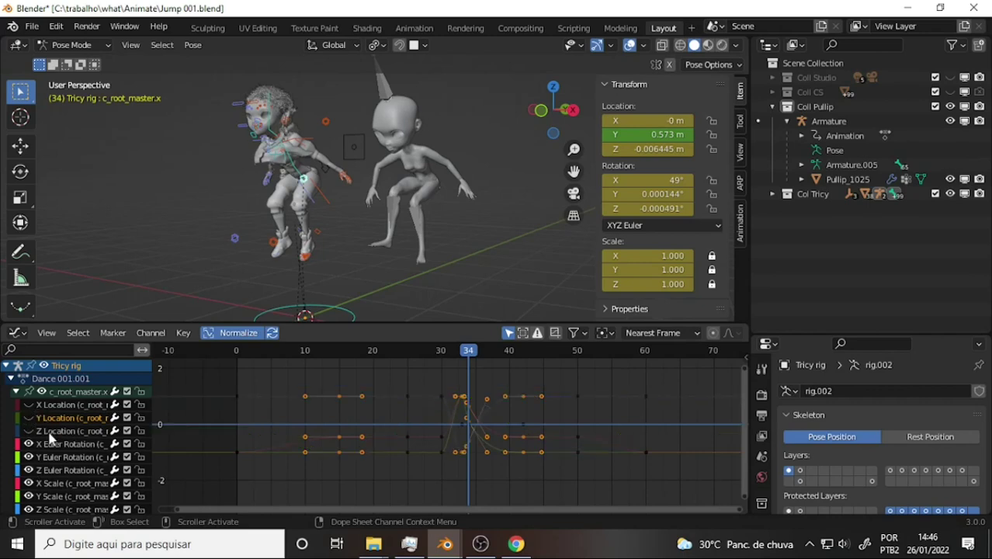
pyautogui.moveTo(28, 457); pyautogui.dragTo(29, 510)
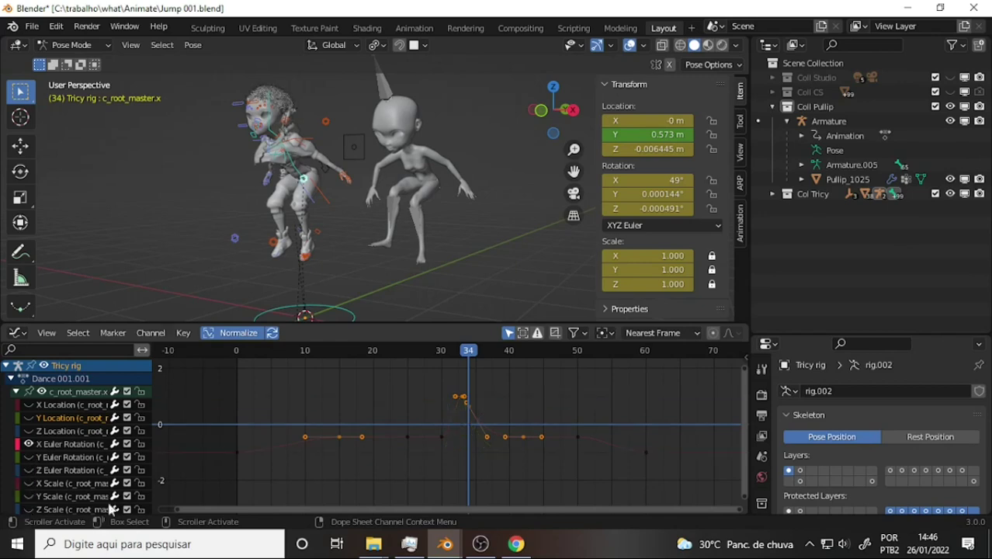
pyautogui.click(501, 396)
pyautogui.scroll(1, 529, 392)
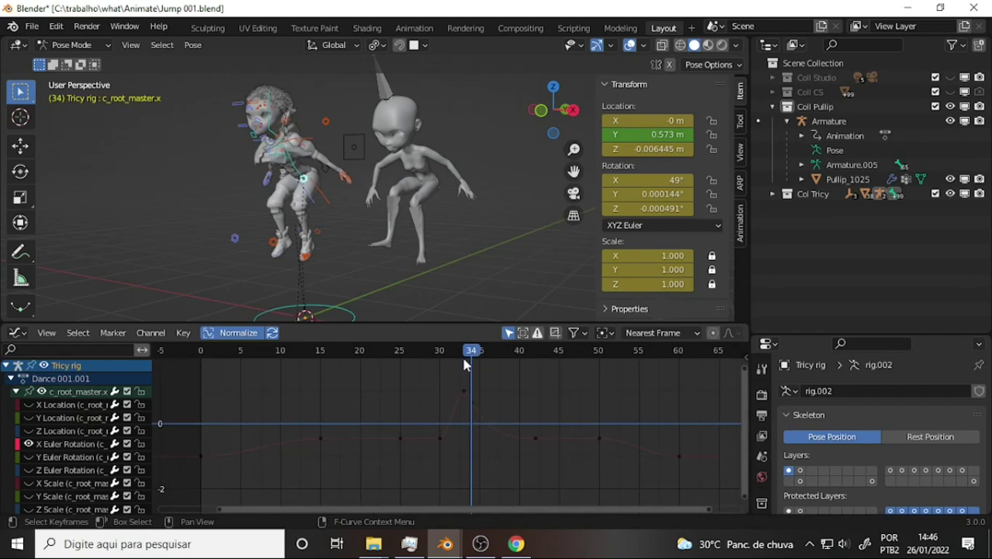
pyautogui.moveTo(464, 359)
pyautogui.mouseDown()
pyautogui.moveTo(422, 367)
pyautogui.moveTo(432, 371)
pyautogui.mouseUp()
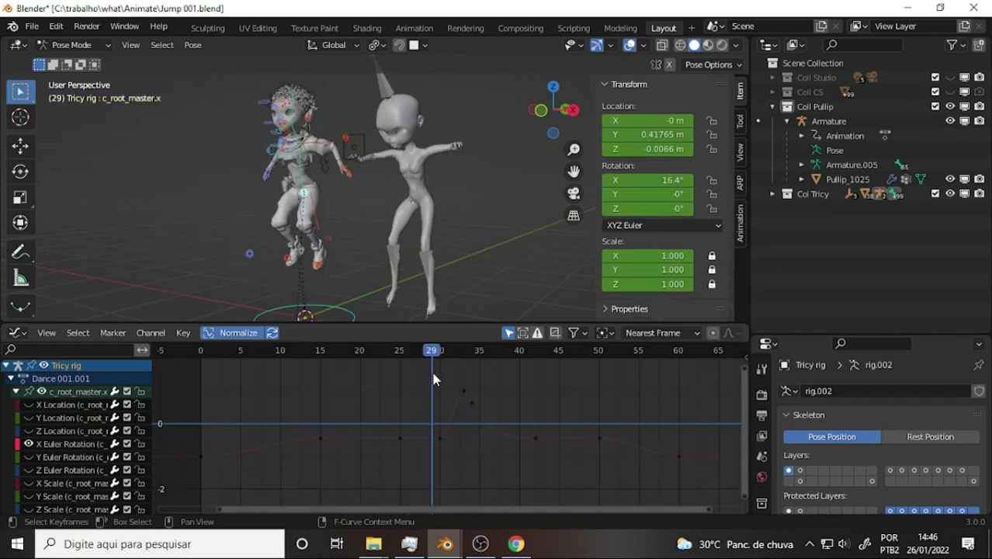
# Step: Slide the rise-start keyframe one frame earlier, then move the peak keyframe earlier and lower
pyautogui.click(471, 401)
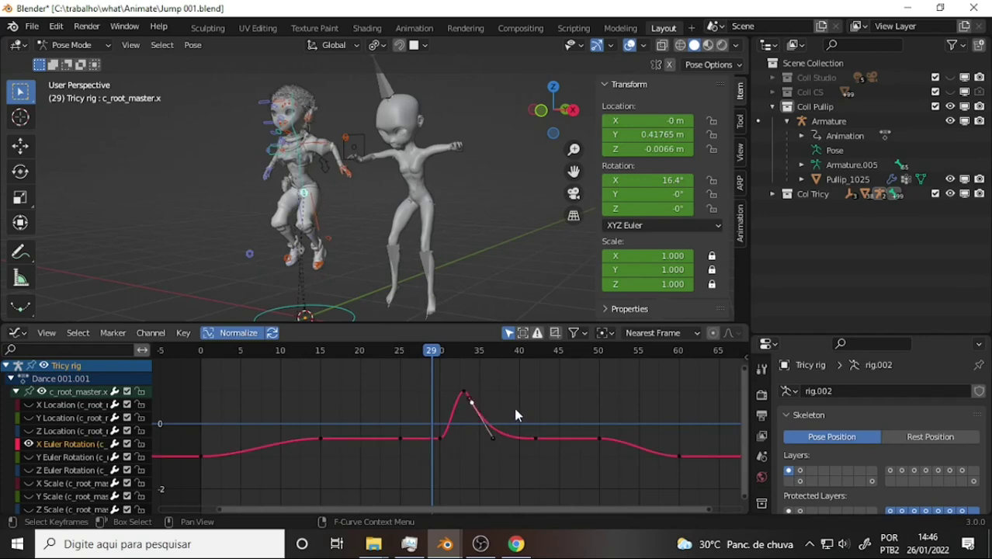
pyautogui.click(510, 405)
pyautogui.click(440, 440)
pyautogui.press('g')
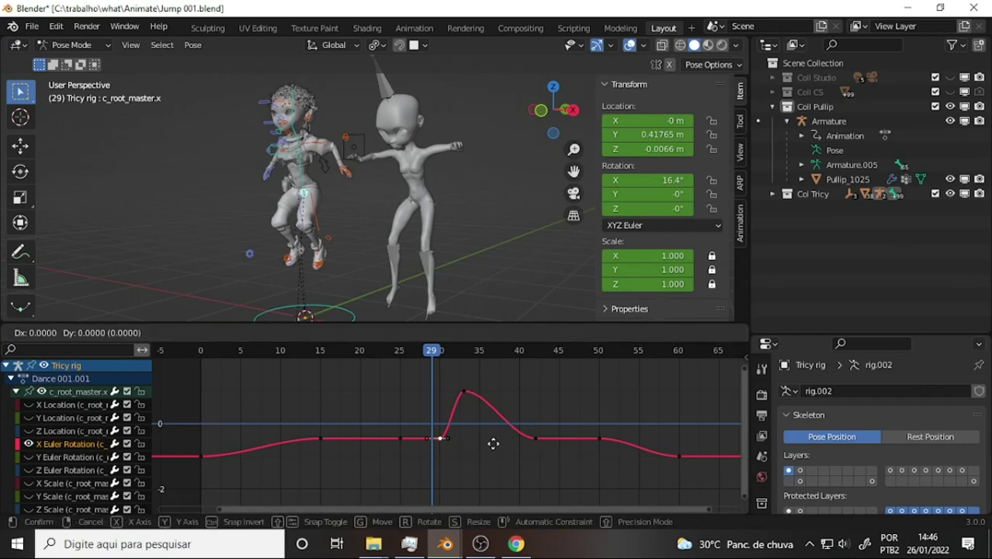
pyautogui.press('x')
pyautogui.click(491, 445)
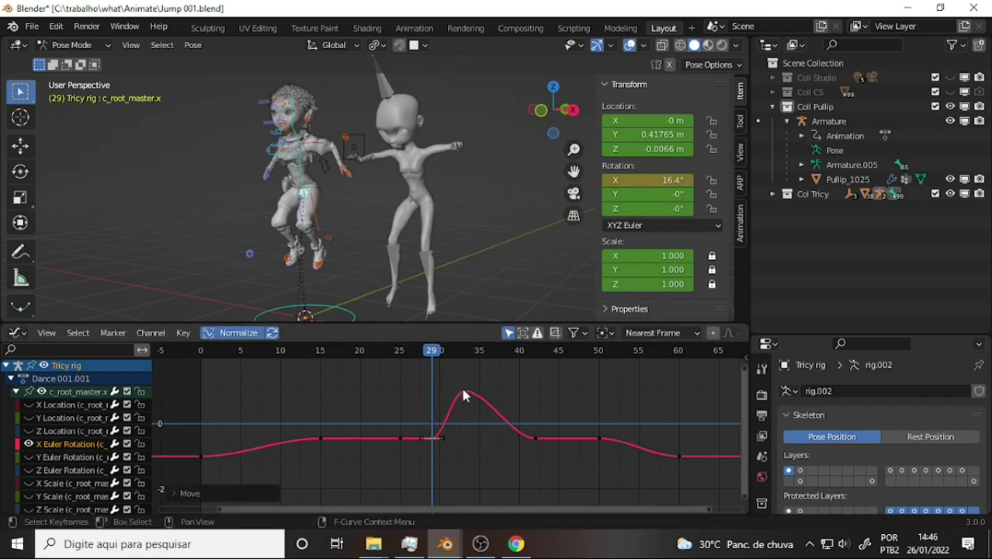
pyautogui.click(463, 392)
pyautogui.press('g')
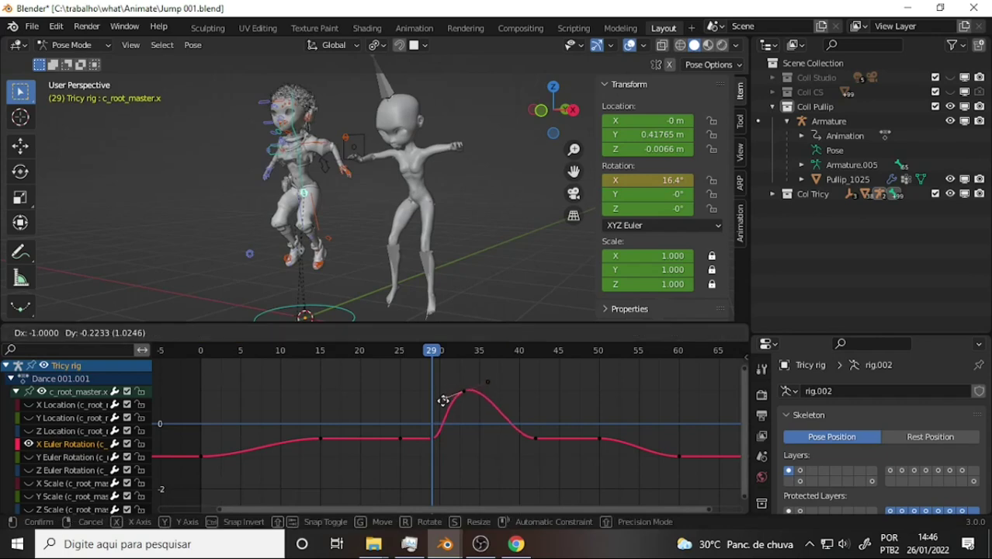
pyautogui.click(384, 412)
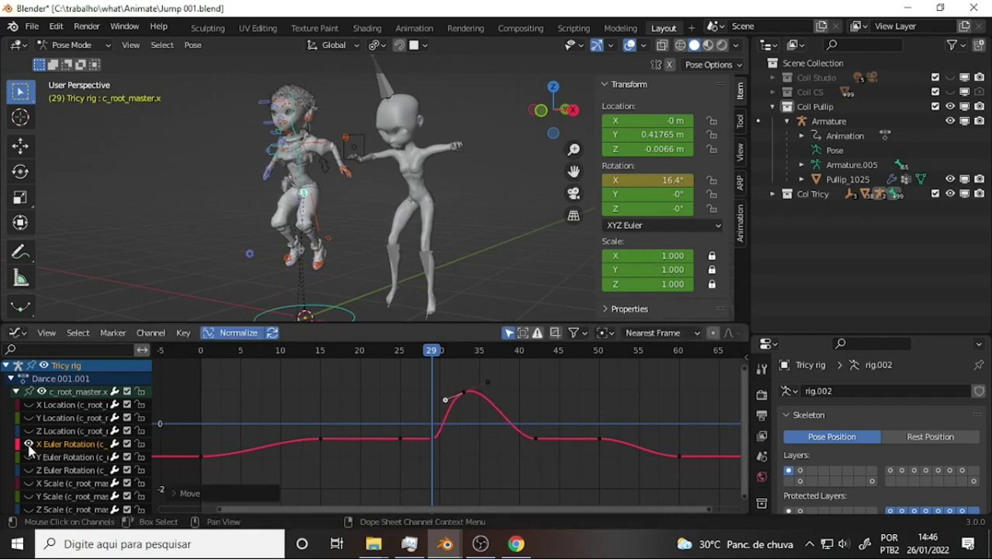
# Step: Delete the extra downslope keyframe on the Y Euler Rotation curve
pyautogui.click(27, 455)
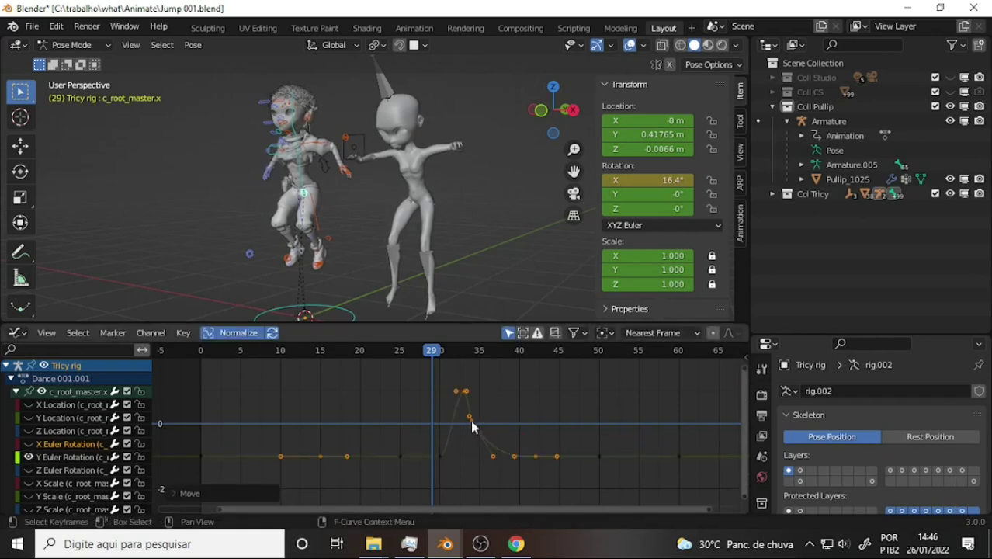
pyautogui.click(471, 419)
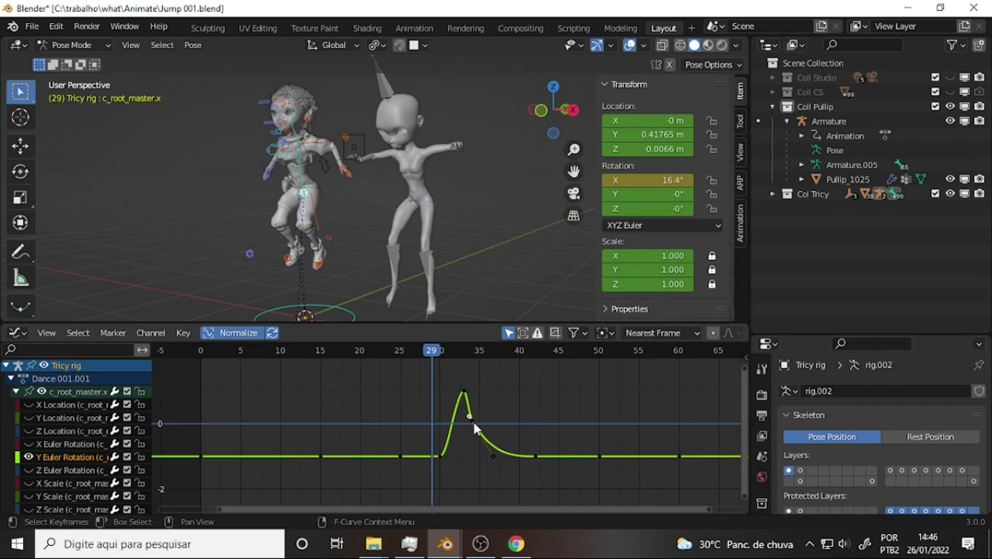
pyautogui.click(464, 392)
pyautogui.click(472, 419)
pyautogui.press('Delete')
pyautogui.press('x')
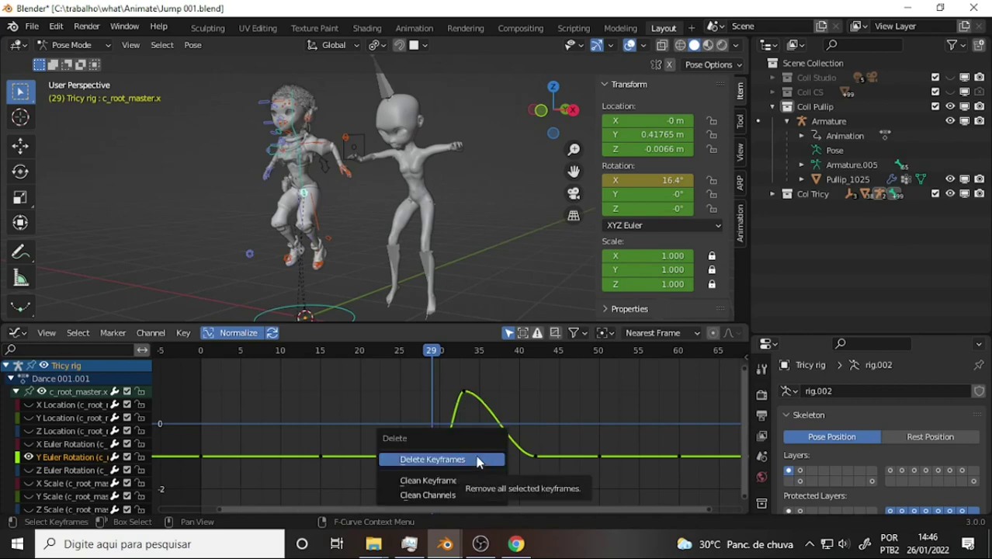
# Step: Move the rise keyframe one frame earlier and check the poses between frames 29 and 38
pyautogui.press('g')
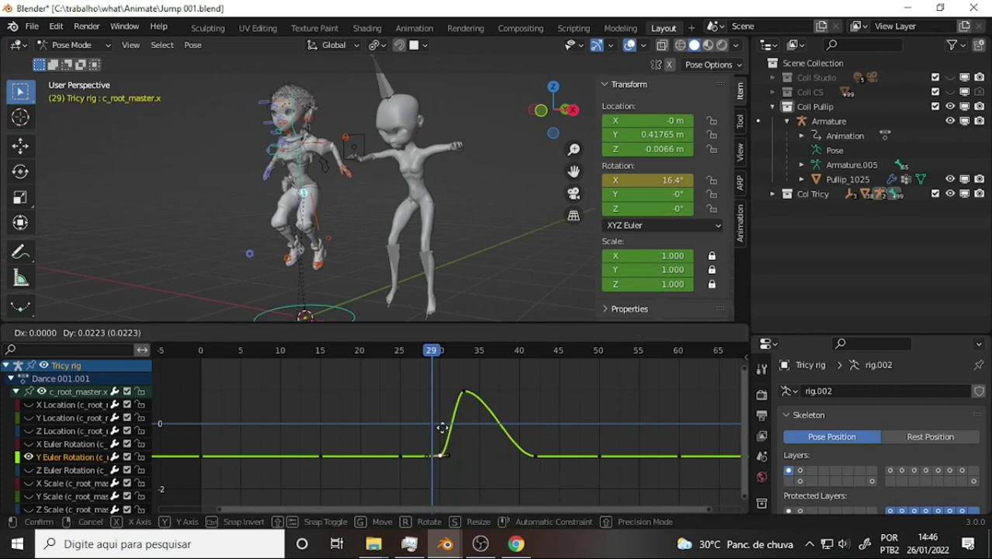
pyautogui.press('x')
pyautogui.click(437, 425)
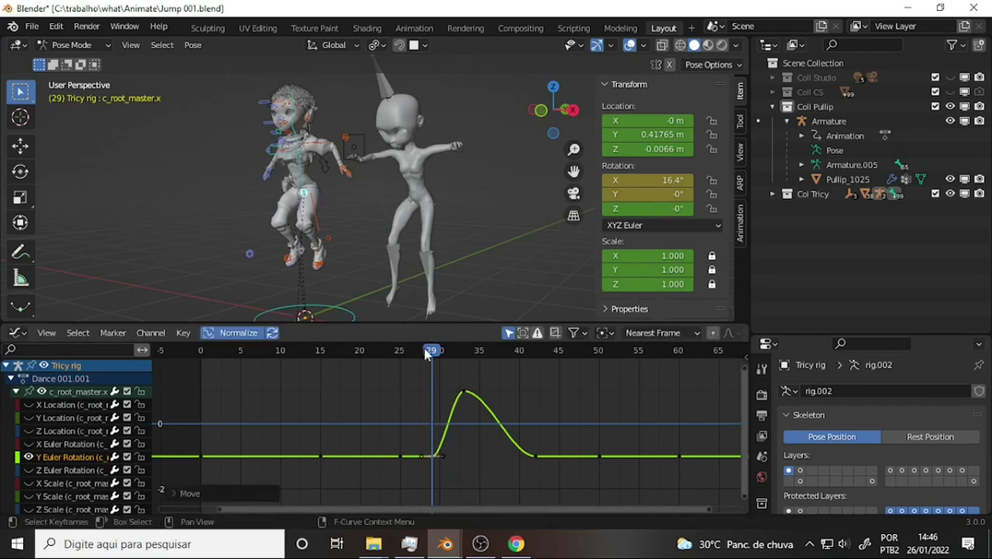
pyautogui.moveTo(443, 348); pyautogui.dragTo(497, 371)
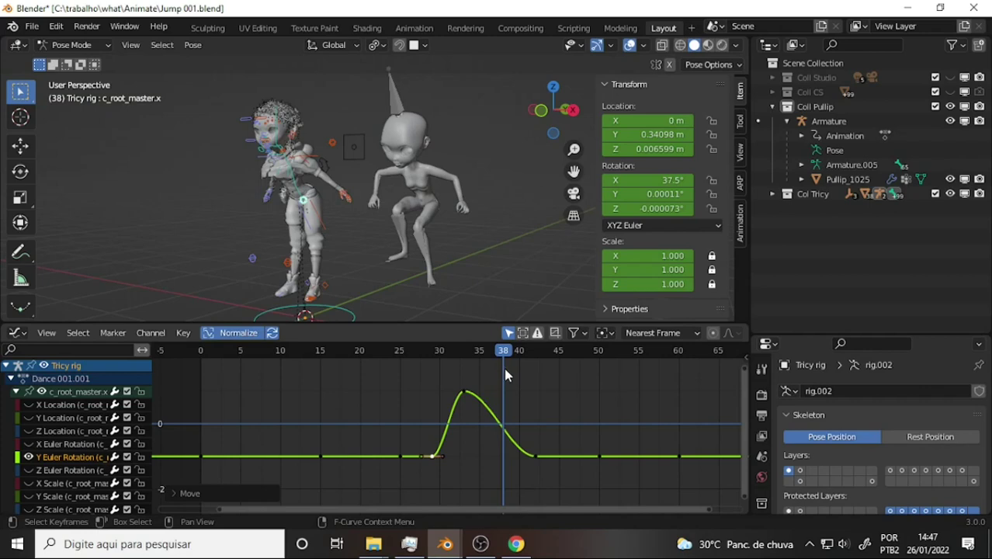
pyautogui.moveTo(495, 375)
pyautogui.mouseDown()
pyautogui.moveTo(459, 364)
pyautogui.moveTo(451, 374)
pyautogui.mouseUp()
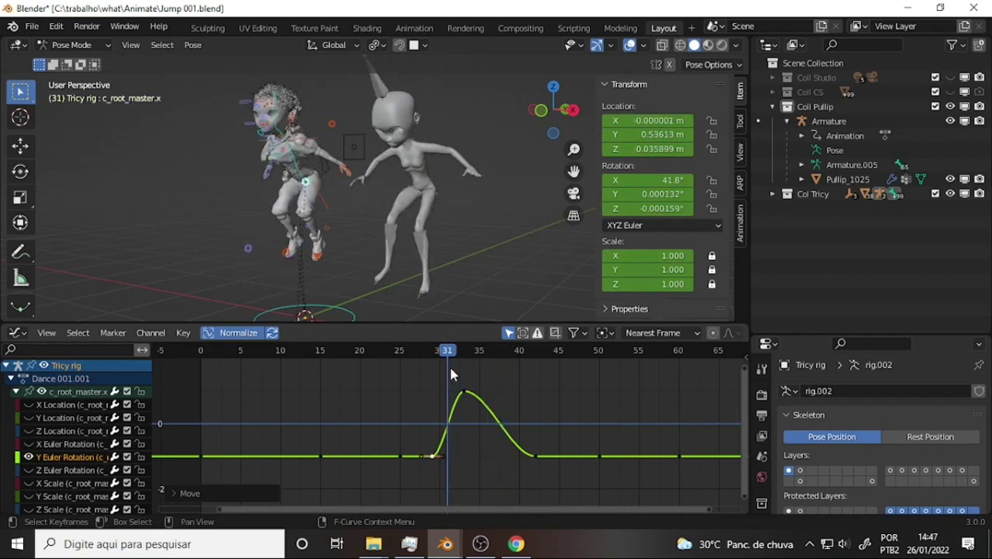
pyautogui.press('Down')
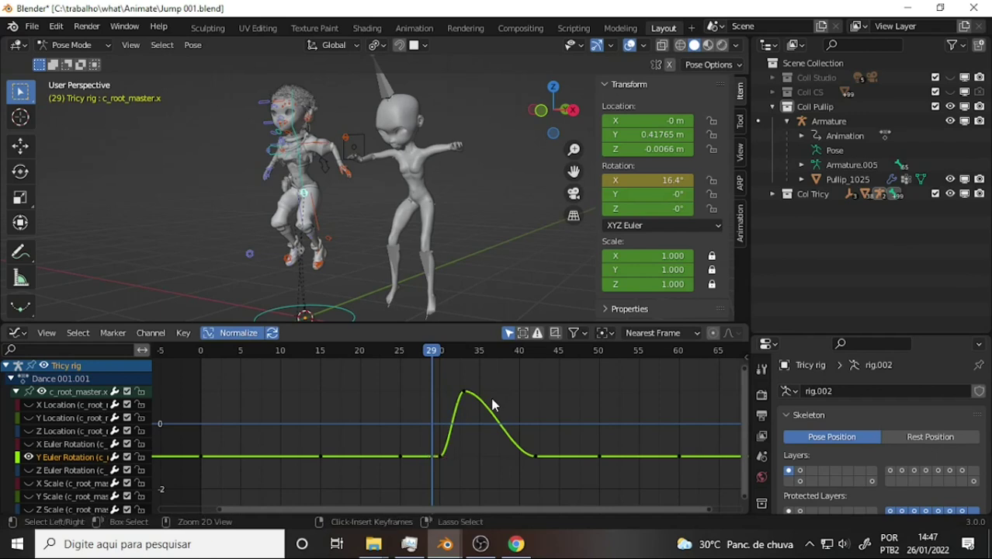
# Step: Insert a new downslope keyframe and check the pose around frame 35
pyautogui.keyDown('ctrl'); pyautogui.rightClick(481, 437); pyautogui.keyUp('ctrl')
pyautogui.click(492, 405)
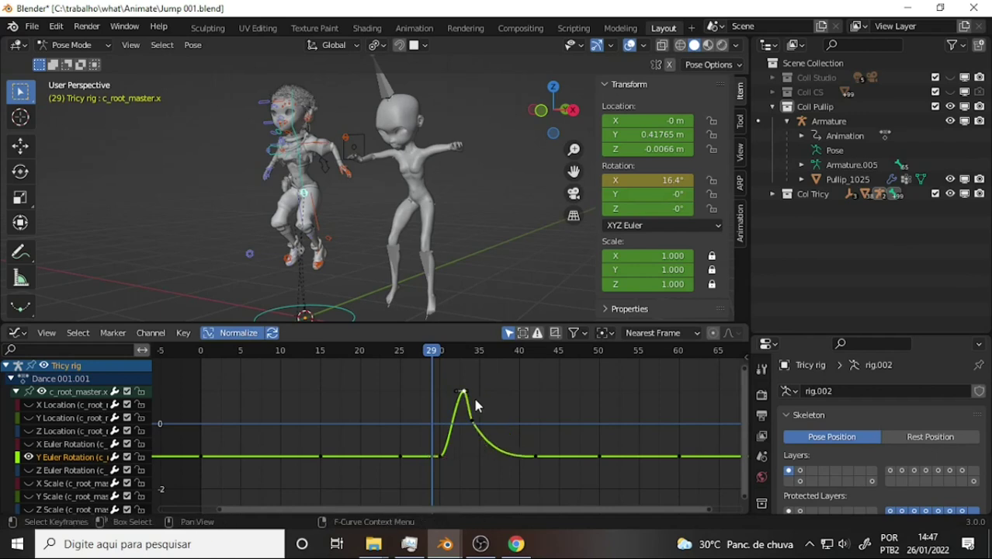
pyautogui.moveTo(489, 388); pyautogui.dragTo(456, 400)
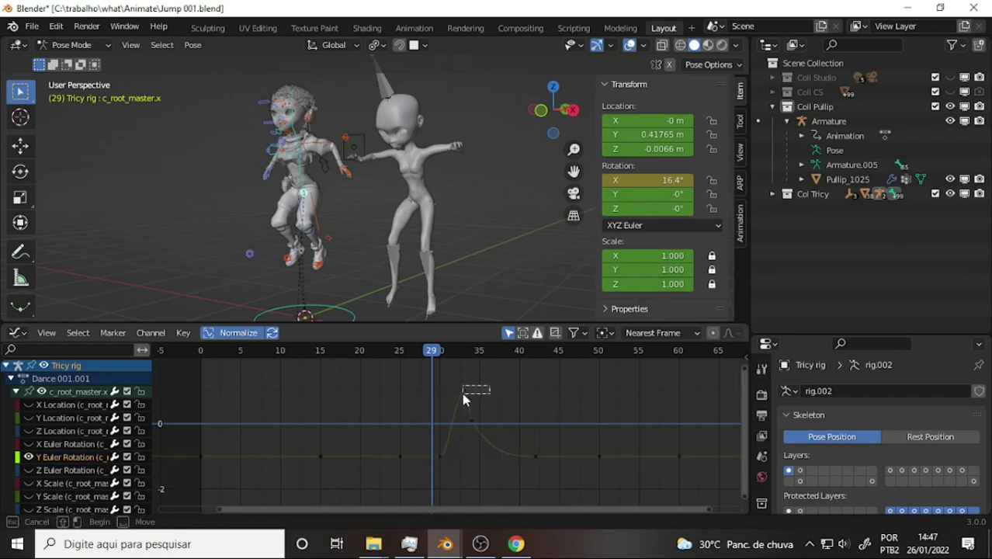
pyautogui.click(514, 389)
pyautogui.moveTo(435, 354); pyautogui.dragTo(481, 355)
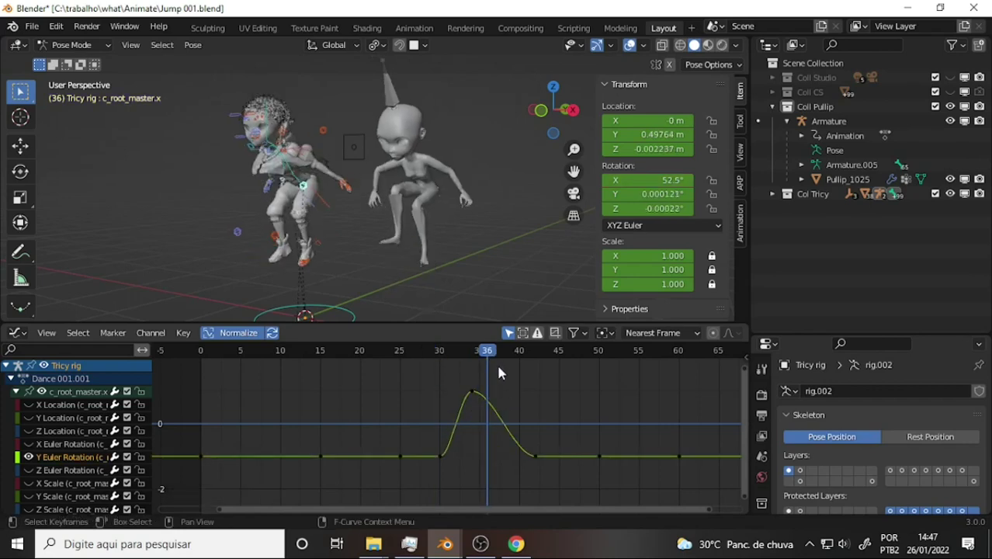
pyautogui.keyDown('shift'); pyautogui.click(78, 470); pyautogui.keyUp('shift')
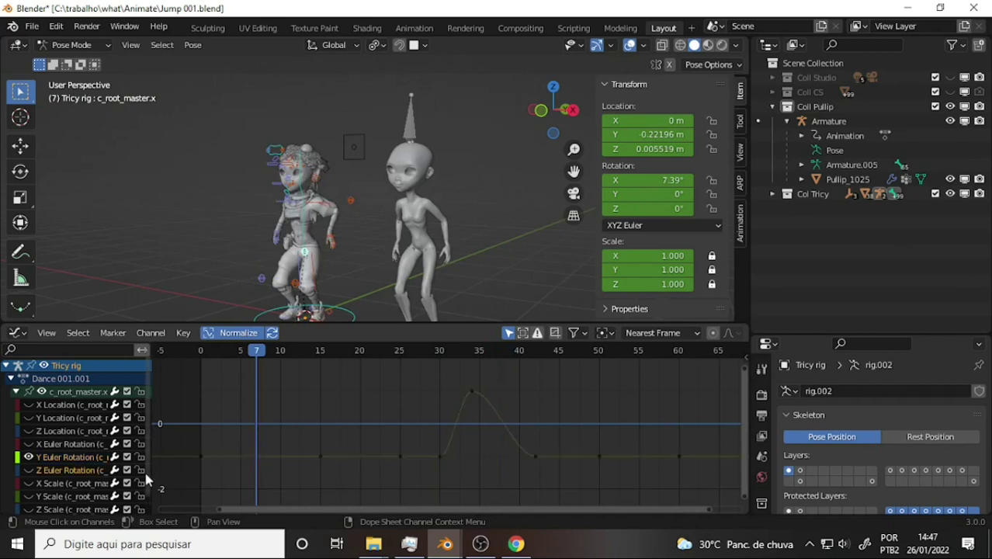
# Step: Show only the Z Euler Rotation curve and drag its bottom dip key to near frame 34
pyautogui.click(29, 470)
pyautogui.click(30, 458)
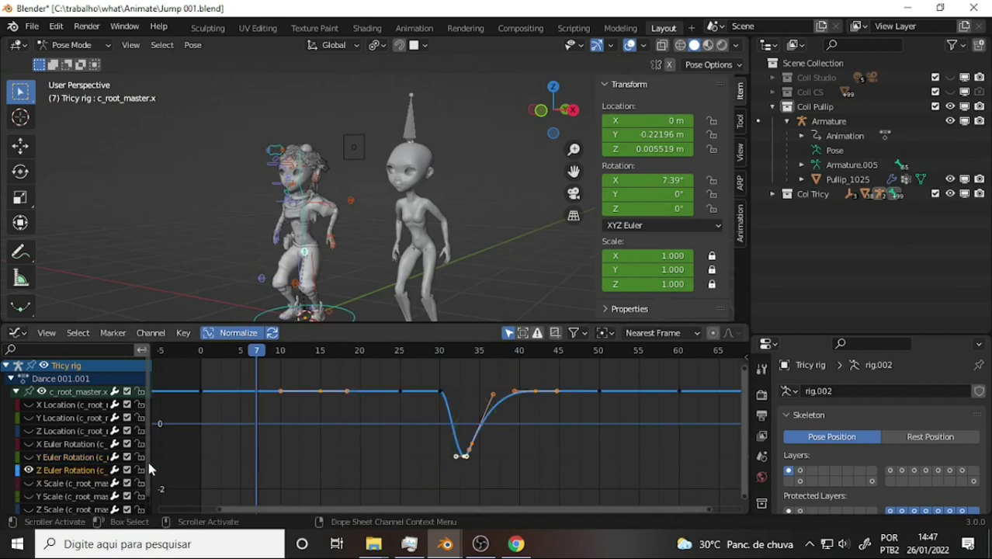
pyautogui.click(461, 455)
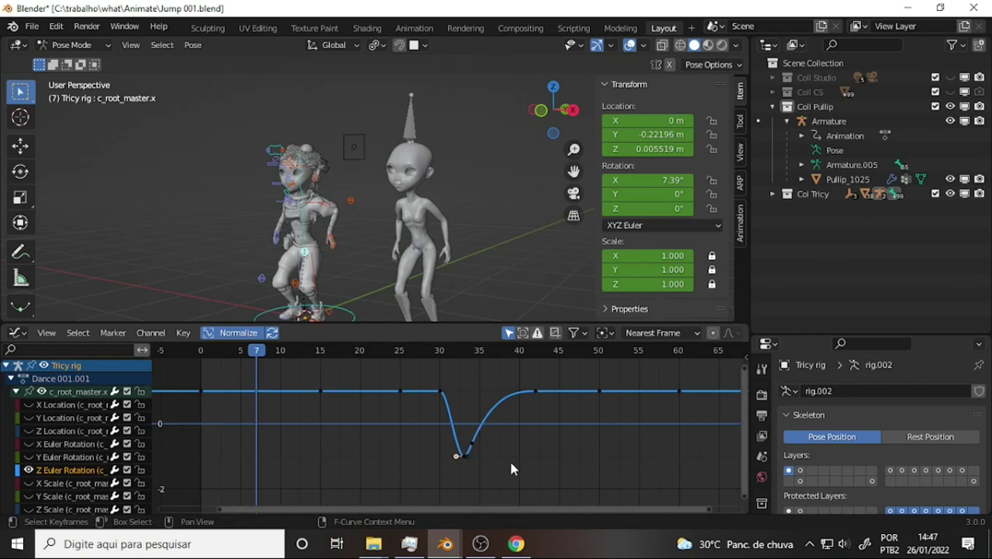
pyautogui.click(469, 458)
pyautogui.moveTo(447, 466); pyautogui.dragTo(504, 454)
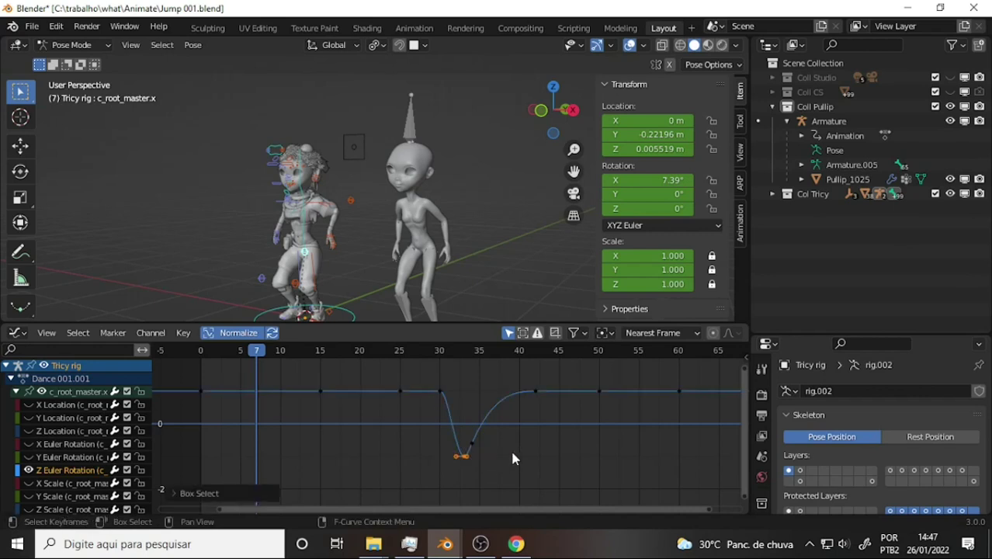
pyautogui.click(511, 447)
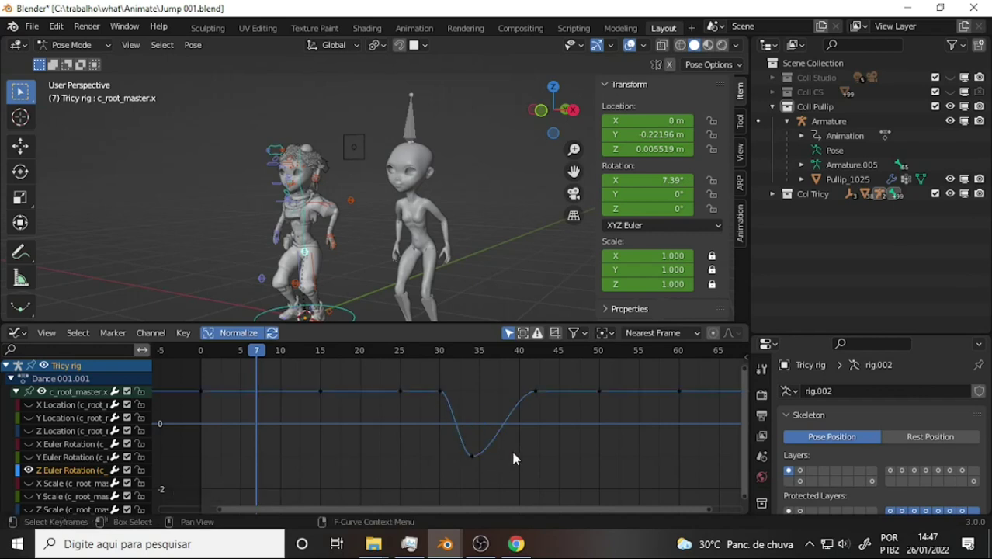
# Step: Show the root control's X Euler Rotation curve and hide the Z Euler Rotation curve
pyautogui.click(57, 451)
pyautogui.click(28, 445)
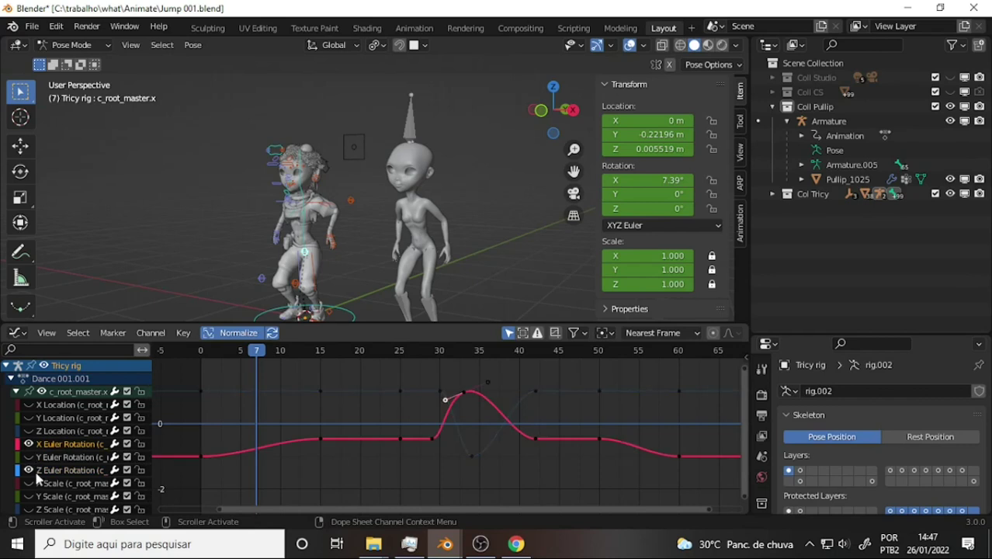
pyautogui.click(31, 469)
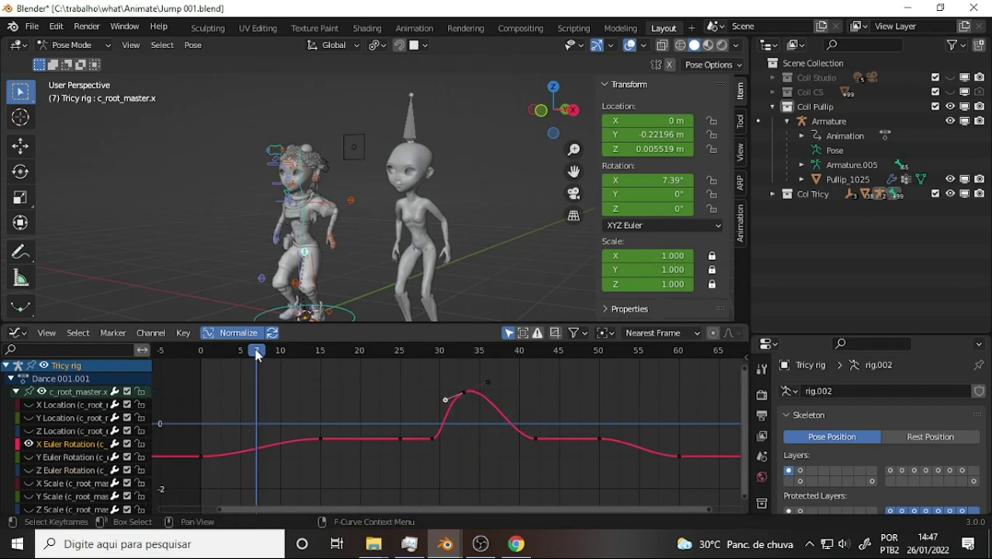
# Step: Scrub to frame 37 and inspect the peak pose, selecting the T-shirt mesh
pyautogui.moveTo(433, 359)
pyautogui.mouseDown()
pyautogui.moveTo(516, 371)
pyautogui.moveTo(461, 368)
pyautogui.mouseUp()
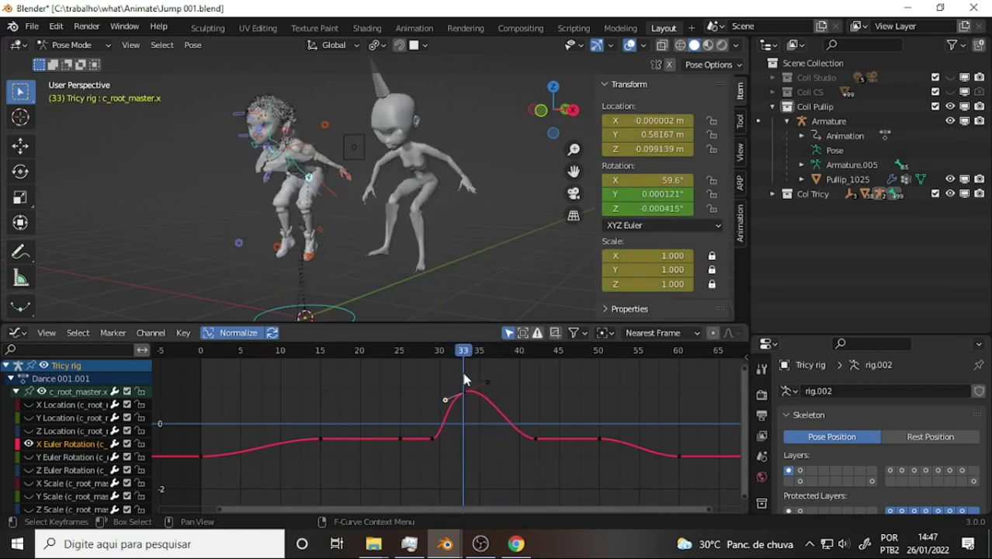
pyautogui.keyDown('alt'); pyautogui.scroll(-4, 488, 190); pyautogui.keyUp('alt')
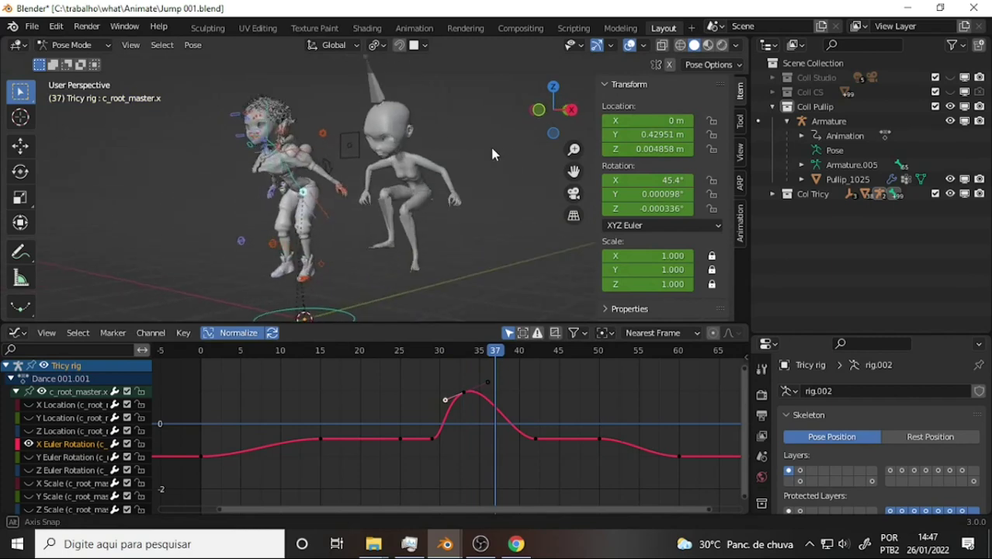
pyautogui.scroll(3, 381, 145)
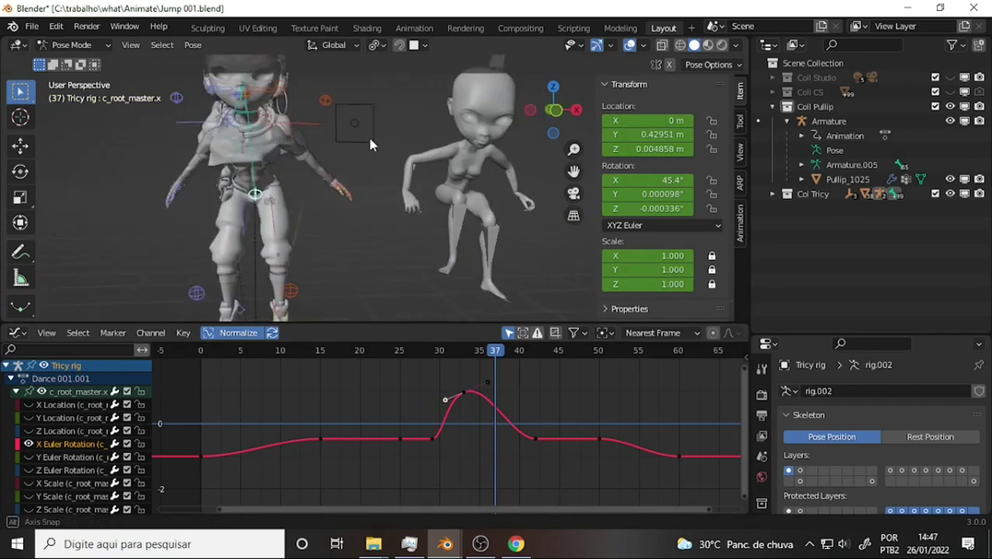
pyautogui.moveTo(381, 146); pyautogui.dragTo(200, 148, button='middle')
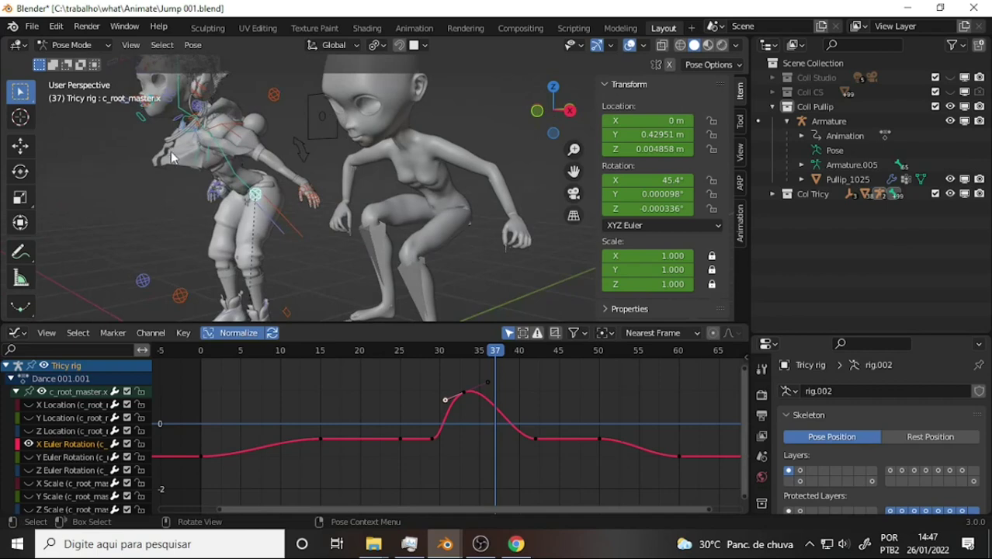
pyautogui.click(170, 152)
pyautogui.moveTo(308, 133)
pyautogui.mouseDown(button='middle')
pyautogui.moveTo(514, 140)
pyautogui.moveTo(314, 140)
pyautogui.moveTo(361, 135)
pyautogui.moveTo(308, 149)
pyautogui.mouseUp(button='middle')
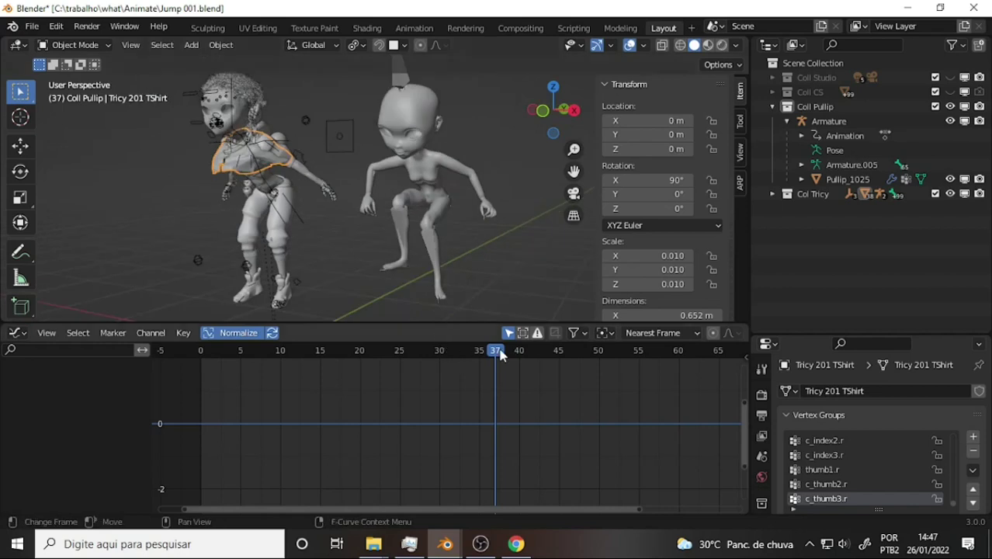
pyautogui.moveTo(460, 355)
pyautogui.mouseDown()
pyautogui.moveTo(351, 351)
pyautogui.moveTo(444, 359)
pyautogui.moveTo(516, 392)
pyautogui.moveTo(475, 380)
pyautogui.mouseUp()
pyautogui.moveTo(313, 161)
pyautogui.mouseDown(button='middle')
pyautogui.moveTo(116, 161)
pyautogui.moveTo(326, 158)
pyautogui.moveTo(300, 154)
pyautogui.mouseUp(button='middle')
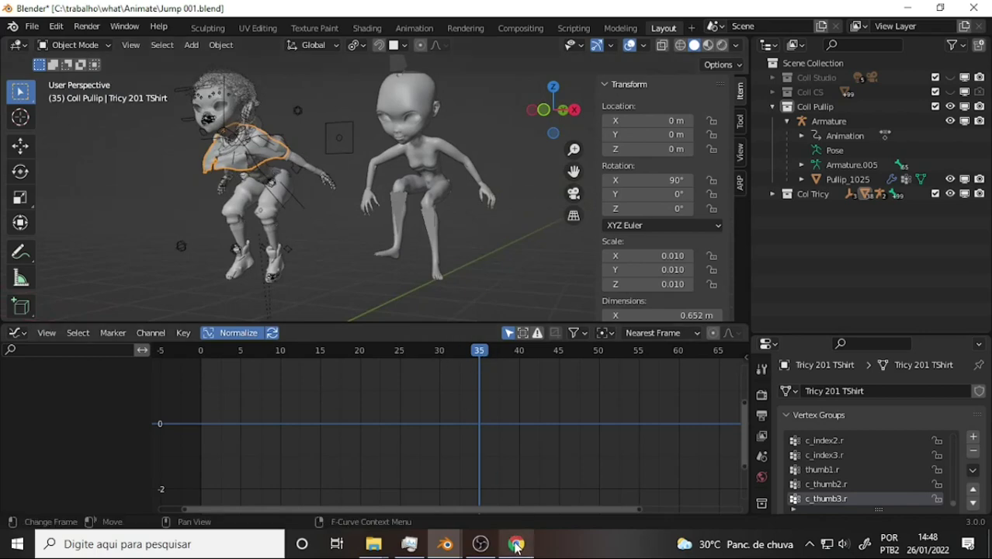
pyautogui.click(481, 543)
pyautogui.click(478, 540)
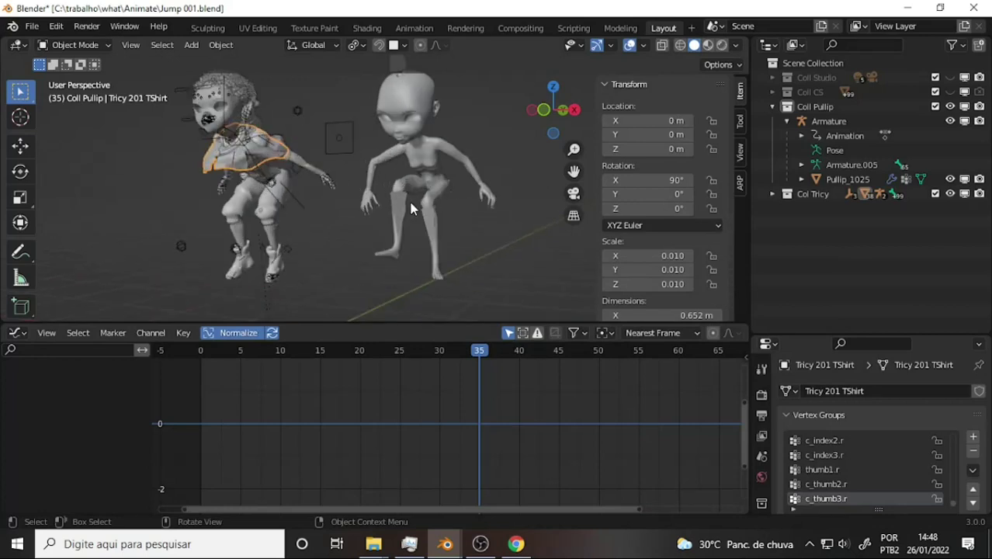
# Step: Reopen Jump 001.blend from recent files, discarding the unsaved changes
pyautogui.click(32, 28)
pyautogui.moveTo(67, 71)
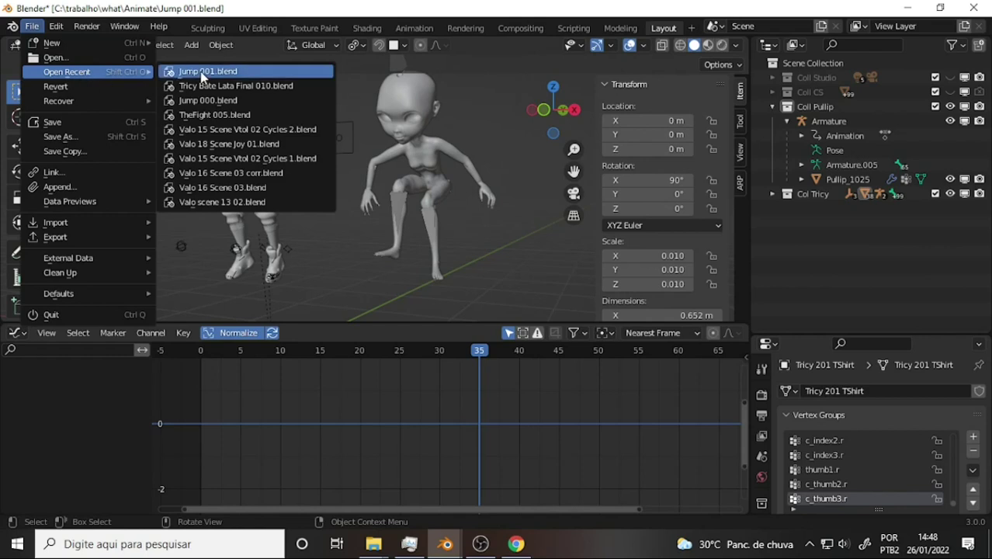
pyautogui.click(194, 68)
pyautogui.click(523, 299)
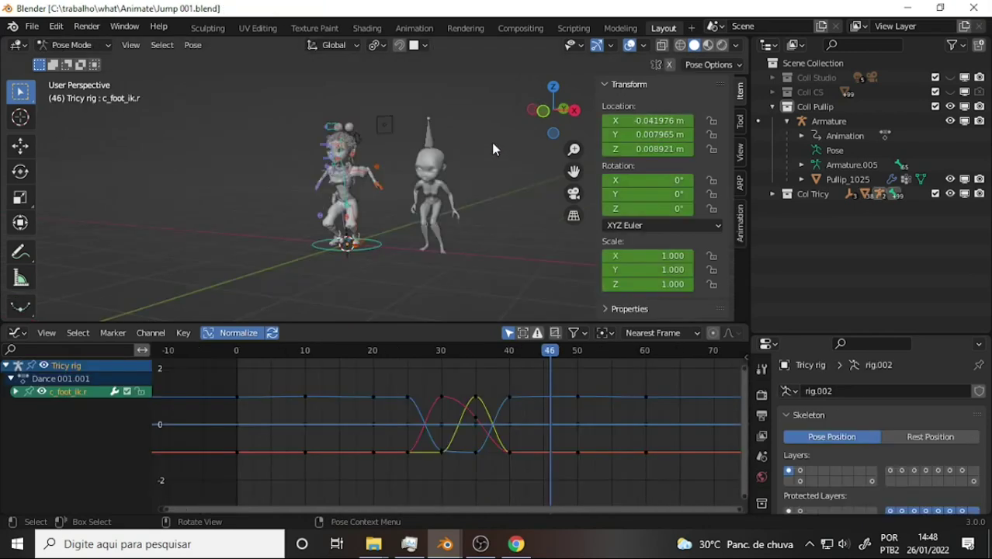
# Step: Zoom the viewport and scrub the c_foot_ik.r curves to frame 30
pyautogui.scroll(3, 489, 141)
pyautogui.scroll(2, 486, 137)
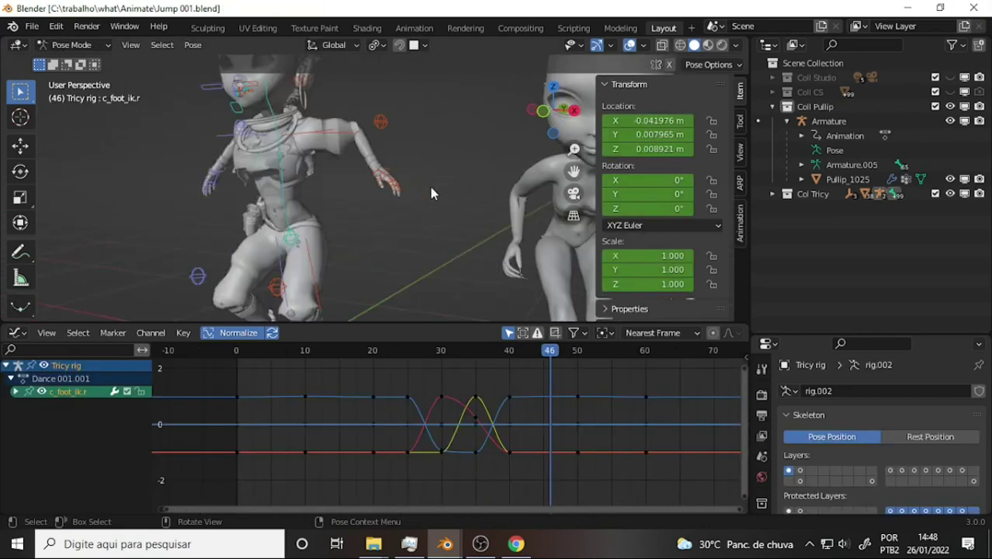
pyautogui.scroll(-5, 428, 183)
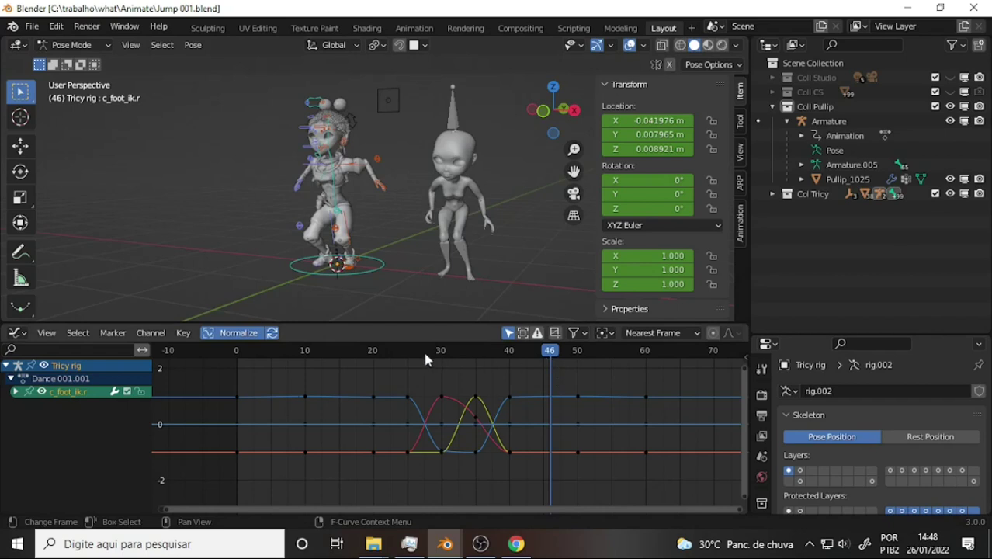
pyautogui.moveTo(425, 360)
pyautogui.mouseDown()
pyautogui.moveTo(374, 353)
pyautogui.moveTo(458, 355)
pyautogui.moveTo(517, 379)
pyautogui.moveTo(441, 350)
pyautogui.mouseUp()
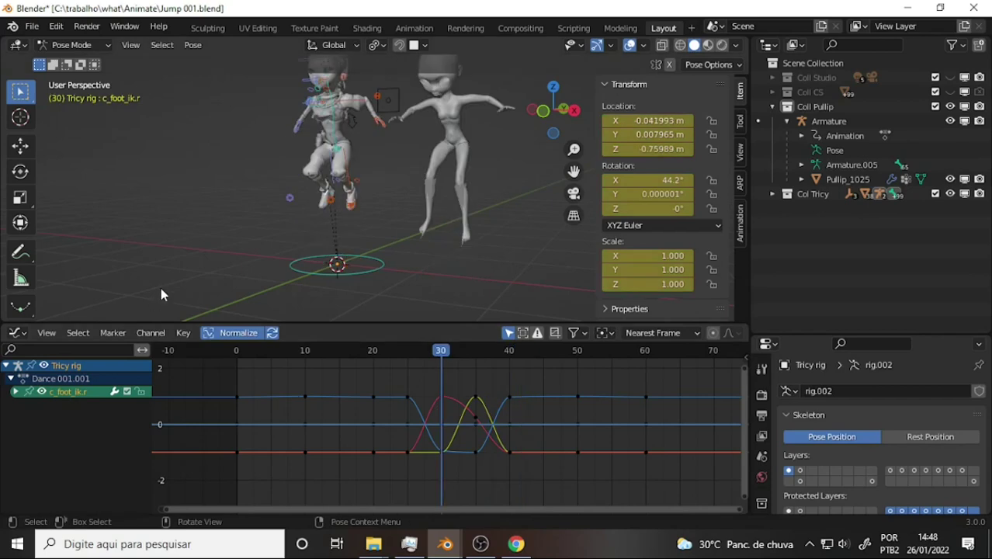
# Step: Turn the lower editor area into a Timeline
pyautogui.click(17, 333)
pyautogui.click(17, 333)
pyautogui.click(18, 335)
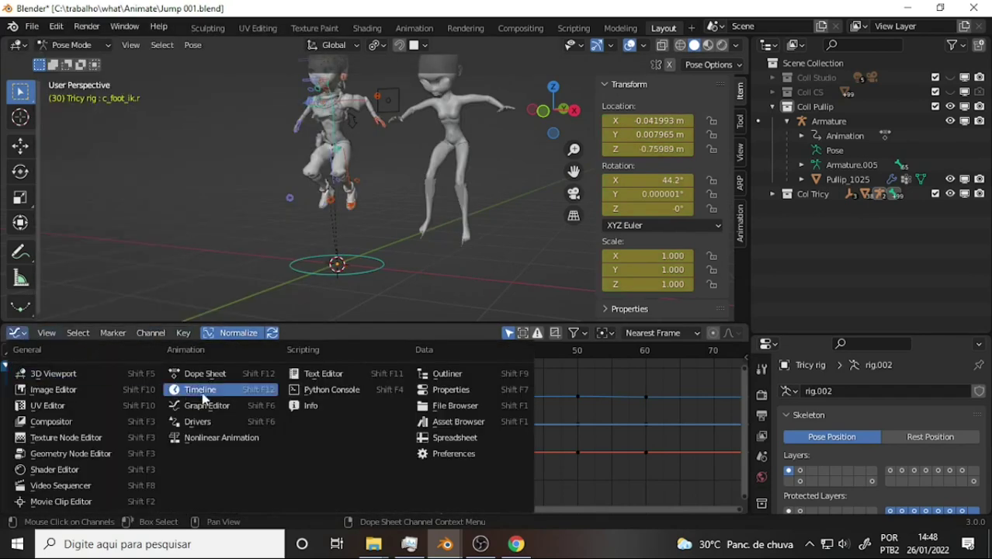
pyautogui.click(200, 389)
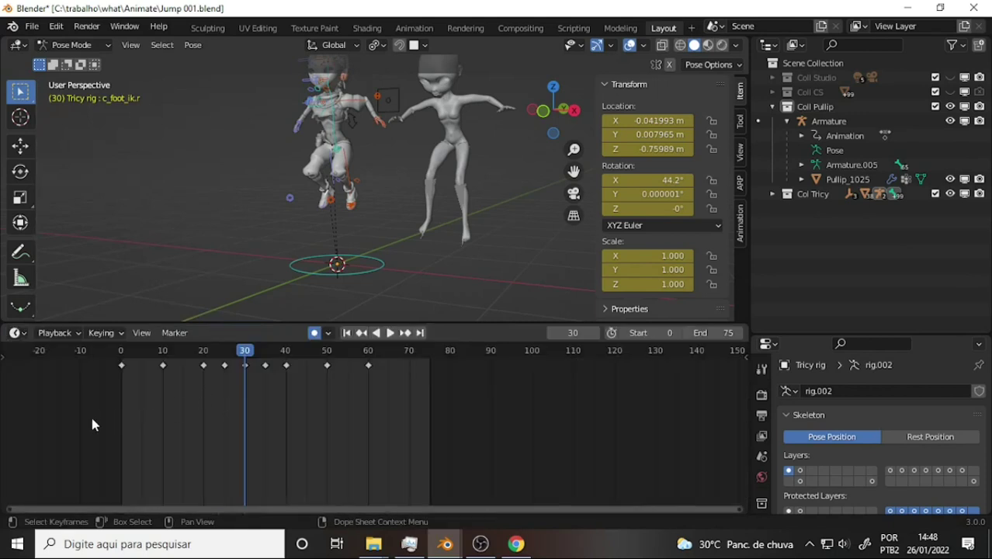
# Step: Select all bones and keys, go to frame 0, and clear locations and rotations to a T-pose
pyautogui.press('a')
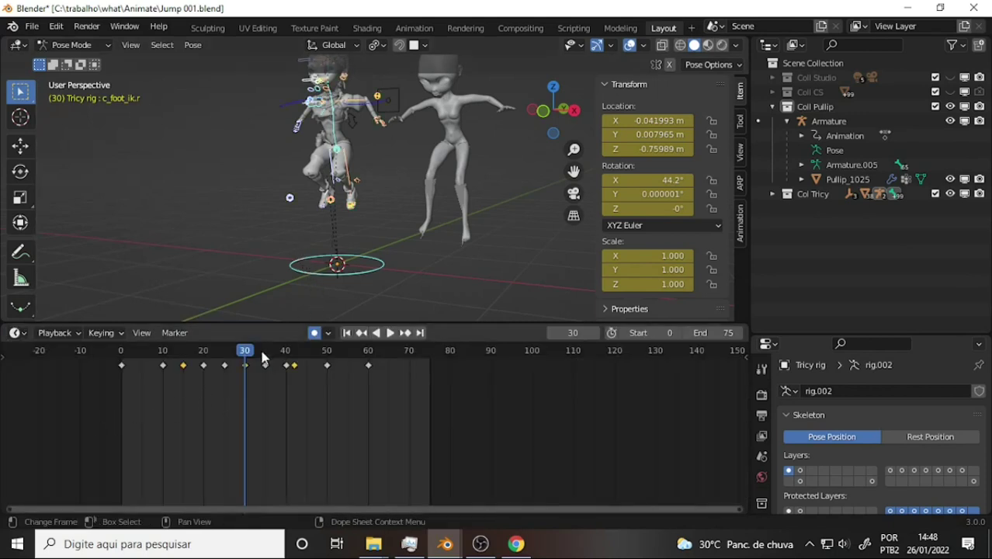
pyautogui.moveTo(110, 398)
pyautogui.mouseDown()
pyautogui.moveTo(392, 346)
pyautogui.moveTo(436, 389)
pyautogui.moveTo(419, 395)
pyautogui.mouseUp()
pyautogui.hotkey('shift', 'Left')
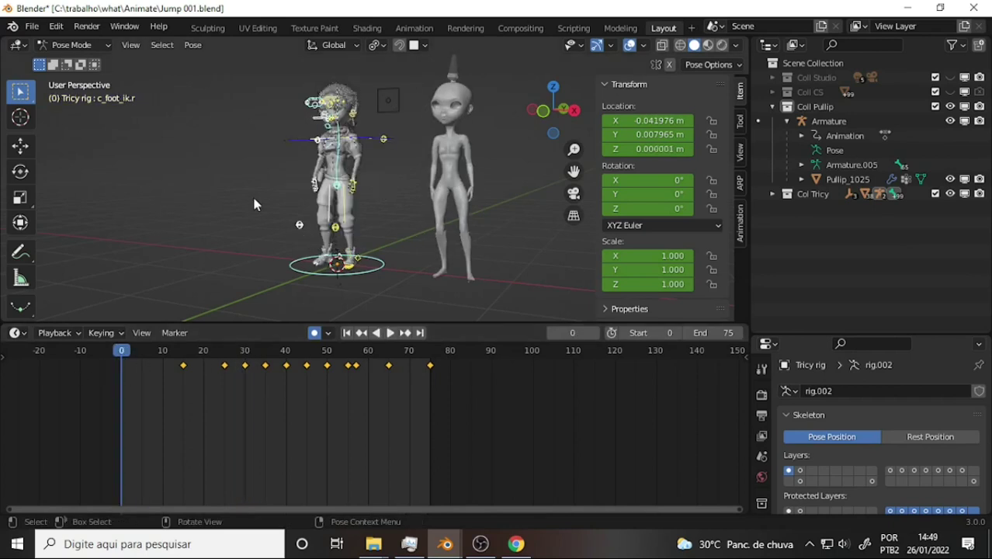
pyautogui.hotkey('alt', 'g')
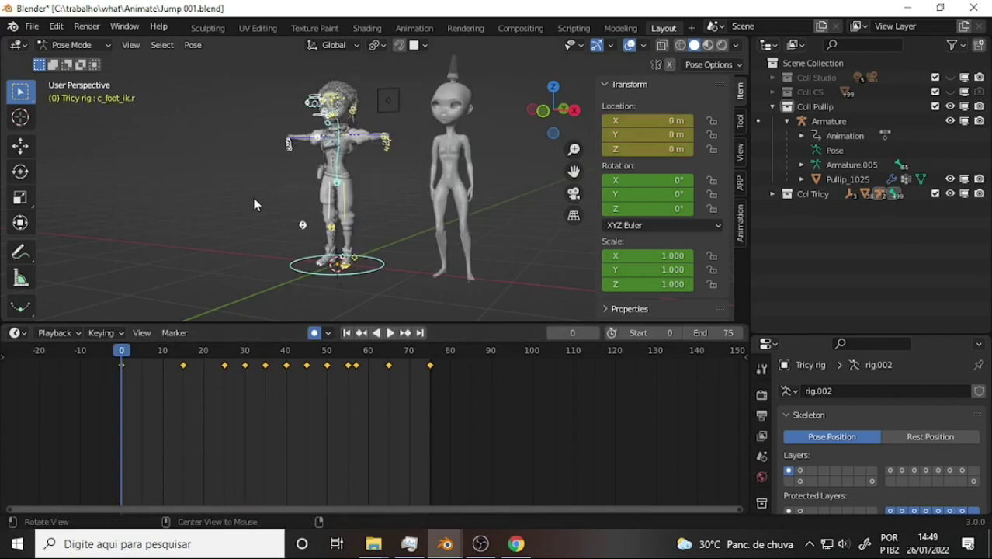
pyautogui.hotkey('alt', 'r')
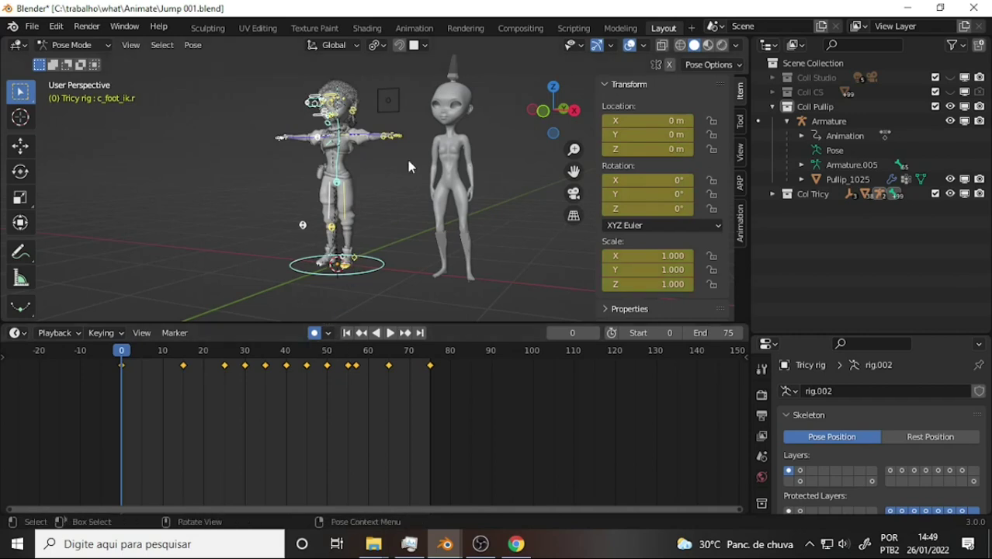
pyautogui.moveTo(573, 171); pyautogui.dragTo(573, 272)
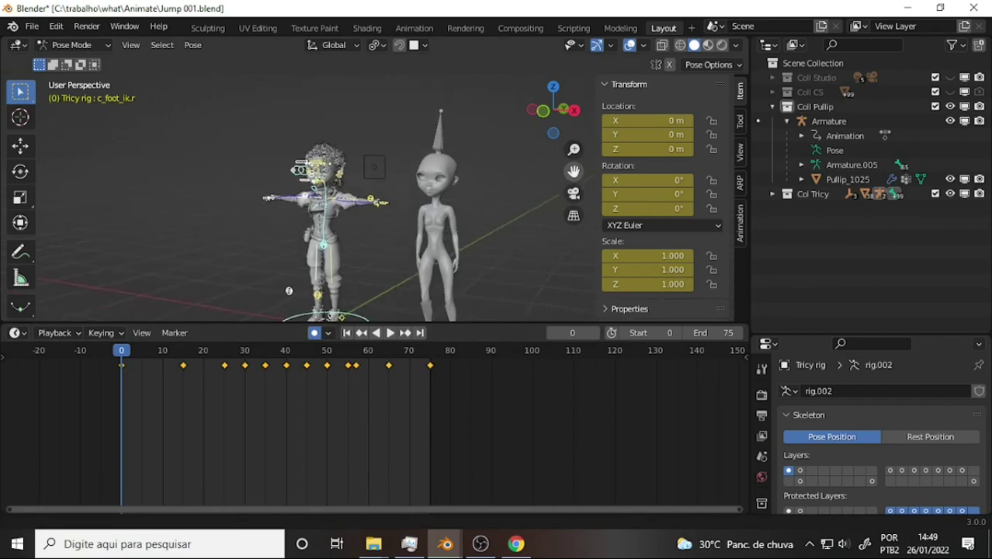
# Step: Frame the character's face and click the left eye, eye target and c_head.x bone
pyautogui.scroll(3, 509, 153)
pyautogui.scroll(5, 497, 149)
pyautogui.scroll(3, 501, 166)
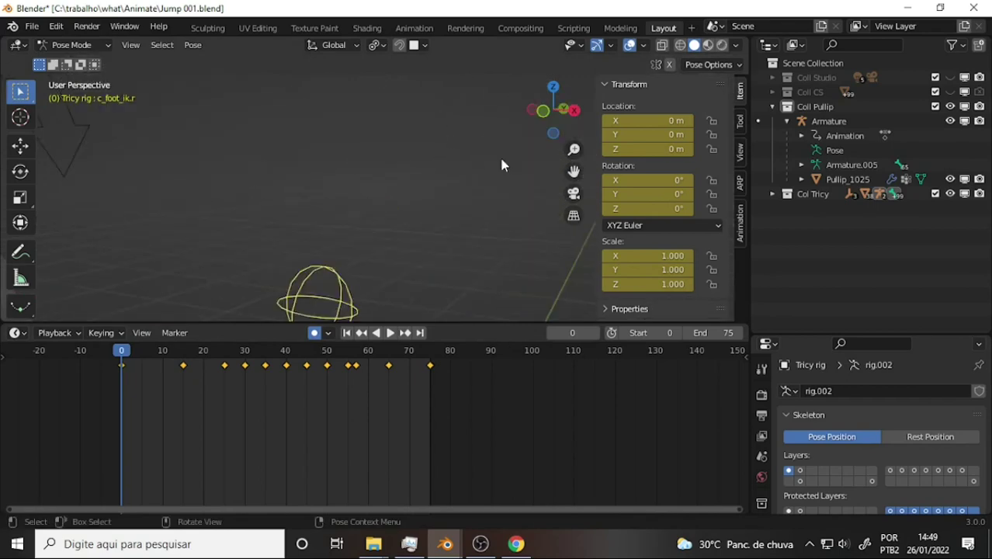
pyautogui.scroll(-3, 502, 165)
pyautogui.moveTo(574, 170); pyautogui.dragTo(613, 190)
pyautogui.moveTo(114, 88); pyautogui.dragTo(370, 178, button='middle')
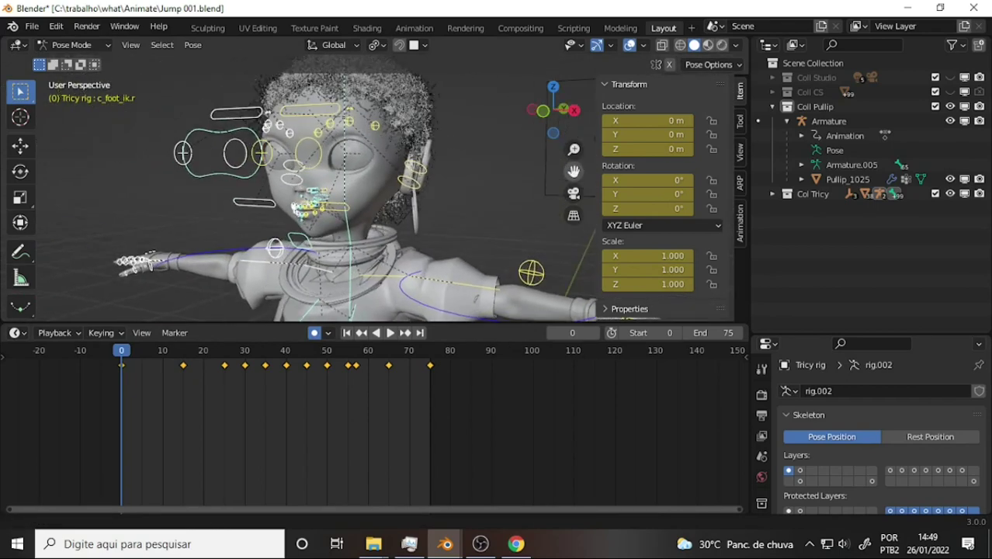
pyautogui.click(361, 172)
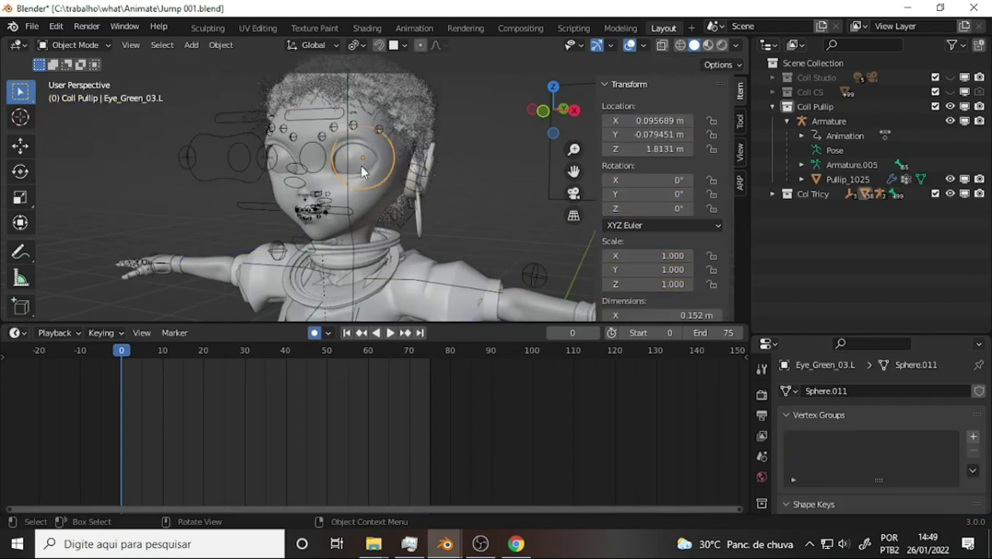
pyautogui.click(362, 170)
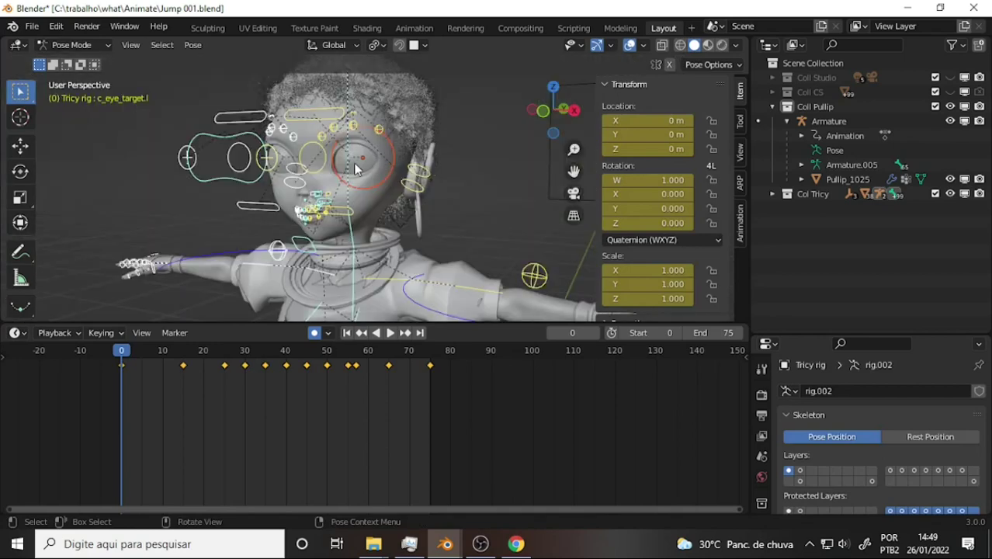
pyautogui.click(362, 165)
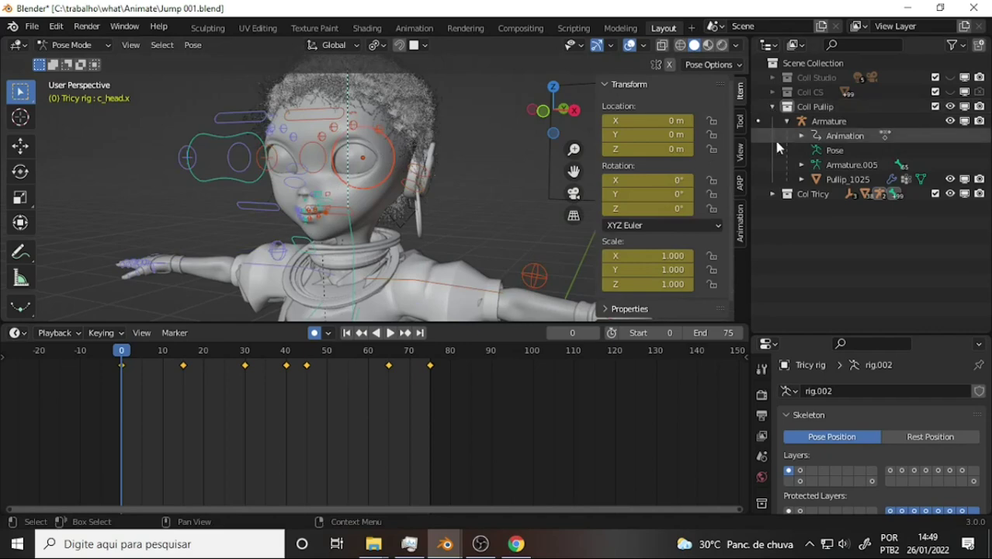
# Step: Deselect the bones, switch to Object Mode, and select Eye_Green_03.L and Eye_Green_03.R in the outliner
pyautogui.click(772, 194)
pyautogui.scroll(-2, 772, 200)
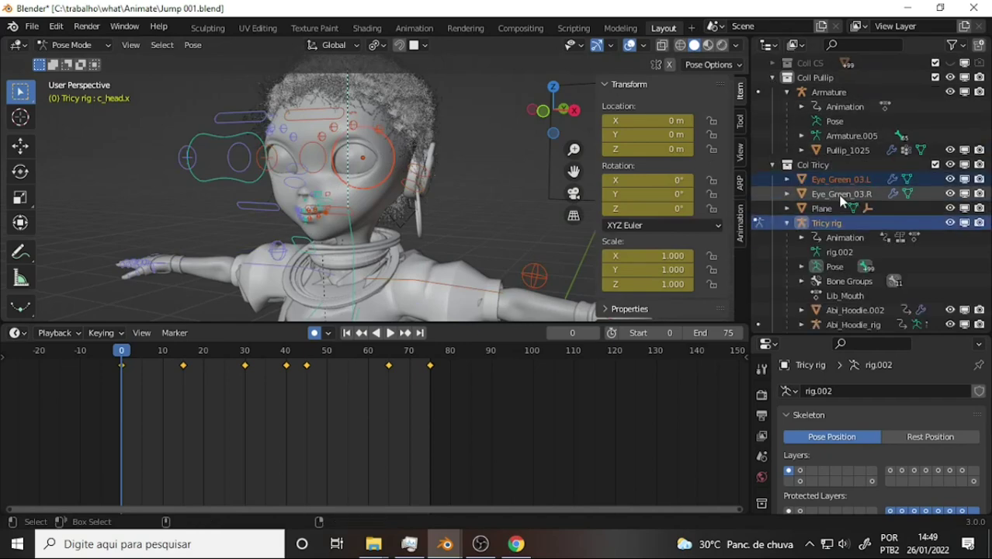
pyautogui.click(503, 154)
pyautogui.click(90, 45)
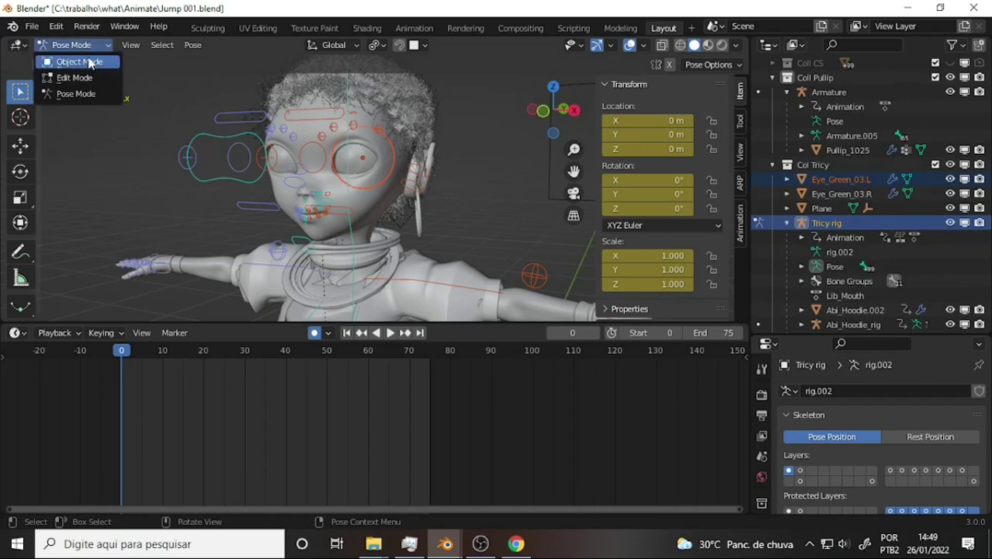
pyautogui.press('Return')
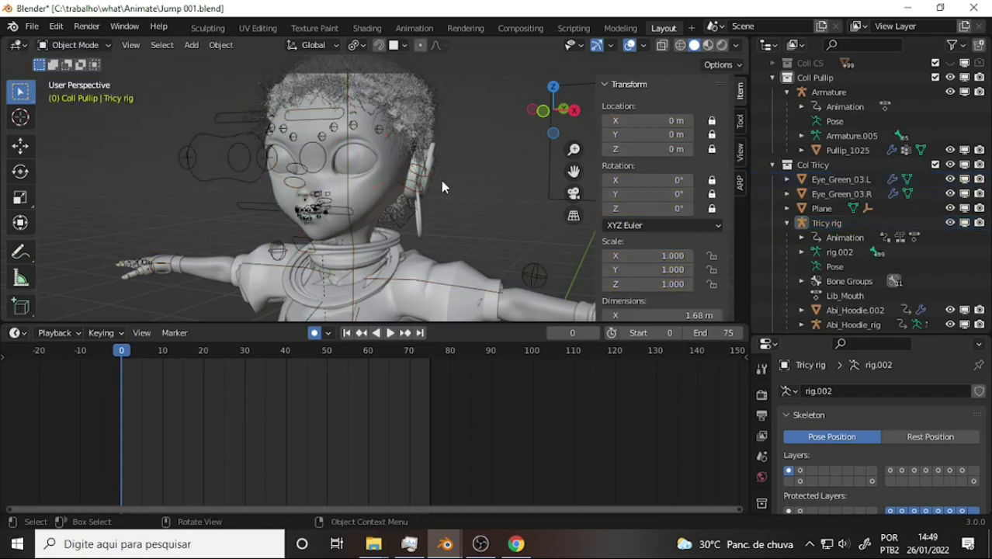
pyautogui.click(842, 180)
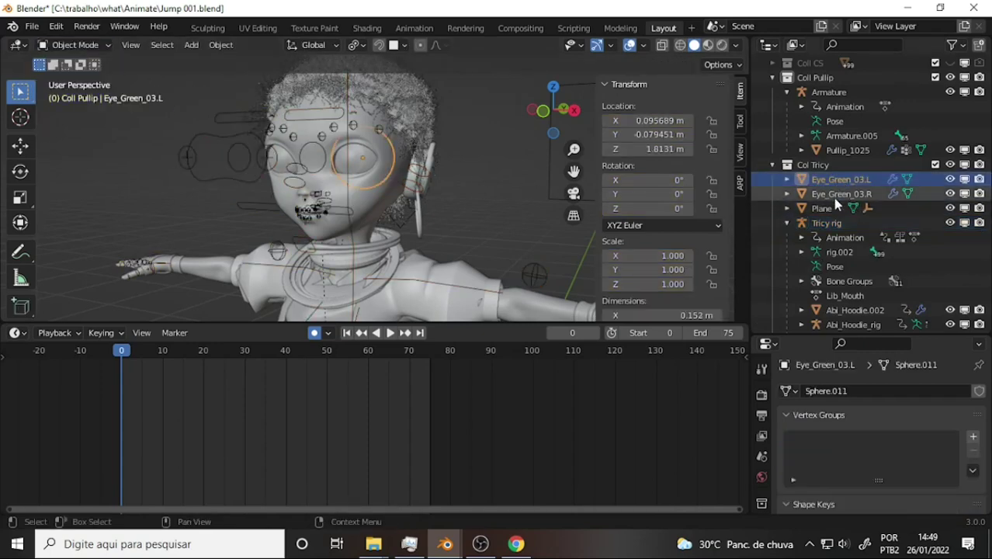
pyautogui.keyDown('ctrl'); pyautogui.click(835, 194); pyautogui.keyUp('ctrl')
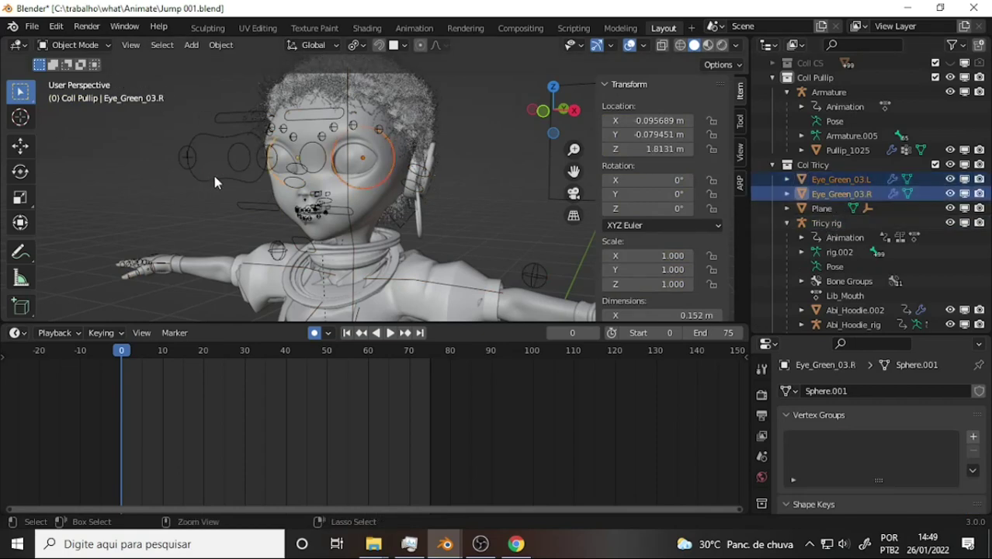
# Step: Add the Tricy rig, select all its bones in Pose Mode, and parent the eyes with Ctrl+P
pyautogui.click(216, 133)
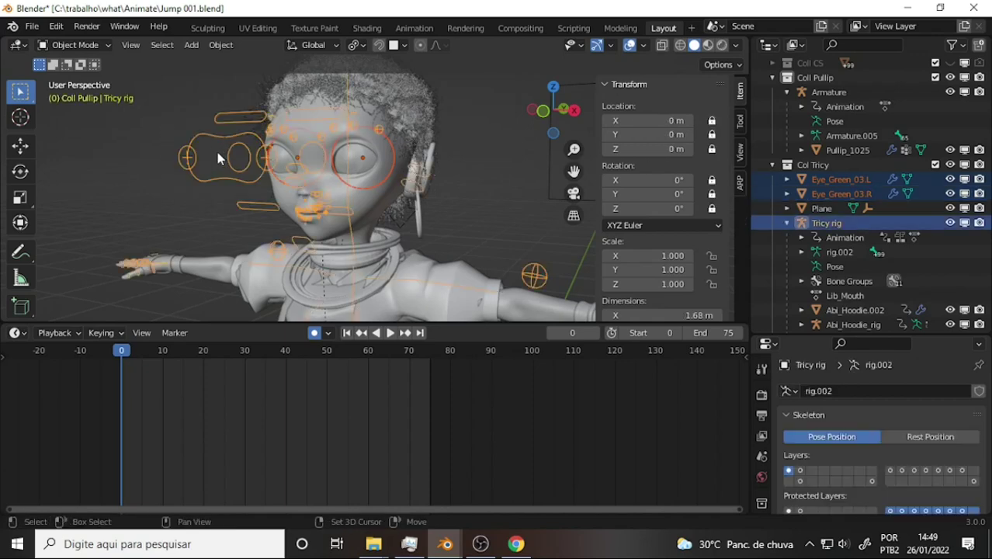
pyautogui.click(73, 45)
pyautogui.click(92, 92)
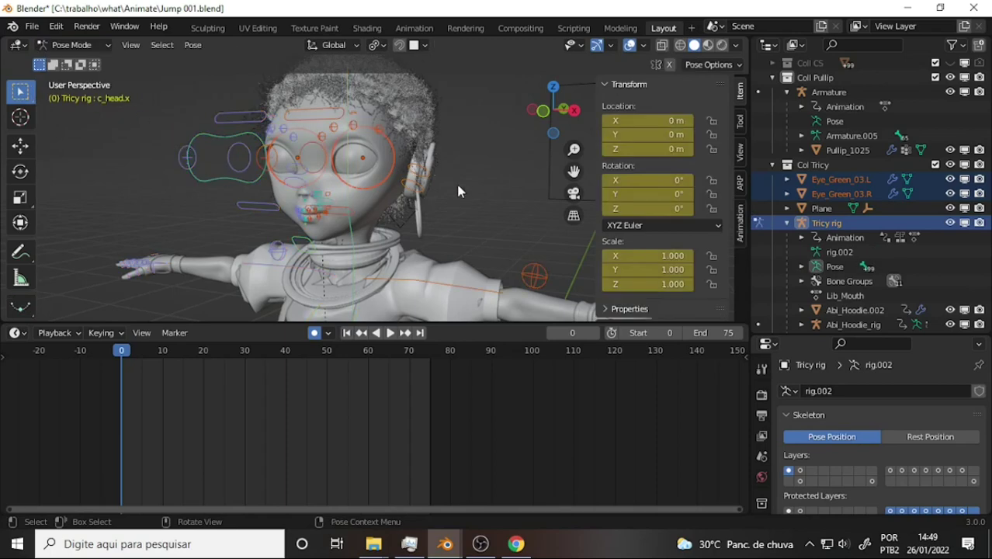
pyautogui.press('a')
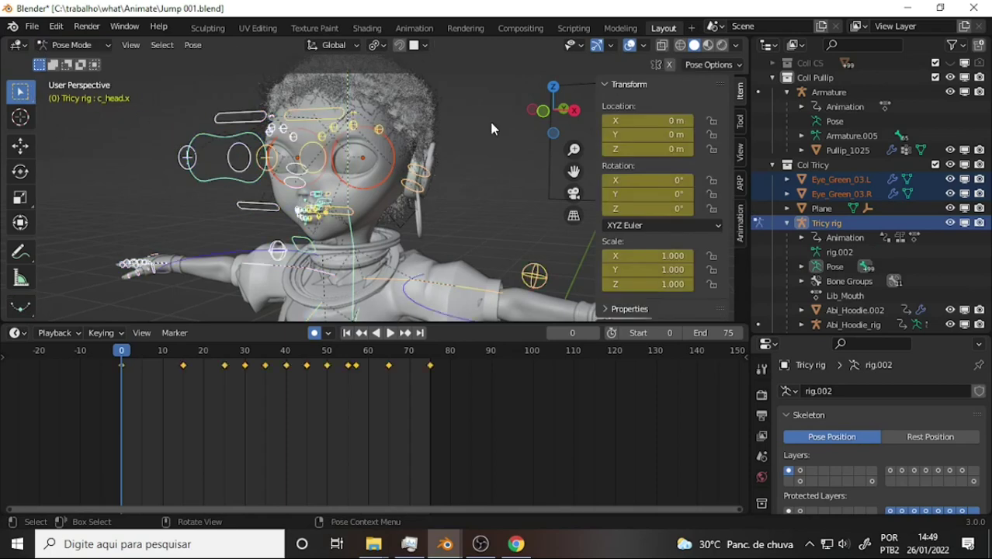
pyautogui.rightClick(491, 128)
pyautogui.press('ctrl')
pyautogui.hotkey('ctrl', 'p')
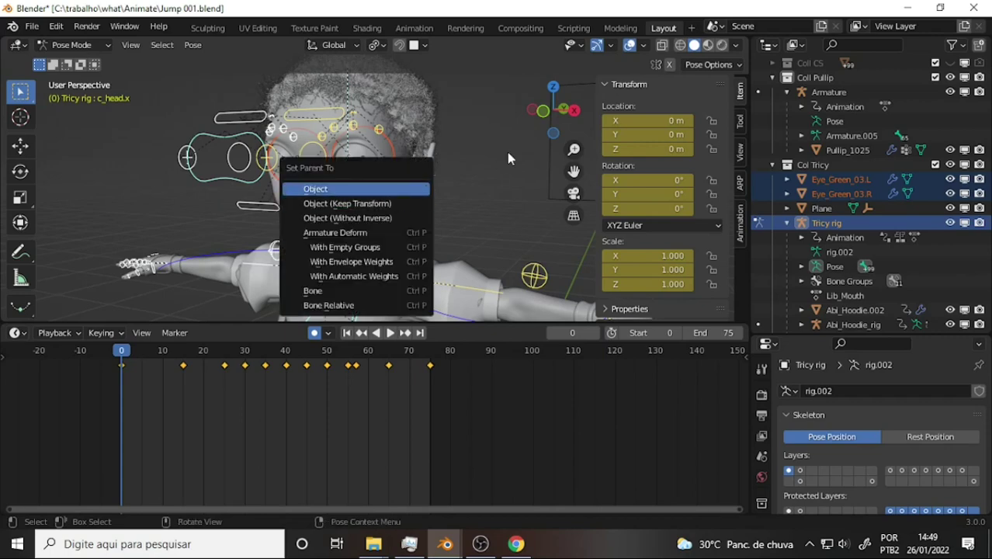
pyautogui.press('Return')
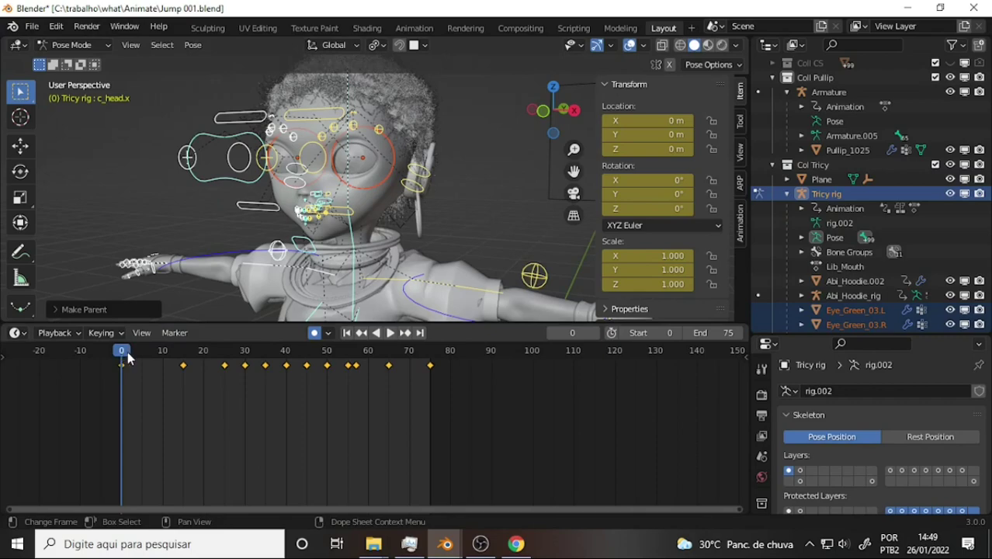
pyautogui.press('space')
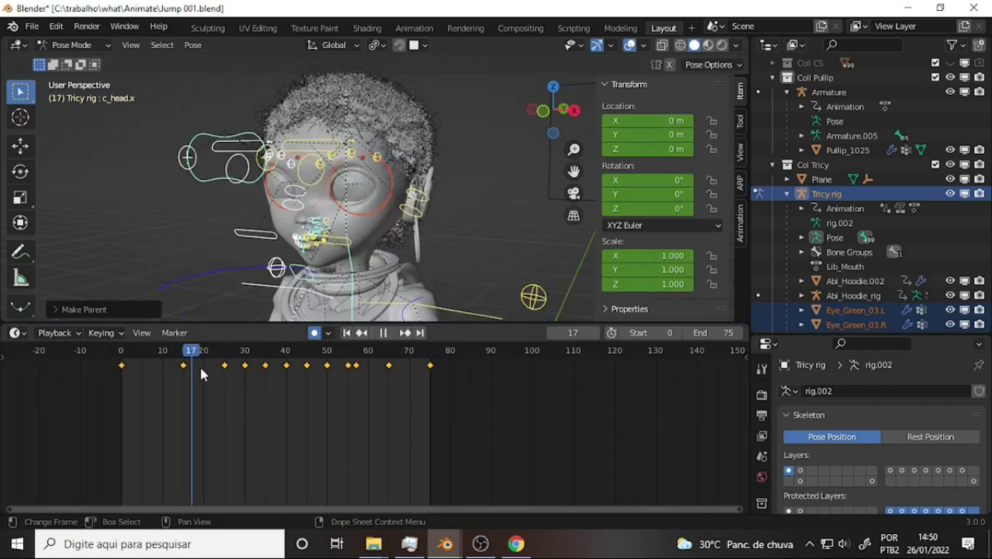
# Step: Stop and restart the jump playback to review it
pyautogui.scroll(-5, 381, 219)
pyautogui.press('space')
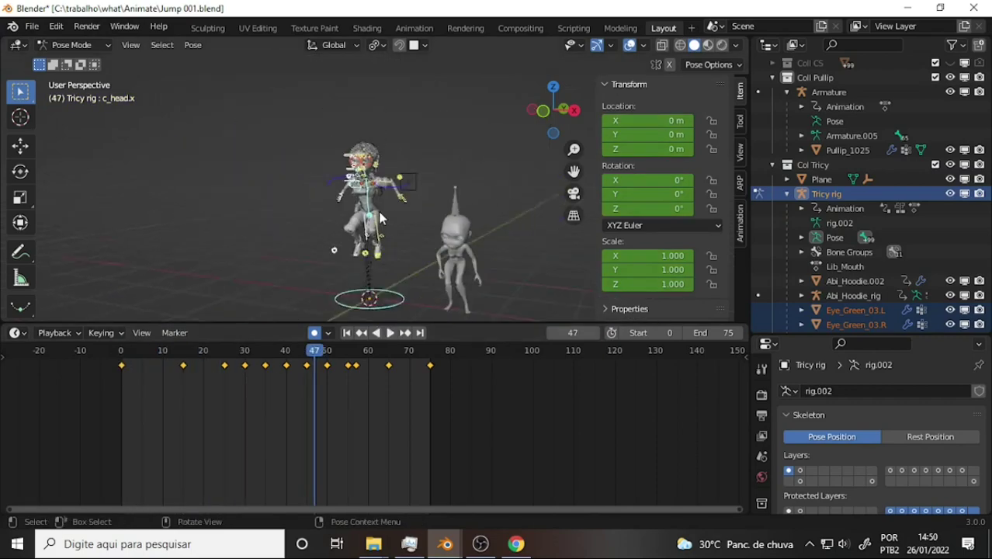
pyautogui.scroll(3, 381, 218)
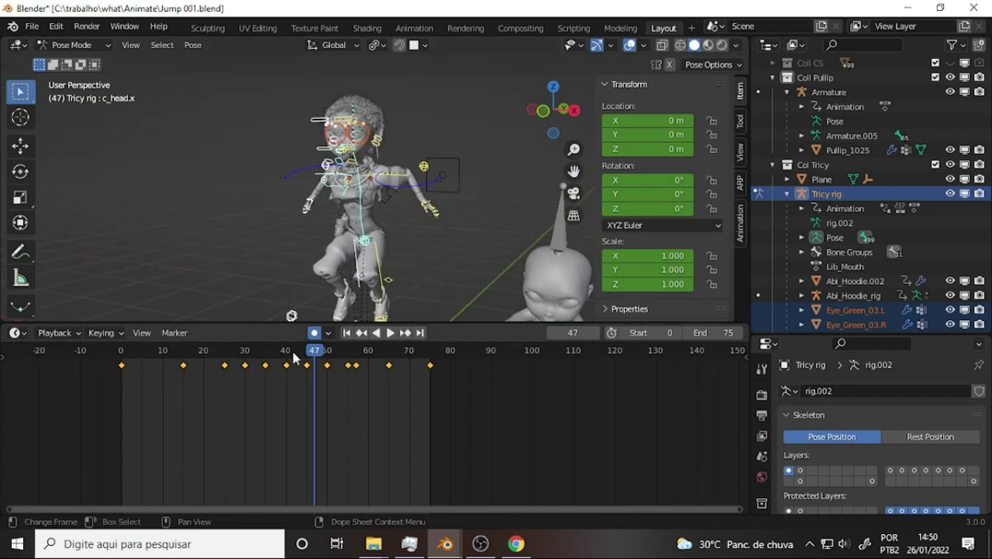
pyautogui.press('space')
# Step: Return to frame 0, box-select its T-pose keyframes and delete them
pyautogui.click(122, 353)
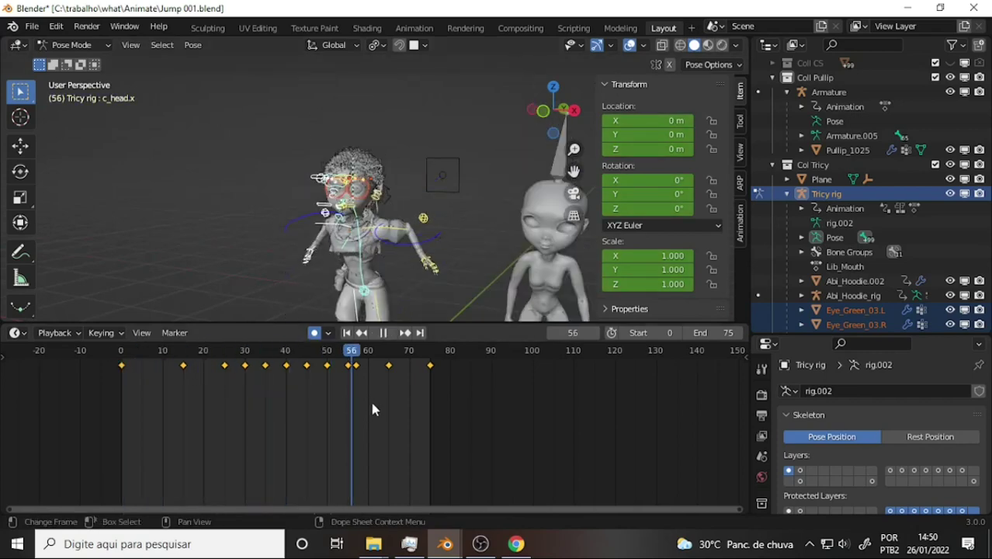
pyautogui.moveTo(312, 407); pyautogui.dragTo(128, 433)
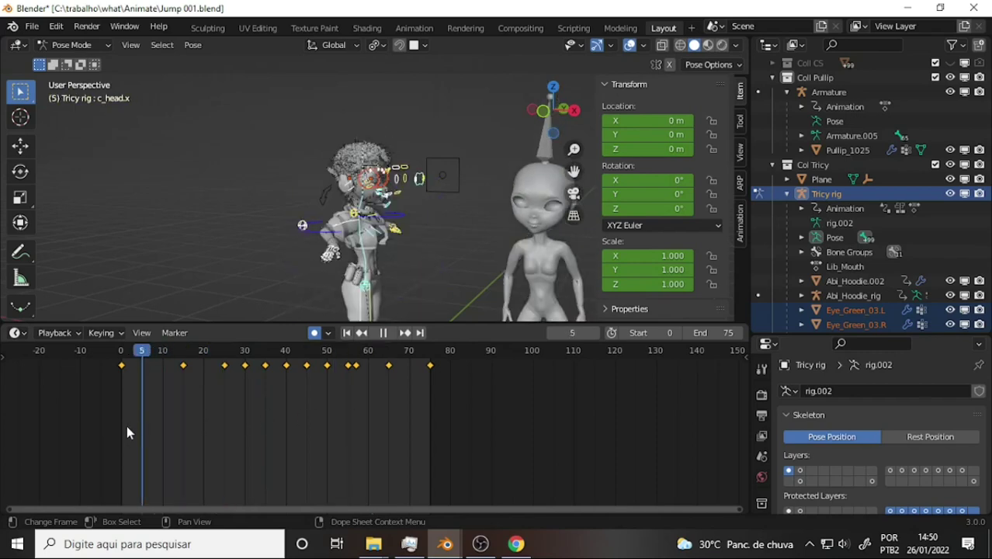
pyautogui.press('Escape')
pyautogui.moveTo(140, 361); pyautogui.dragTo(85, 408)
pyautogui.press('Delete')
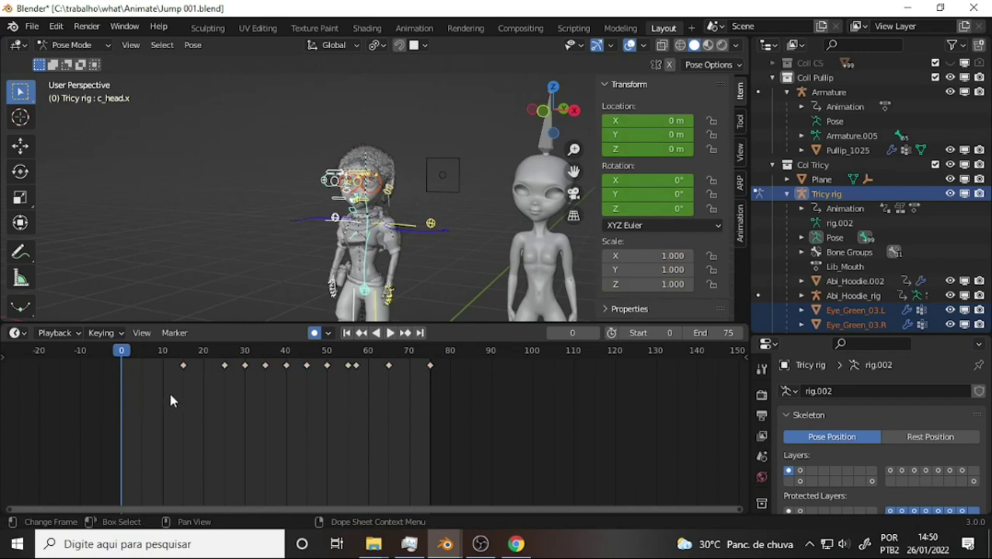
# Step: Box-select all remaining keys and slide them left so the first sits at frame 0
pyautogui.moveTo(162, 405); pyautogui.dragTo(495, 356)
pyautogui.moveTo(184, 364); pyautogui.dragTo(120, 392)
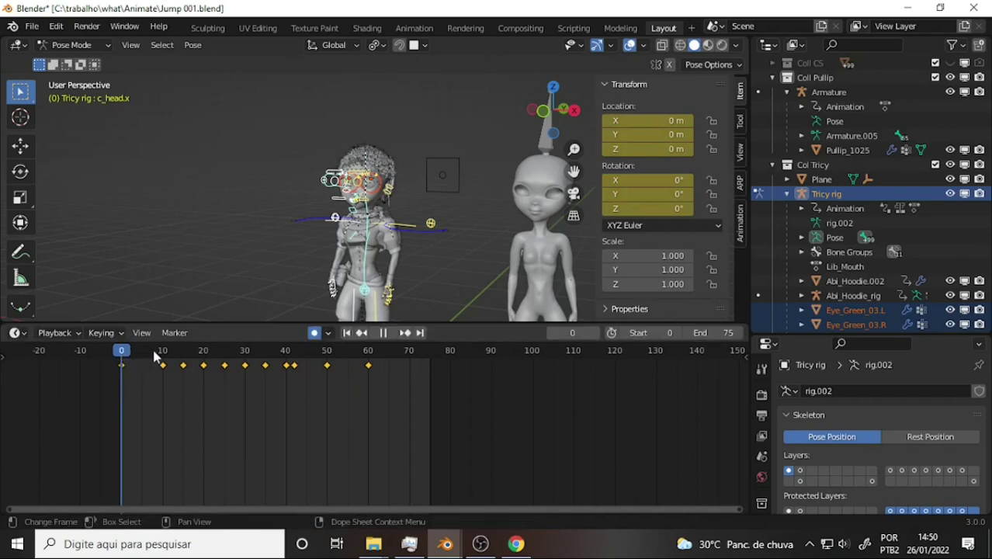
pyautogui.press('space')
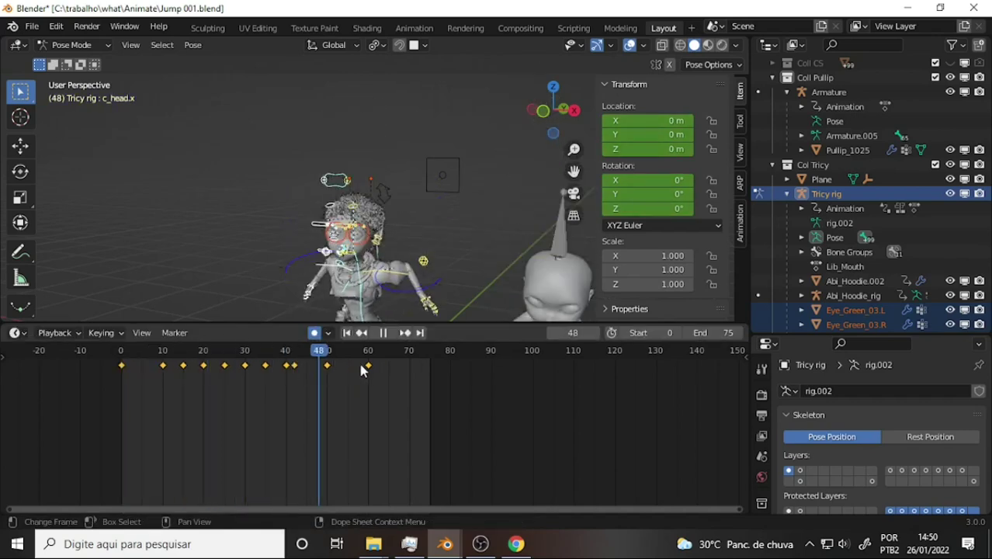
pyautogui.press('space')
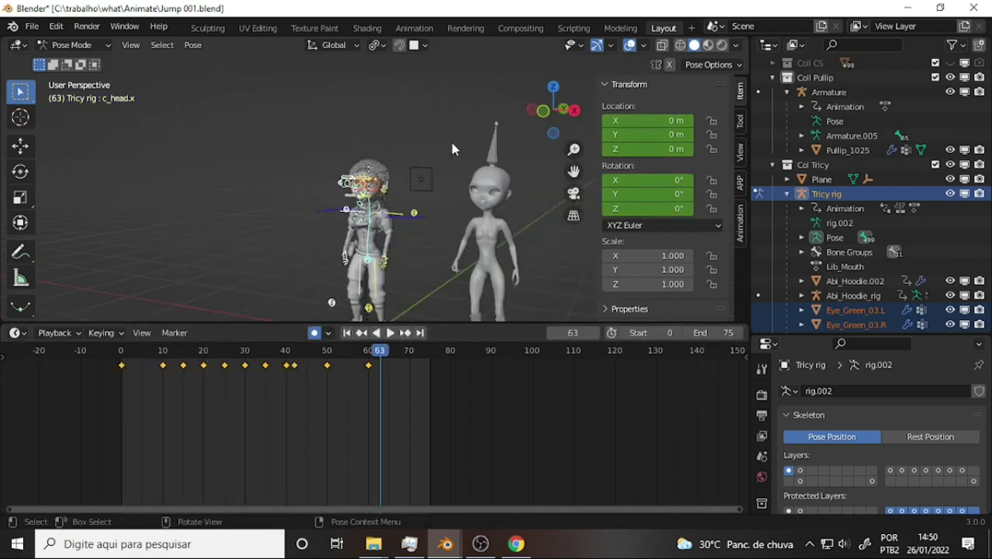
# Step: Replay the retimed jump from the start, stopping around frame 60, and orbit around both characters
pyautogui.scroll(3, 448, 136)
pyautogui.moveTo(574, 171); pyautogui.dragTo(448, 189)
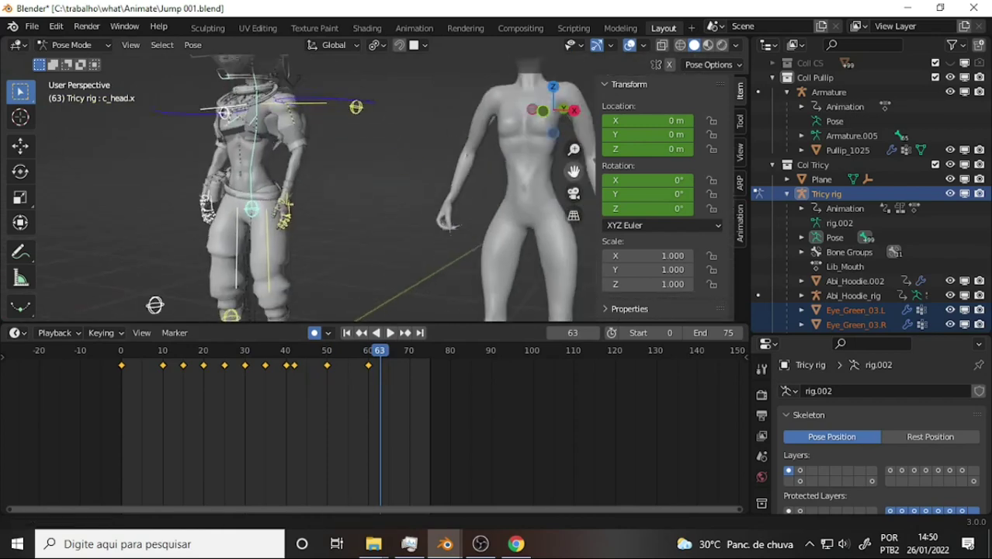
pyautogui.scroll(-1, 421, 208)
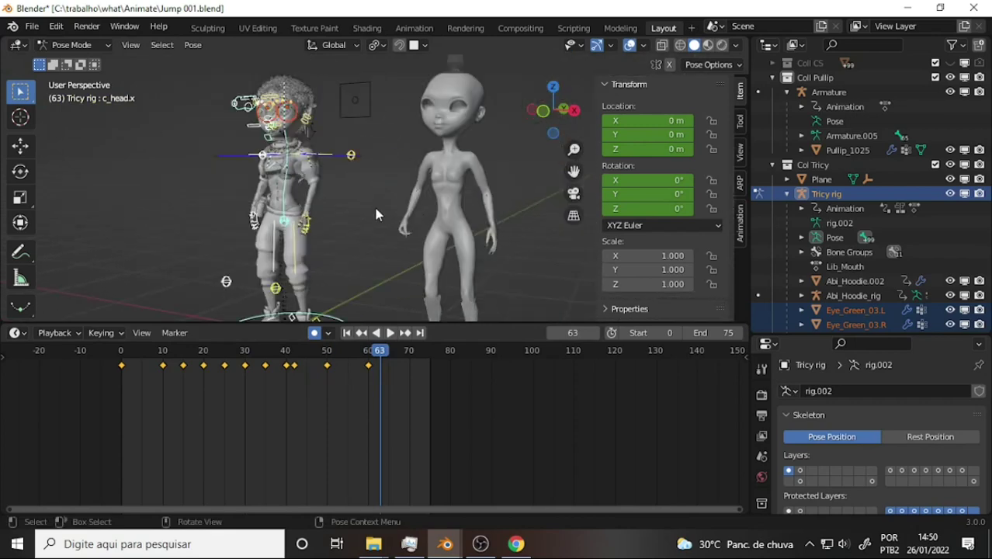
pyautogui.click(124, 367)
pyautogui.press('space')
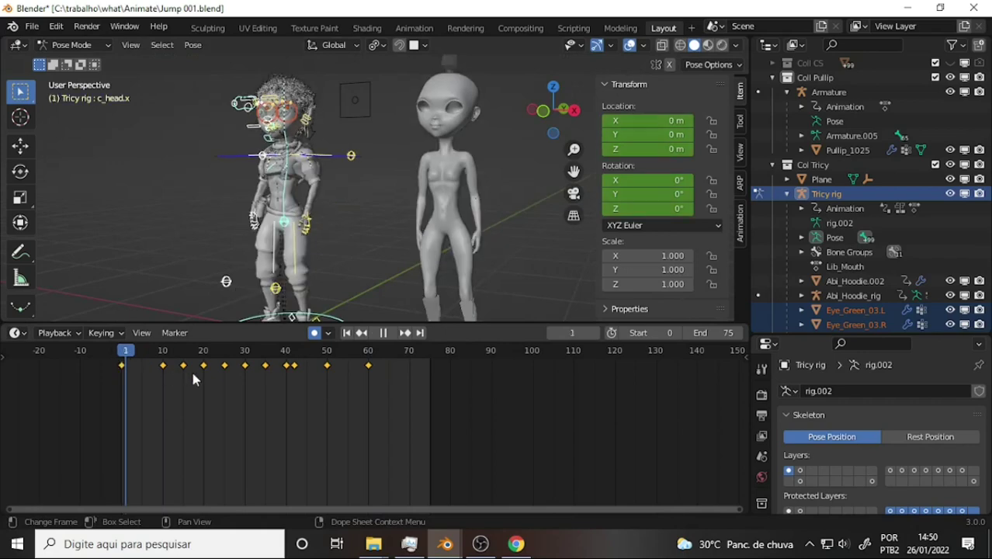
pyautogui.moveTo(353, 370); pyautogui.dragTo(365, 373)
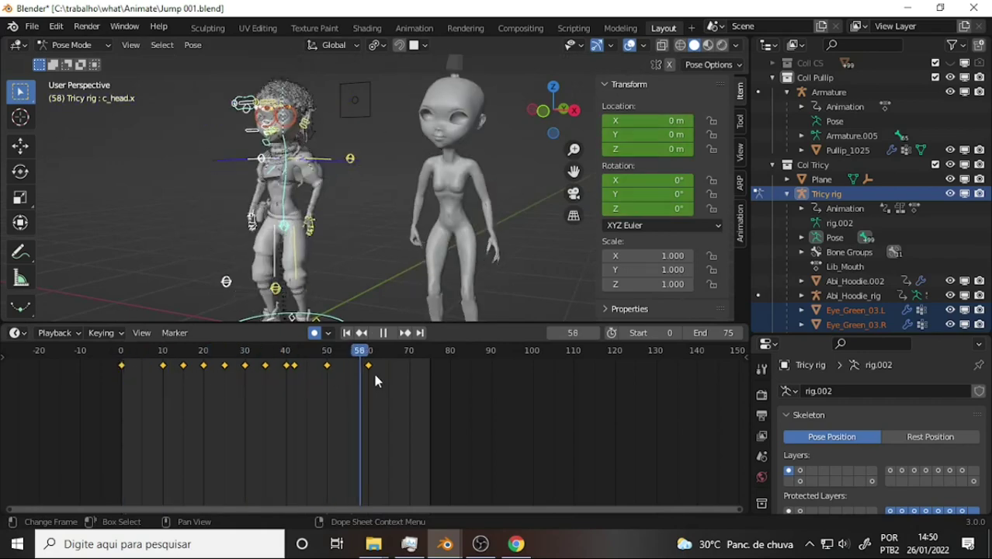
pyautogui.press('space')
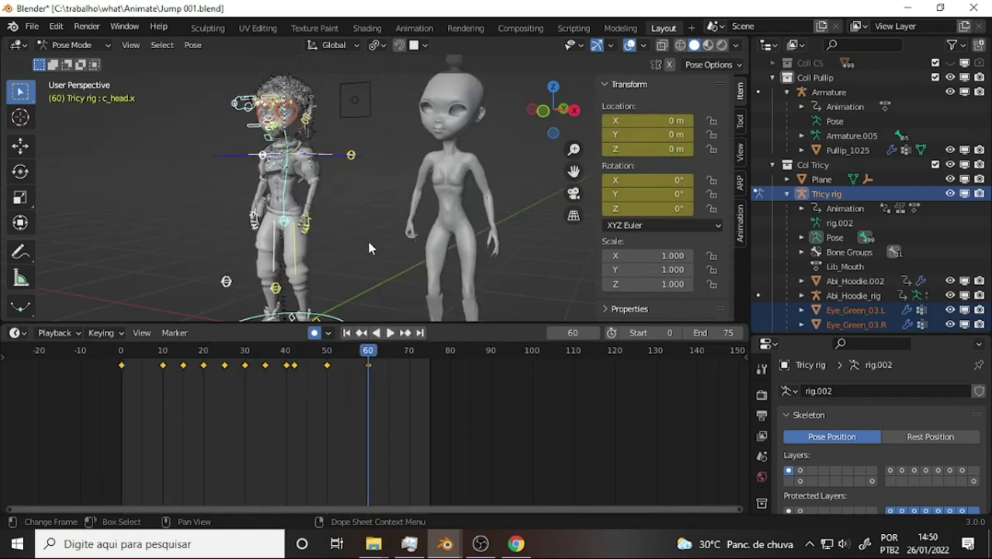
pyautogui.moveTo(359, 217)
pyautogui.mouseDown(button='middle')
pyautogui.moveTo(344, 211)
pyautogui.moveTo(398, 219)
pyautogui.moveTo(410, 186)
pyautogui.mouseUp(button='middle')
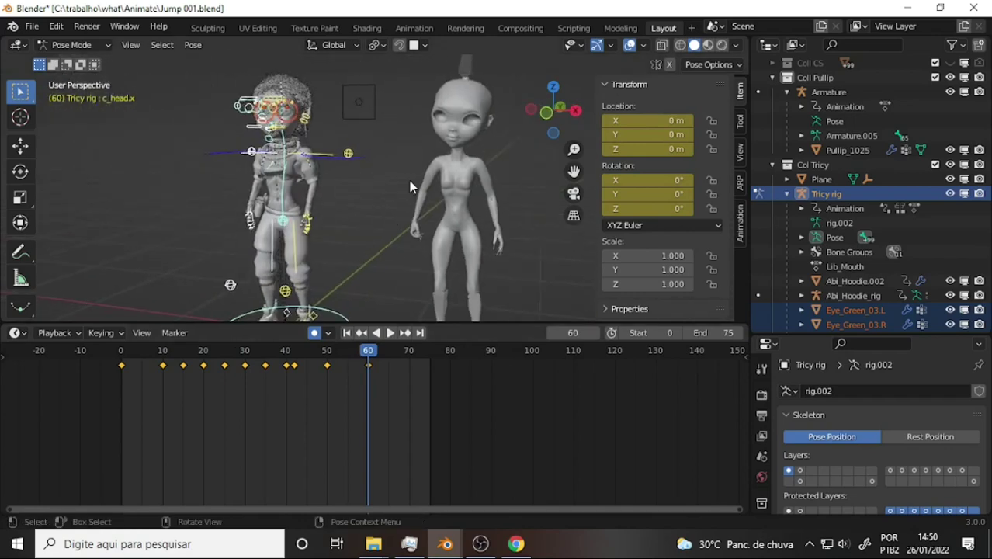
# Step: Play the jump backwards and forwards, stopping at frame 25
pyautogui.click(361, 118)
pyautogui.scroll(5, 375, 224)
pyautogui.scroll(-5, 375, 223)
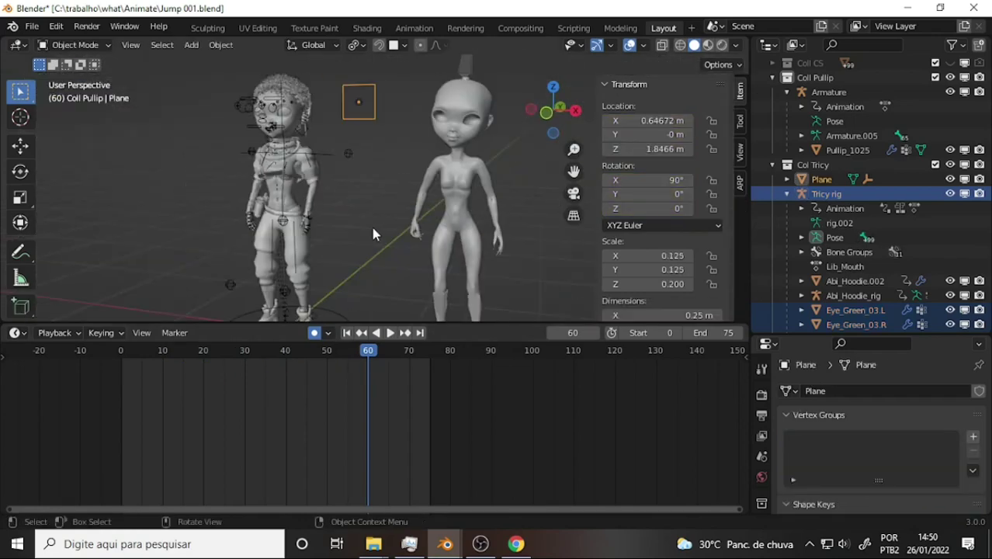
pyautogui.hotkey('ctrl', 'shift', 'space')
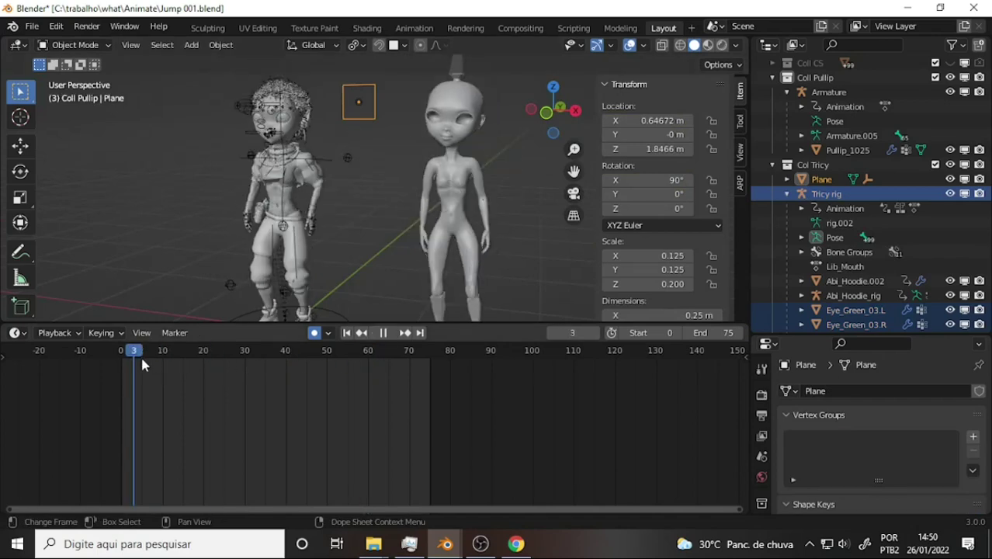
pyautogui.moveTo(142, 361)
pyautogui.mouseDown()
pyautogui.moveTo(264, 377)
pyautogui.moveTo(223, 382)
pyautogui.mouseUp()
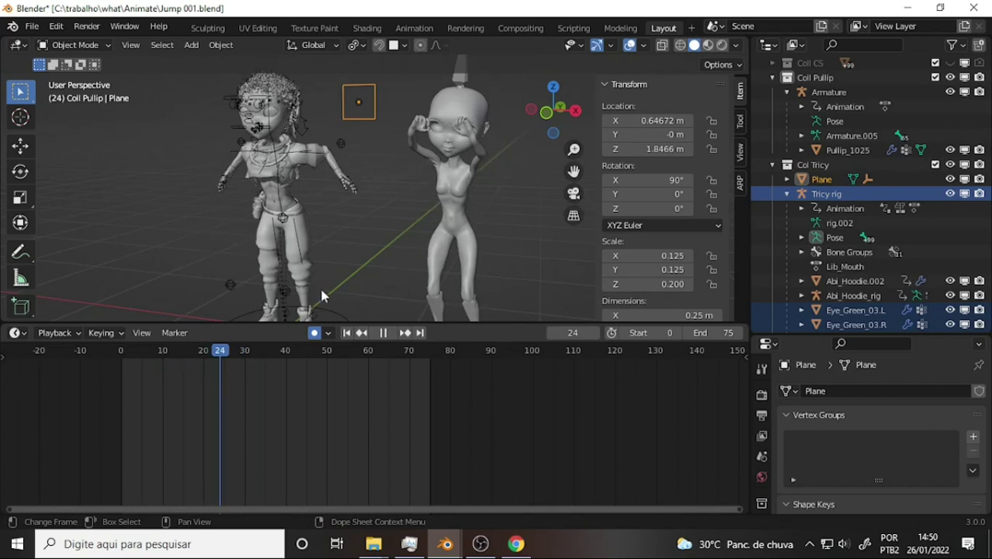
pyautogui.press('space')
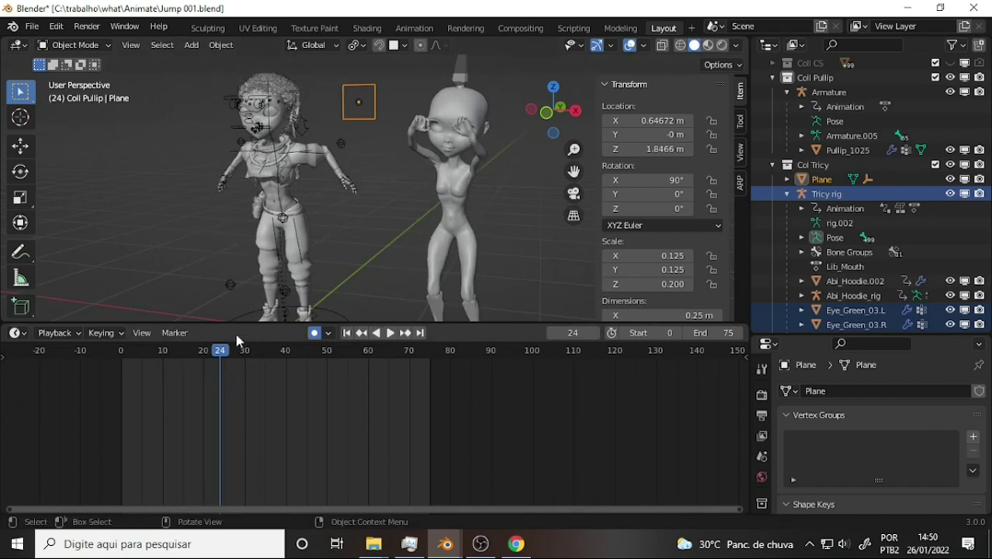
pyautogui.press('space')
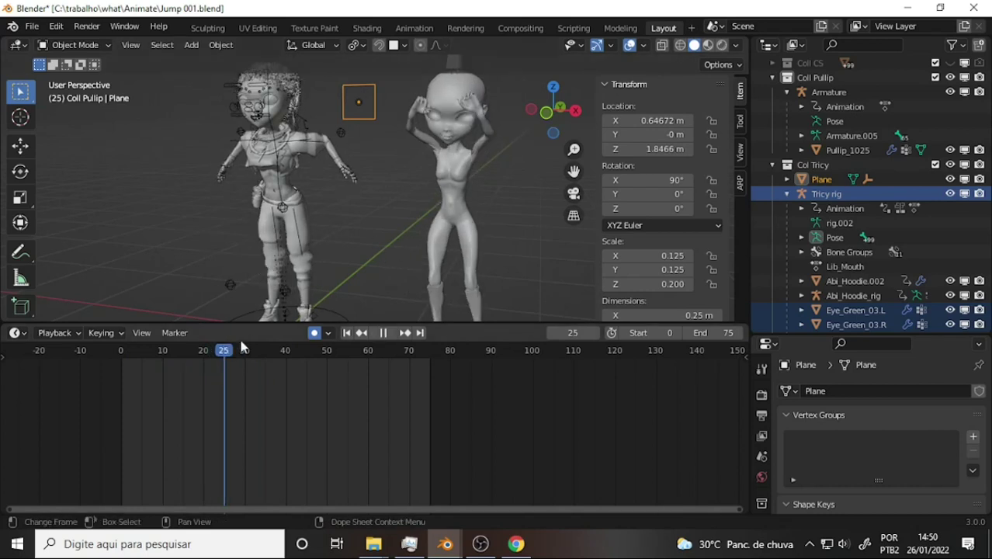
pyautogui.press('space')
# Step: Orbit, zoom and pan the viewport to frame the character's legs and feet
pyautogui.moveTo(411, 193); pyautogui.dragTo(392, 178, button='middle')
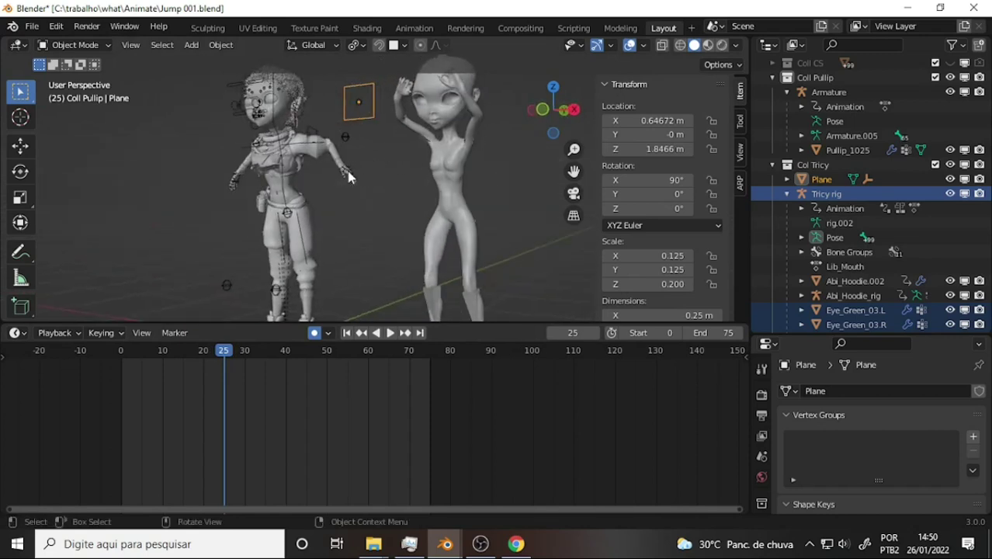
pyautogui.moveTo(391, 226); pyautogui.dragTo(385, 184, button='middle')
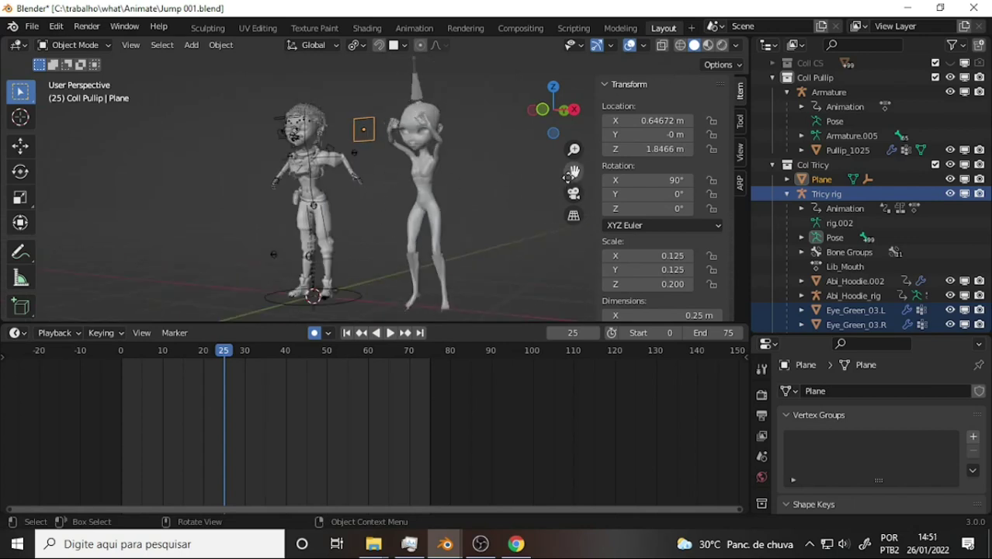
pyautogui.scroll(2, 486, 183)
pyautogui.scroll(2, 484, 182)
pyautogui.scroll(3, 481, 185)
pyautogui.scroll(-3, 480, 180)
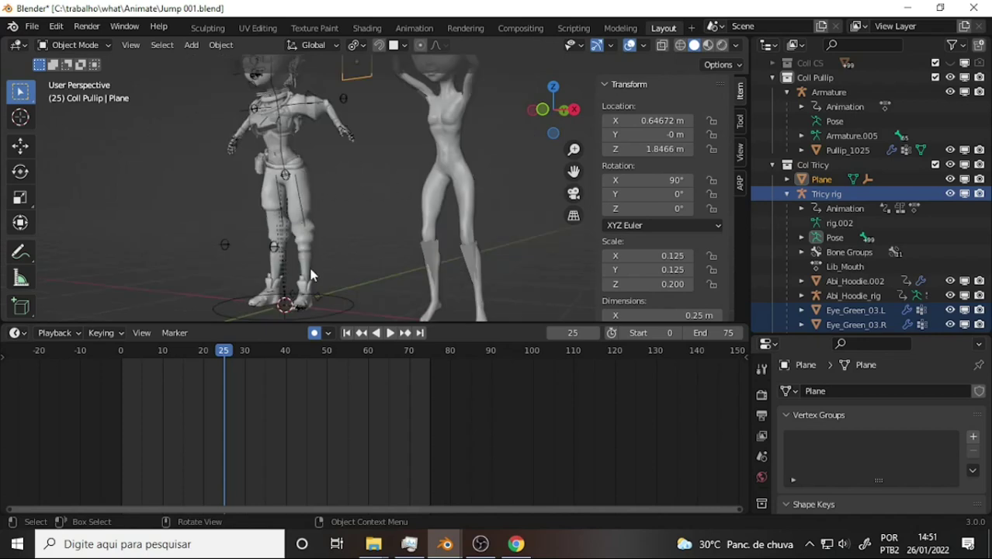
pyautogui.moveTo(573, 171); pyautogui.dragTo(322, 221)
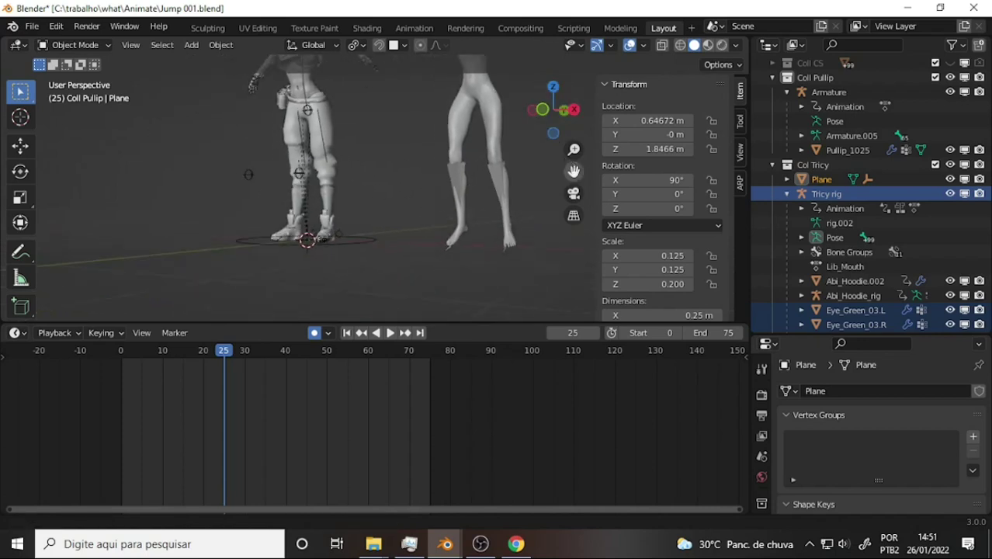
pyautogui.scroll(2, 322, 221)
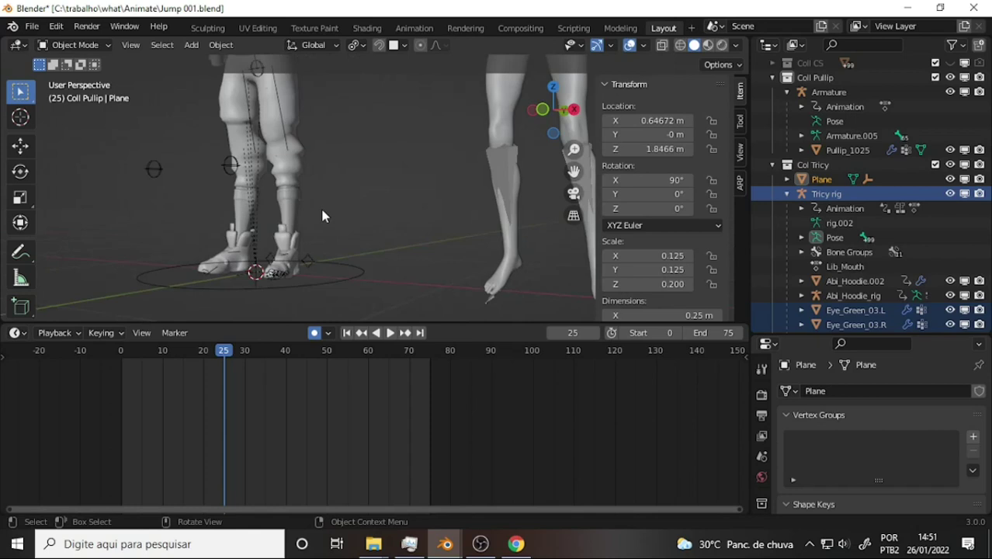
# Step: Select c_foot_ik.r, lower it along Z and tilt it forward around X
pyautogui.click(285, 264)
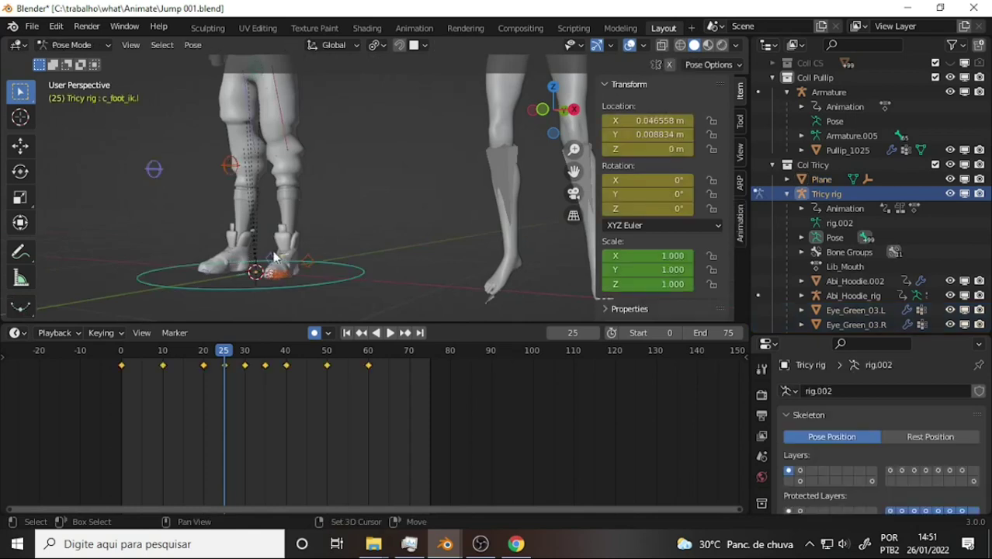
pyautogui.click(277, 256)
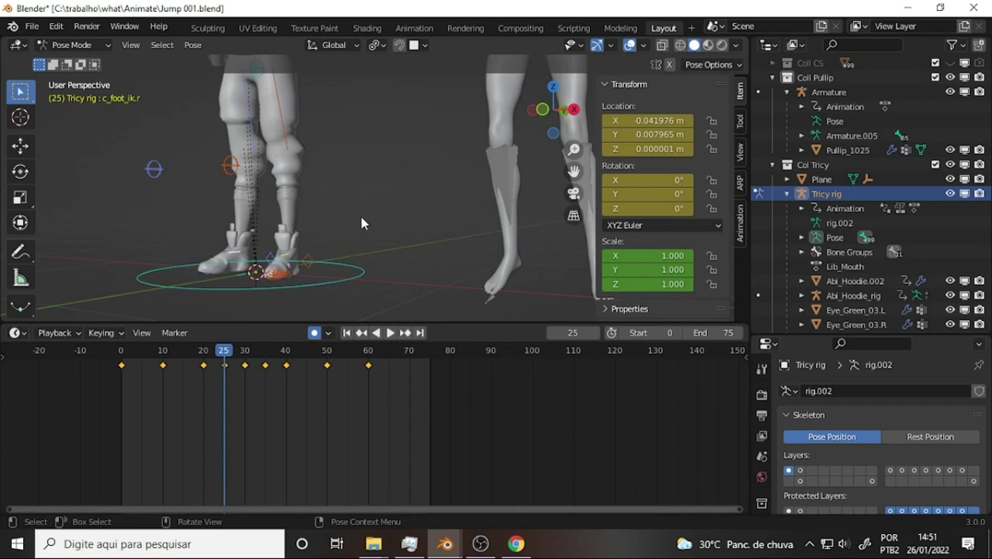
pyautogui.press('g')
pyautogui.press('z')
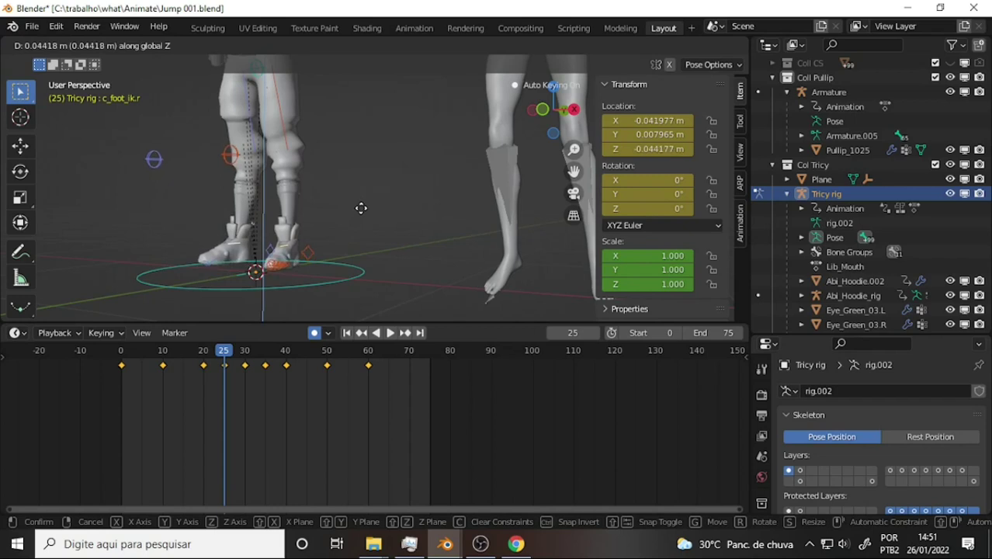
pyautogui.click(360, 206)
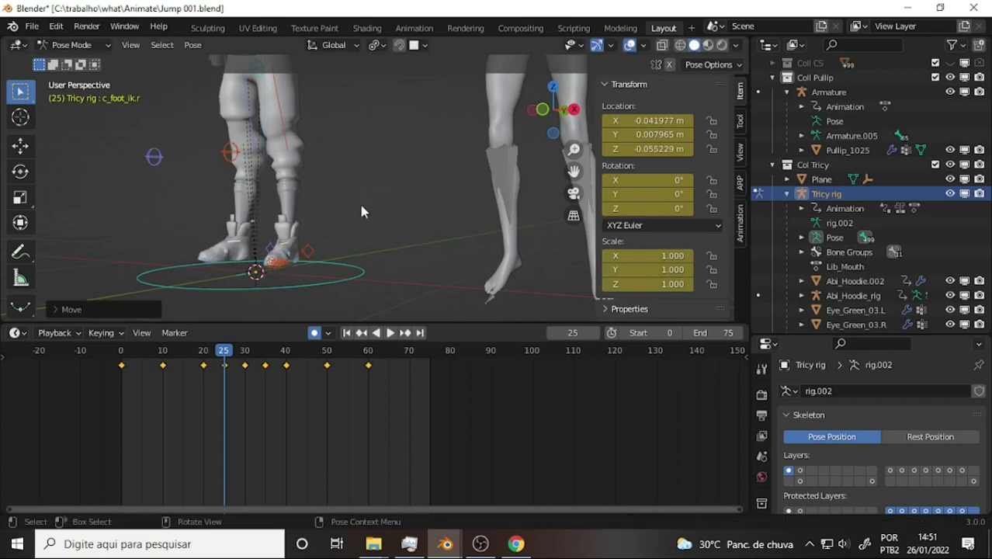
pyautogui.press('g')
pyautogui.rightClick(358, 209)
pyautogui.press('r')
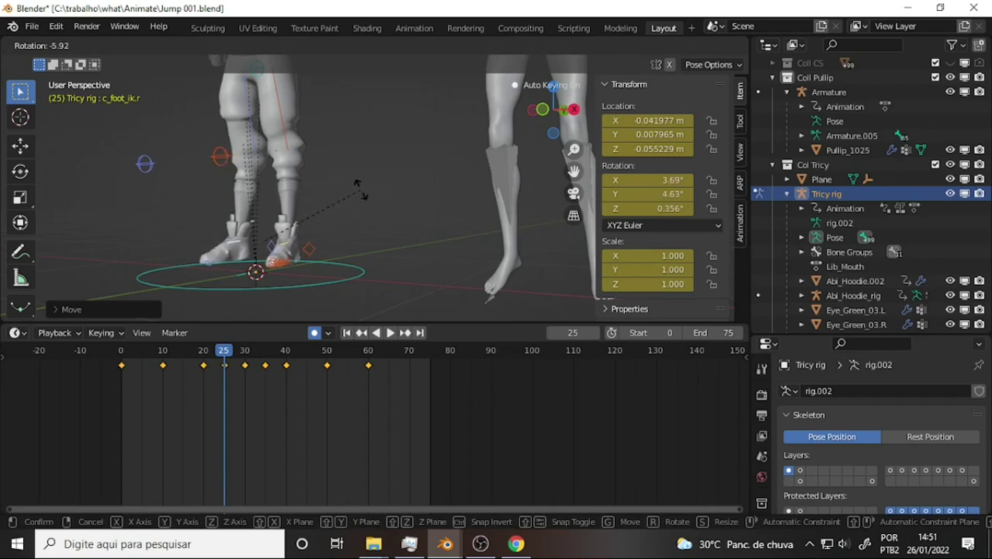
pyautogui.press('x')
pyautogui.click(357, 180)
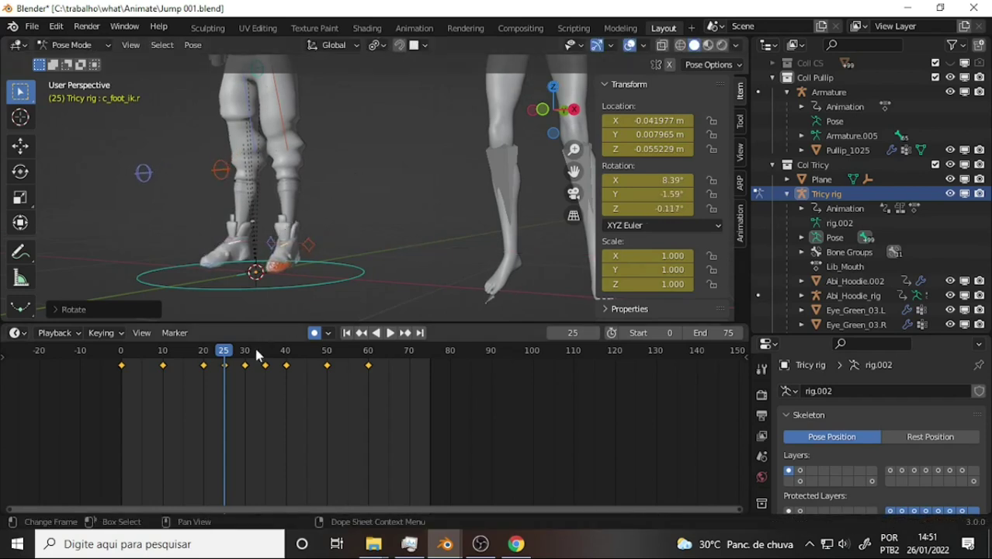
# Step: Compare the foot pose across frames 21–24 and keyframe the rig at frame 24
pyautogui.click(215, 350)
pyautogui.press('space')
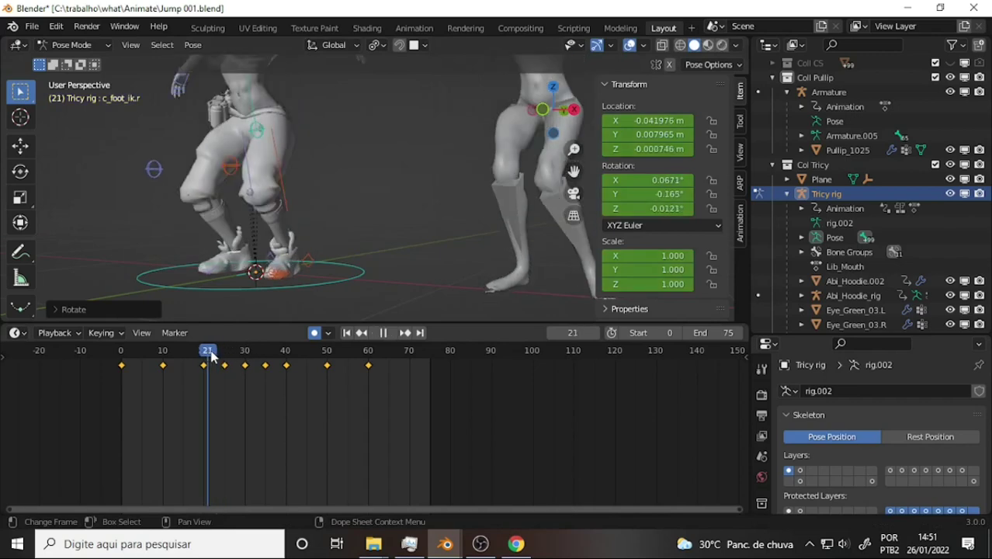
pyautogui.moveTo(230, 365); pyautogui.dragTo(215, 371)
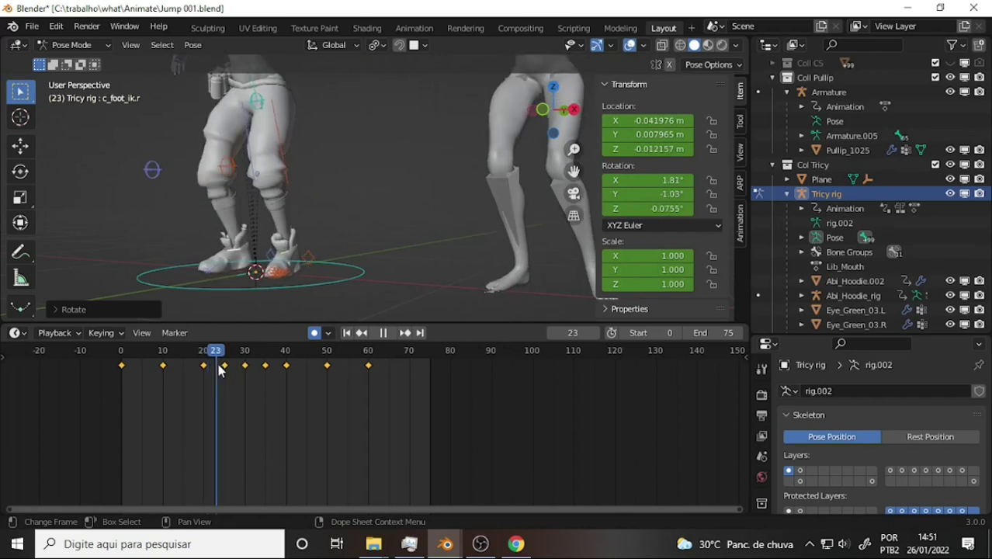
pyautogui.moveTo(219, 371); pyautogui.dragTo(228, 373)
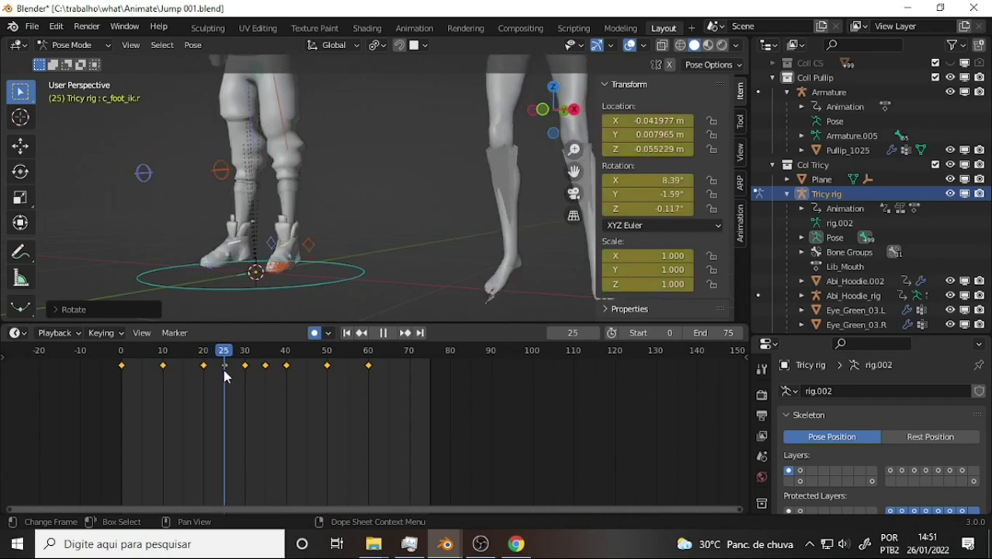
pyautogui.moveTo(223, 378); pyautogui.dragTo(224, 381)
pyautogui.moveTo(223, 374)
pyautogui.mouseDown()
pyautogui.moveTo(214, 382)
pyautogui.moveTo(224, 384)
pyautogui.mouseUp()
pyautogui.click(208, 377)
pyautogui.click(220, 380)
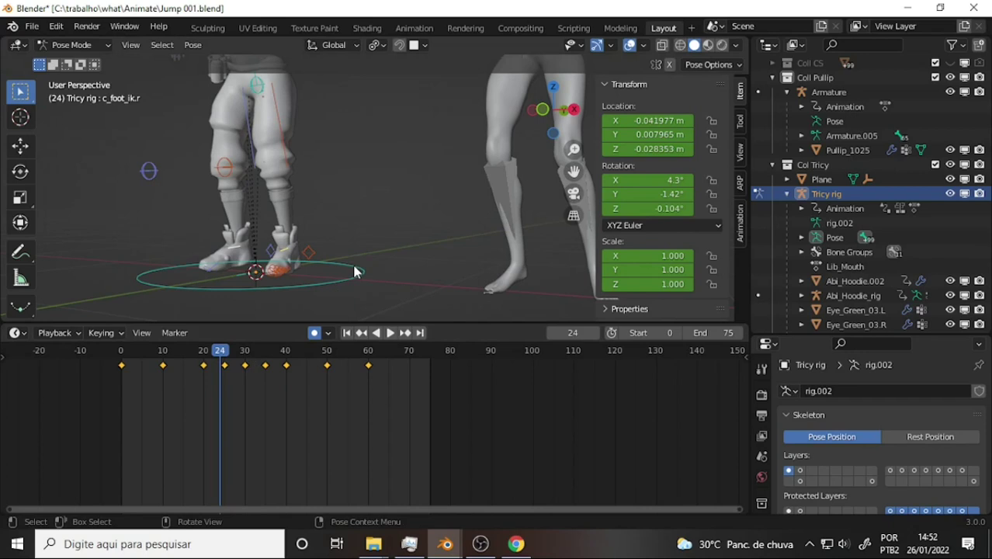
pyautogui.press('a')
# Step: Play from frame 21 and review the landing from the side through frames 20–28
pyautogui.moveTo(225, 358); pyautogui.dragTo(208, 358)
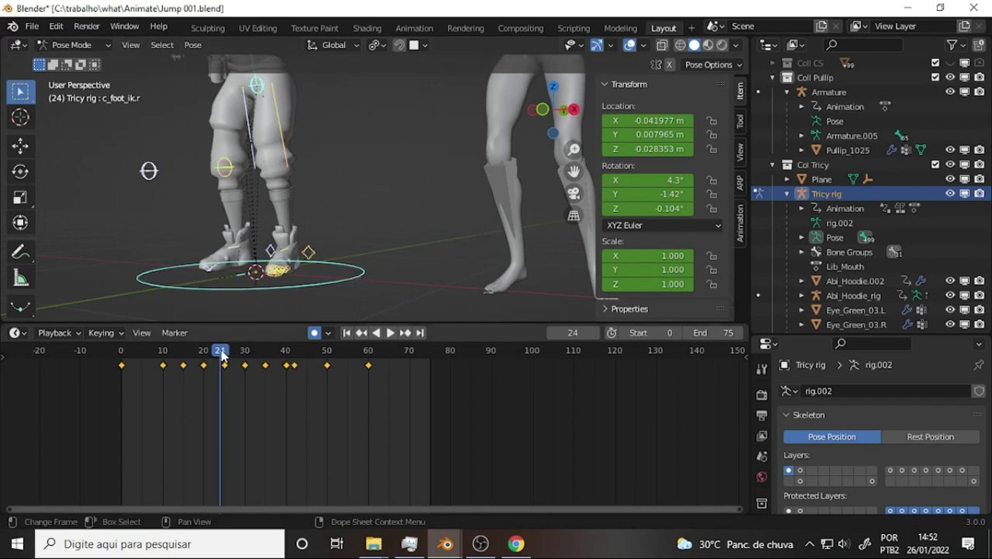
pyautogui.press('space')
pyautogui.press('space')
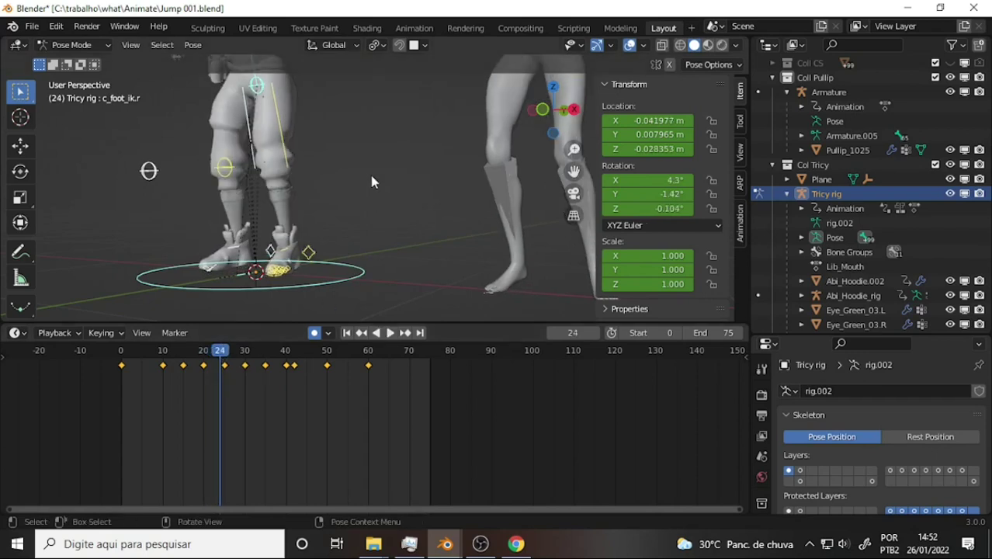
pyautogui.moveTo(372, 181)
pyautogui.mouseDown(button='middle')
pyautogui.moveTo(343, 170)
pyautogui.moveTo(425, 170)
pyautogui.moveTo(390, 183)
pyautogui.mouseUp(button='middle')
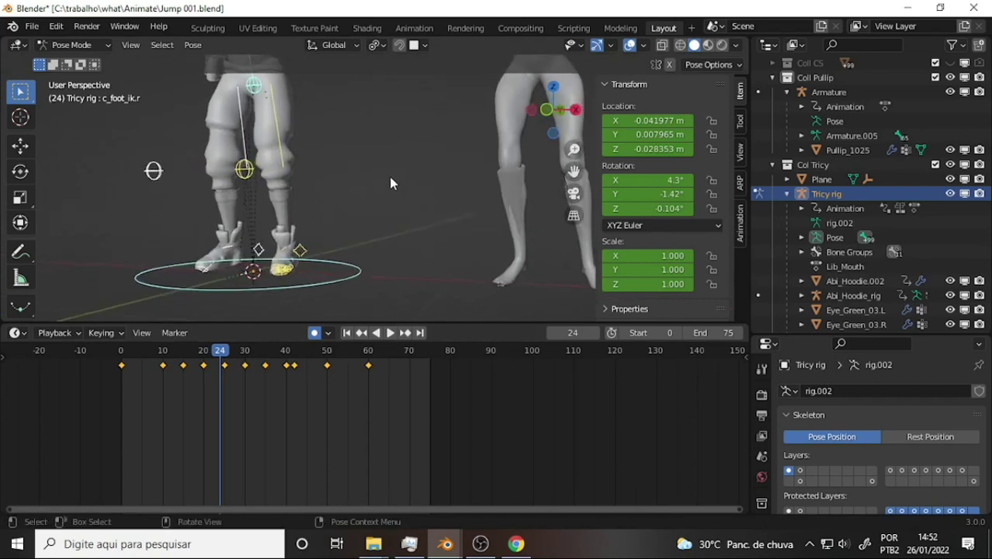
pyautogui.press('space')
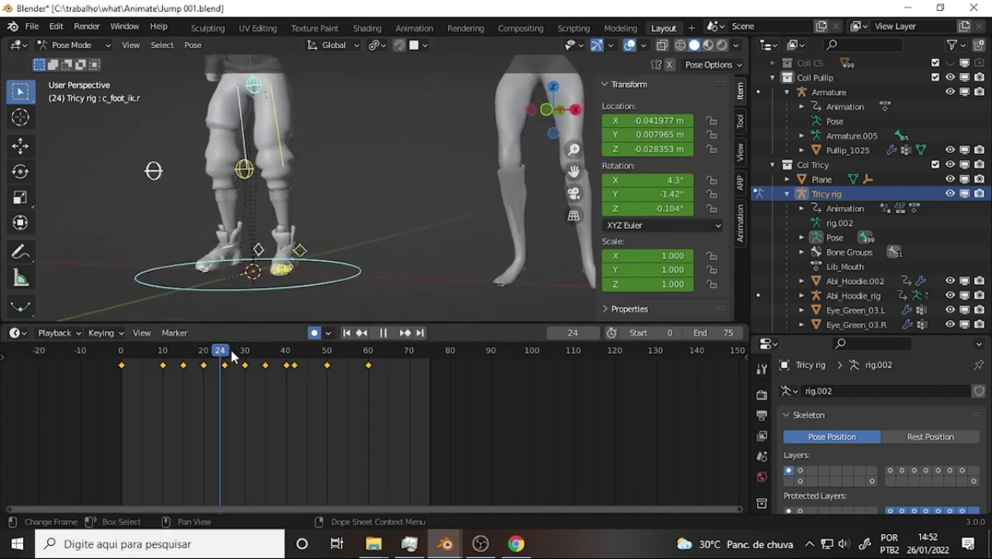
pyautogui.moveTo(232, 356)
pyautogui.mouseDown()
pyautogui.moveTo(190, 365)
pyautogui.moveTo(230, 377)
pyautogui.mouseUp()
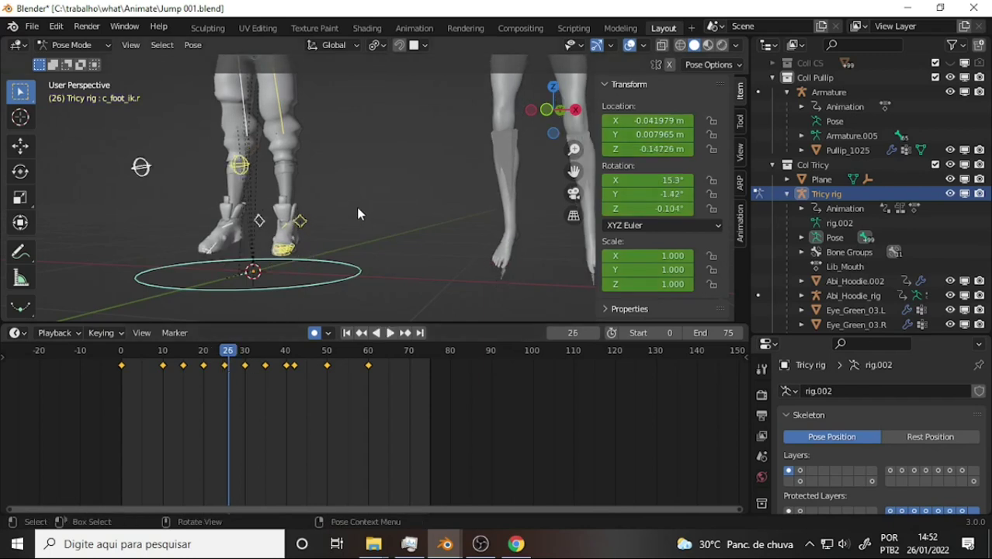
# Step: Rotate c_foot_ik.r further forward on its X axis and check the pose at frame 22
pyautogui.press('r')
pyautogui.press('x')
pyautogui.press('x')
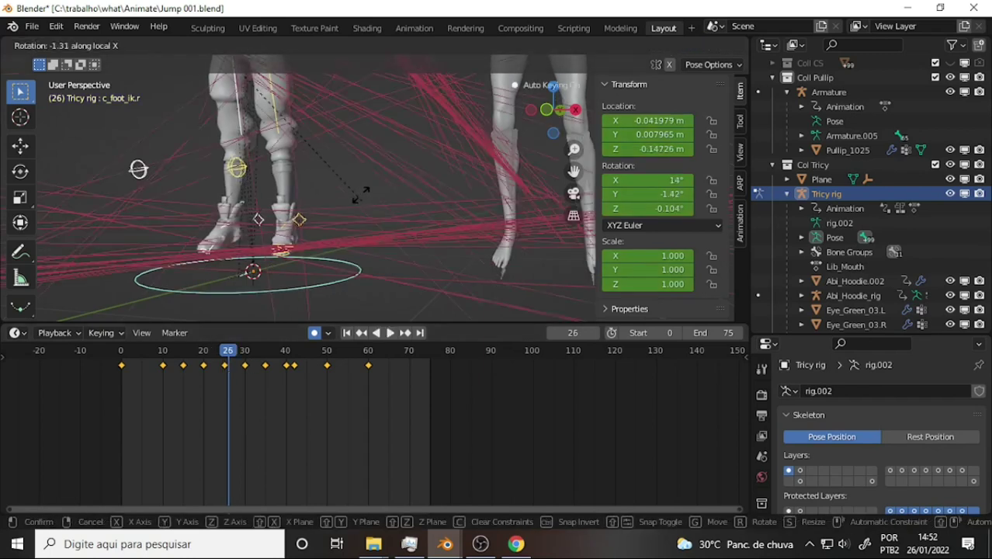
pyautogui.press('Escape')
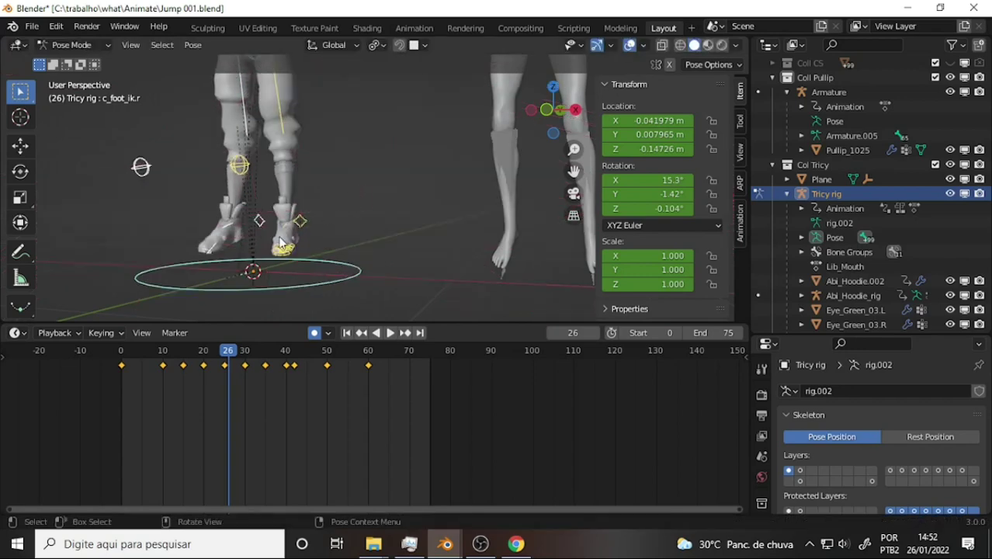
pyautogui.click(237, 235)
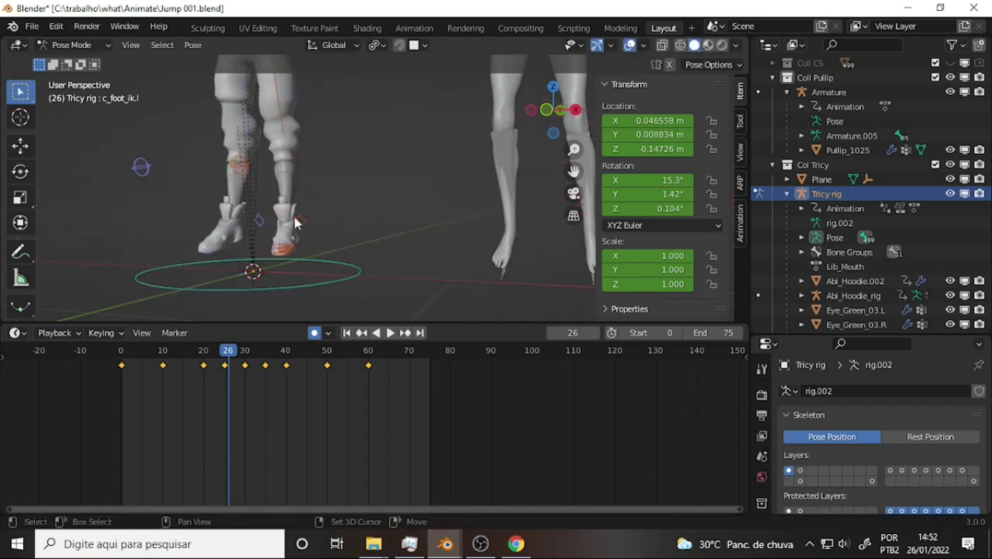
pyautogui.click(236, 230)
pyautogui.press('r')
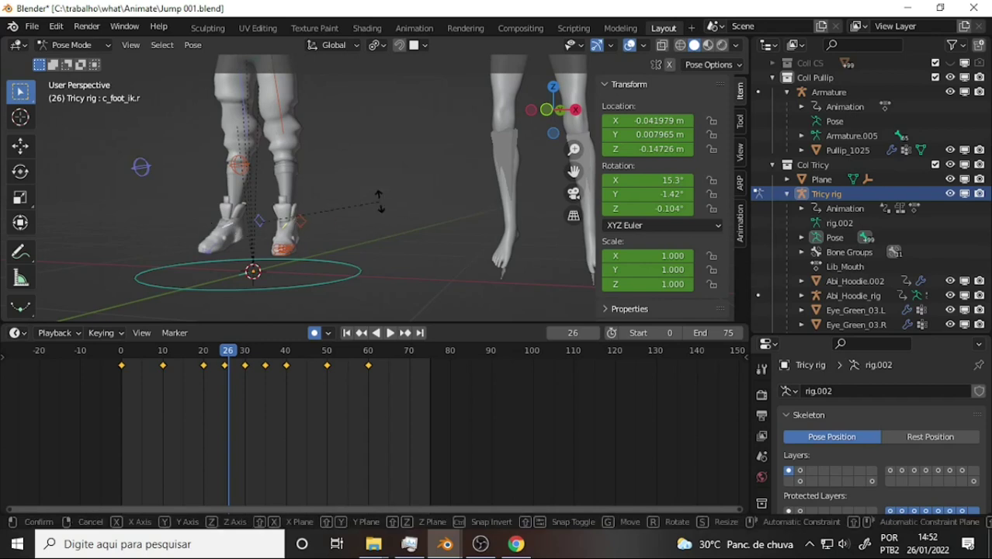
pyautogui.press('x')
pyautogui.press('x')
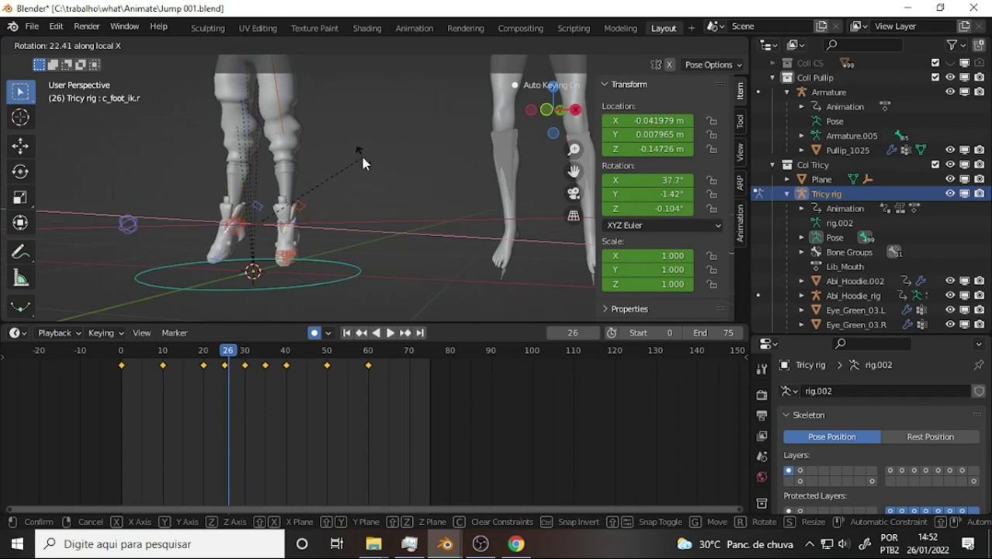
pyautogui.click(362, 157)
pyautogui.moveTo(230, 353)
pyautogui.mouseDown()
pyautogui.moveTo(215, 356)
pyautogui.moveTo(308, 378)
pyautogui.moveTo(227, 371)
pyautogui.moveTo(261, 373)
pyautogui.moveTo(294, 394)
pyautogui.moveTo(257, 395)
pyautogui.moveTo(189, 370)
pyautogui.moveTo(221, 384)
pyautogui.mouseUp()
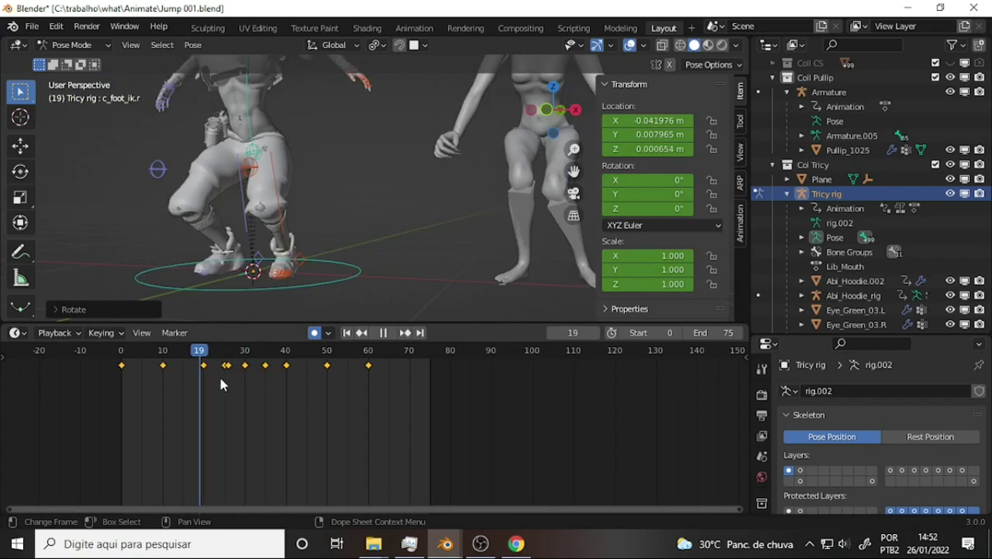
# Step: Replay the jump from the start with c_foot_ik.r keyed, stopping at frame 10
pyautogui.click(481, 545)
pyautogui.click(481, 545)
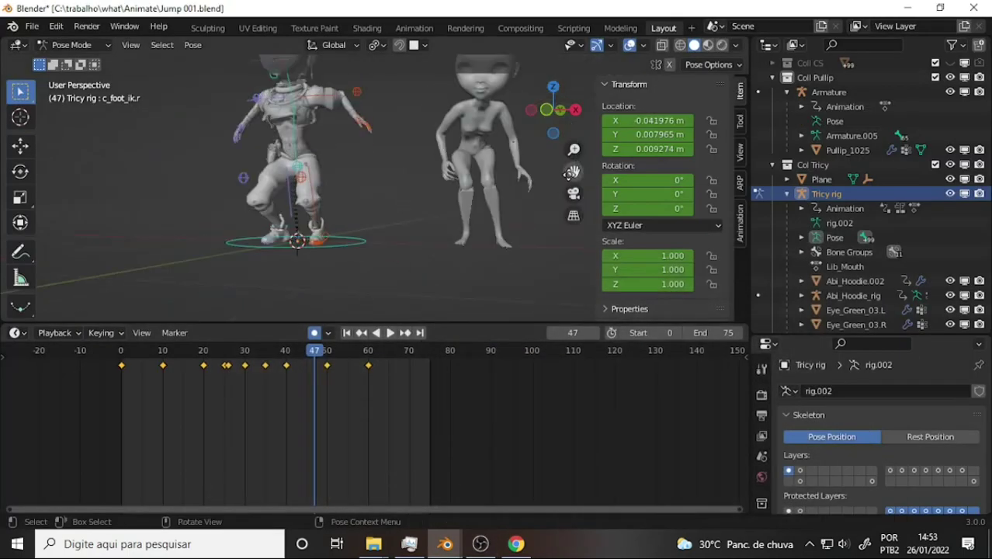
pyautogui.moveTo(574, 171); pyautogui.dragTo(570, 203)
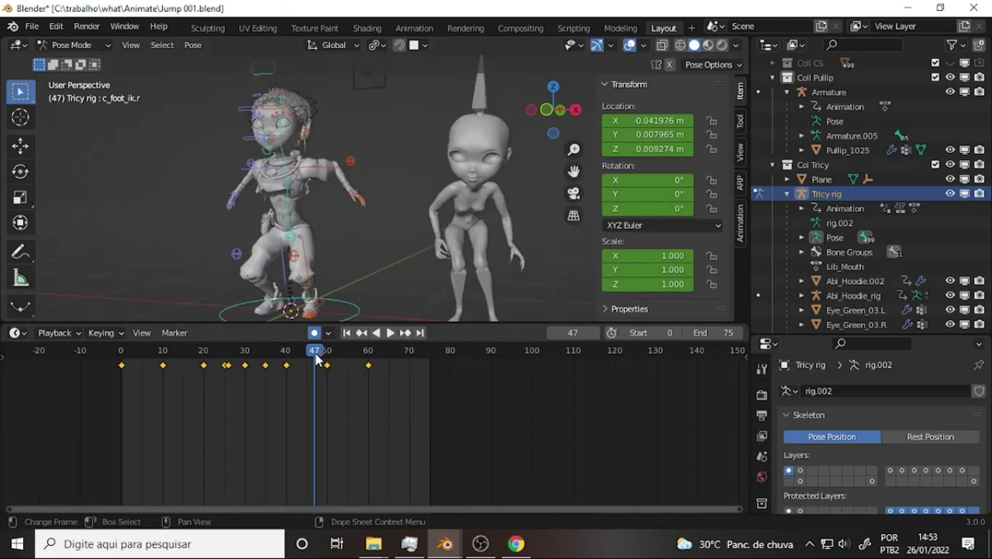
pyautogui.moveTo(321, 354); pyautogui.dragTo(119, 358)
pyautogui.press('space')
pyautogui.press('space')
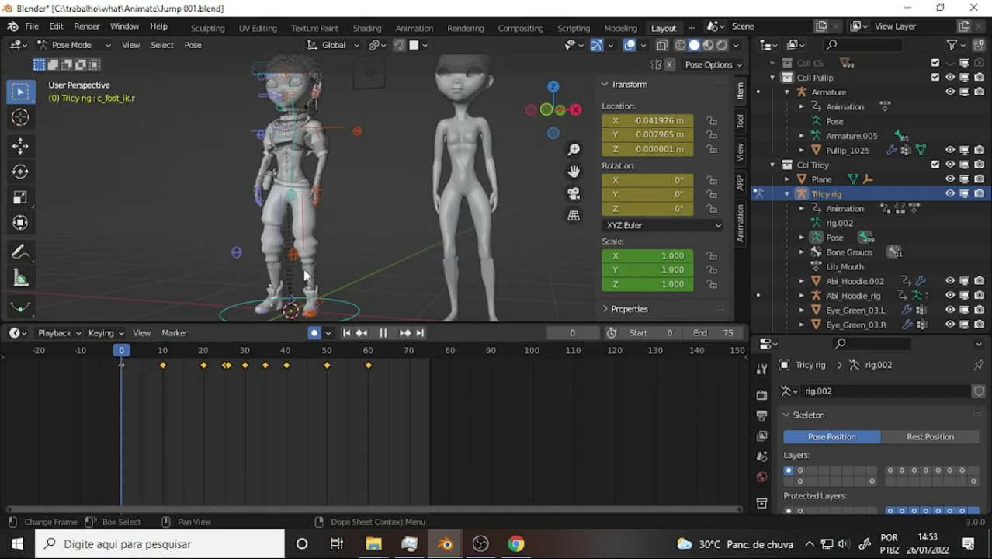
pyautogui.moveTo(574, 171)
pyautogui.mouseDown()
pyautogui.moveTo(574, 202)
pyautogui.moveTo(582, 201)
pyautogui.mouseUp()
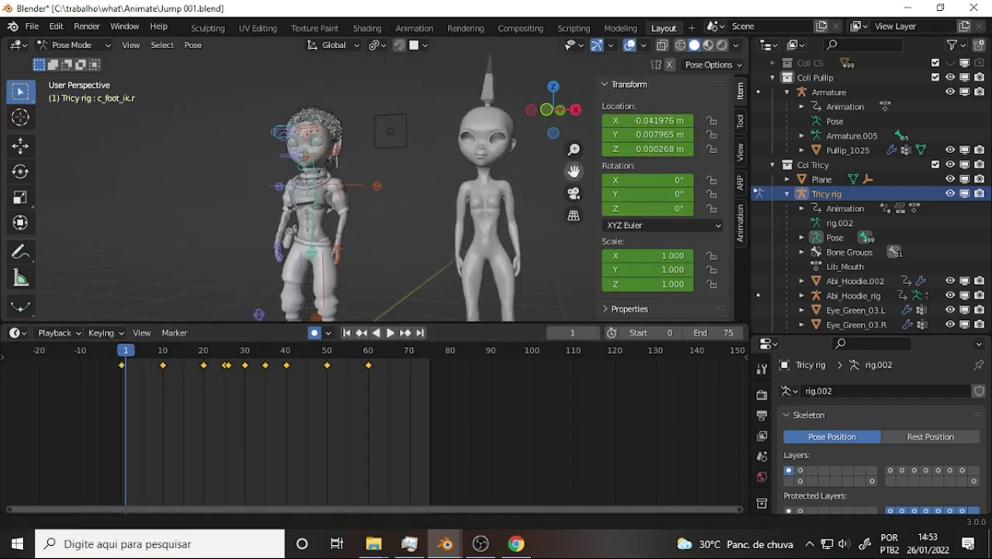
pyautogui.press('space')
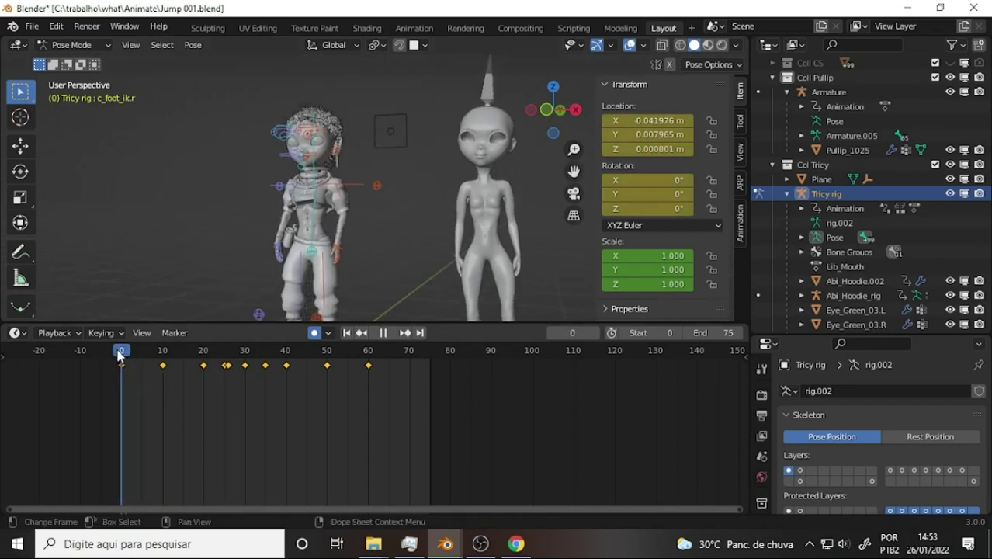
pyautogui.moveTo(121, 355); pyautogui.dragTo(153, 361)
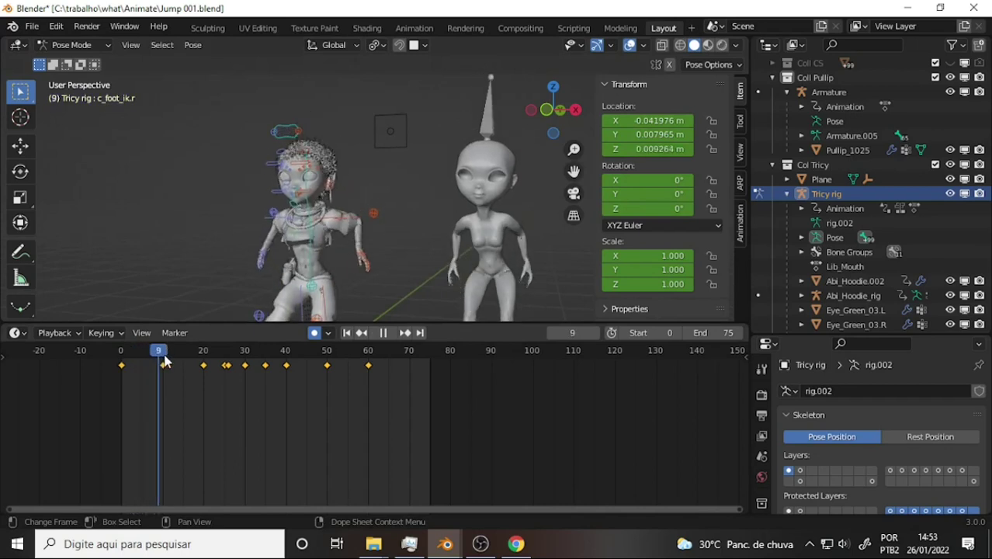
pyautogui.press('space')
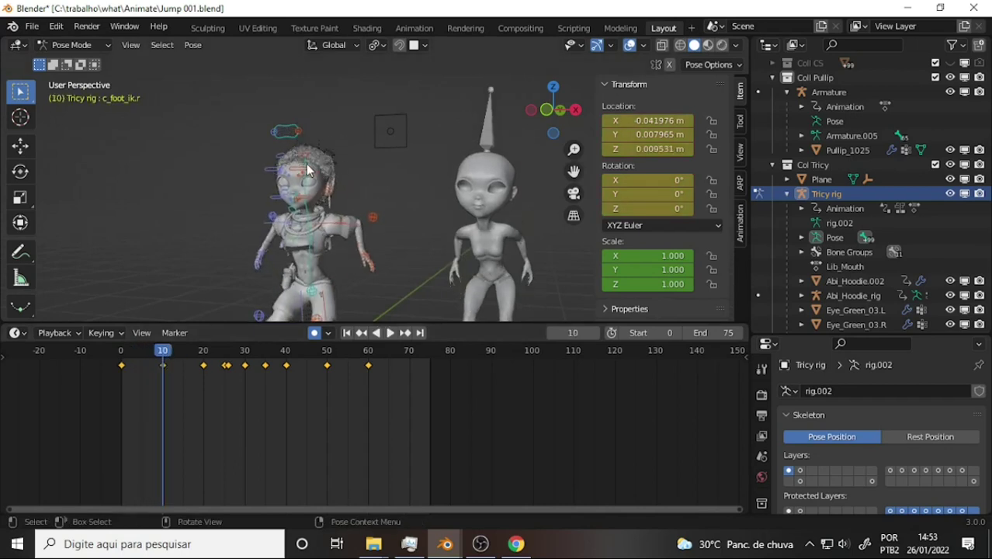
# Step: Select c_head.x and key the head tilted 6.6° on X at frame 10
pyautogui.click(372, 155)
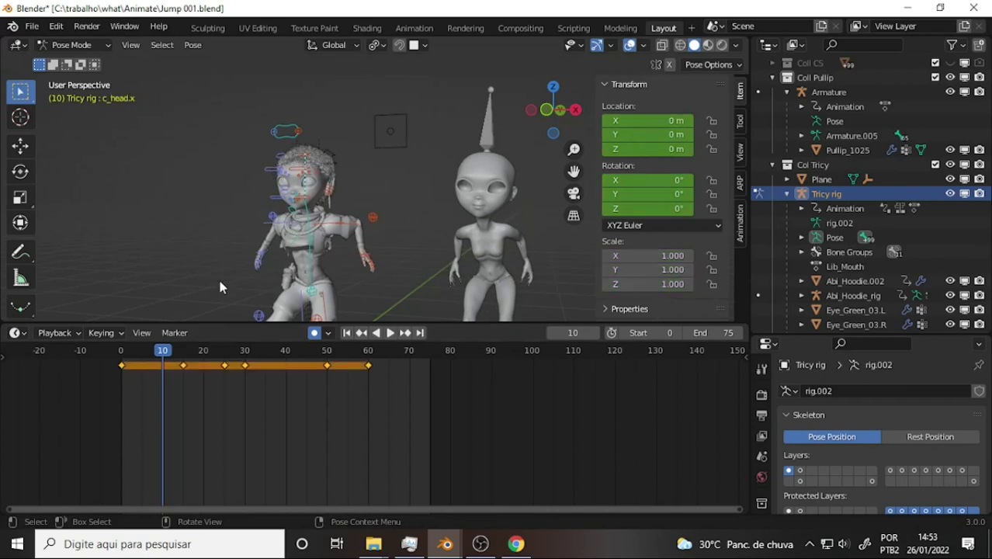
pyautogui.press('space')
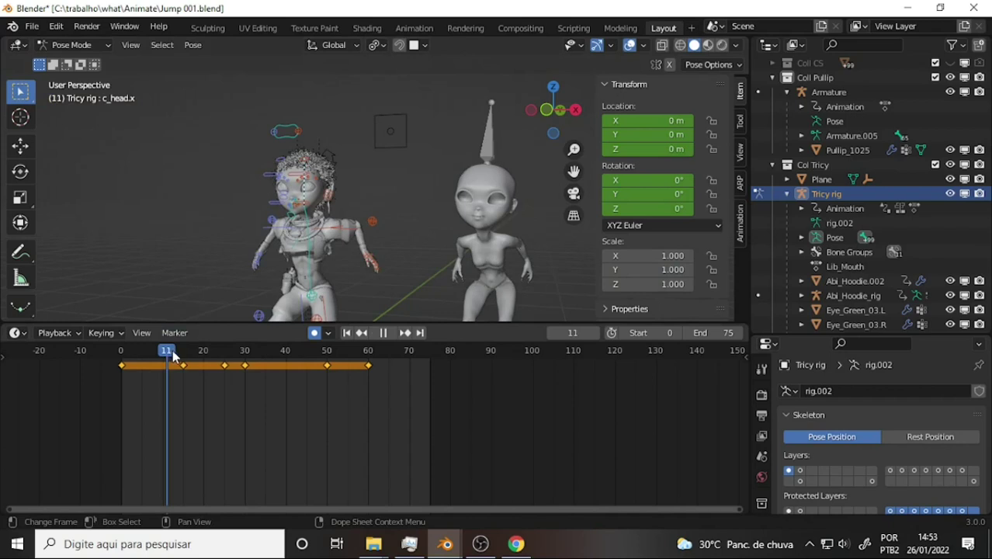
pyautogui.moveTo(165, 350); pyautogui.dragTo(161, 350)
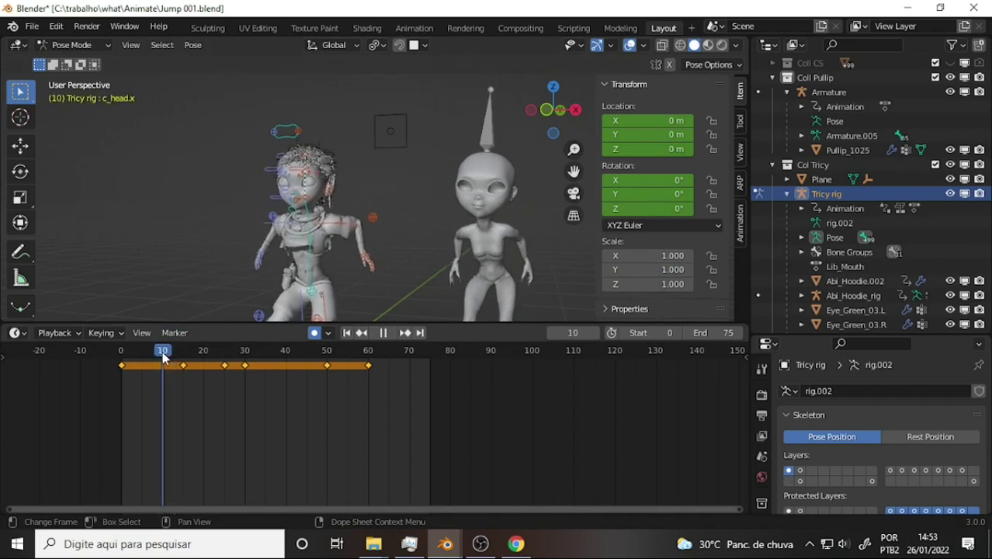
pyautogui.press('space')
pyautogui.press('r')
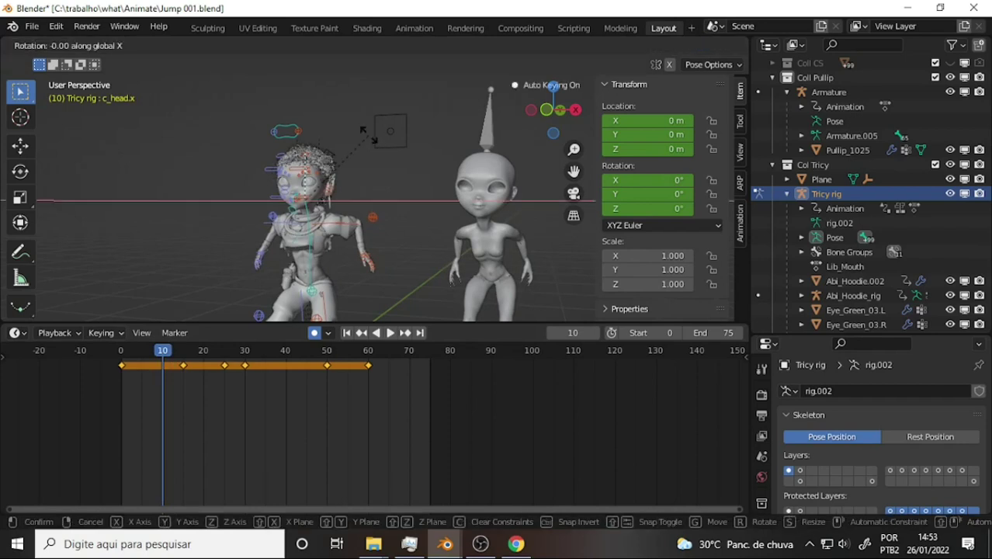
pyautogui.press('x')
pyautogui.press('x')
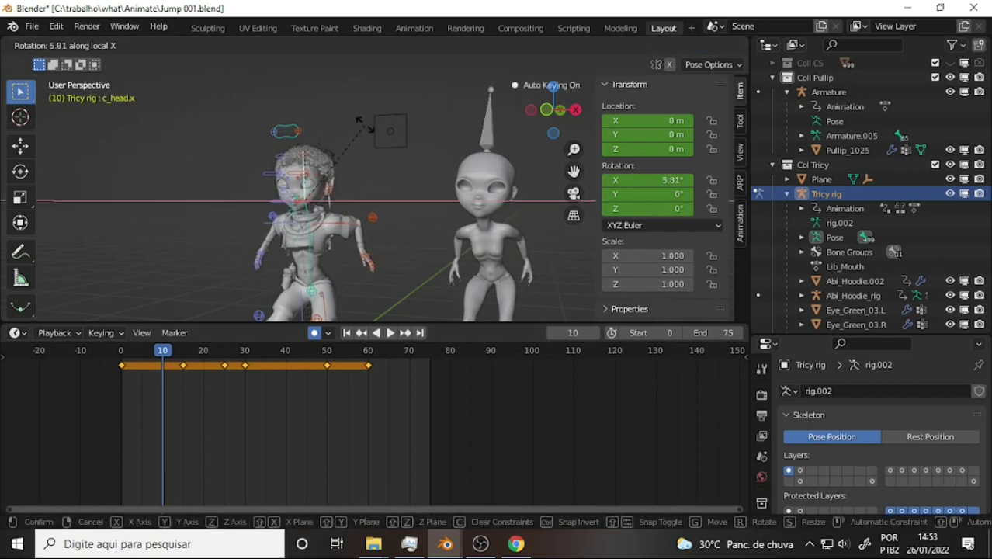
pyautogui.click(363, 120)
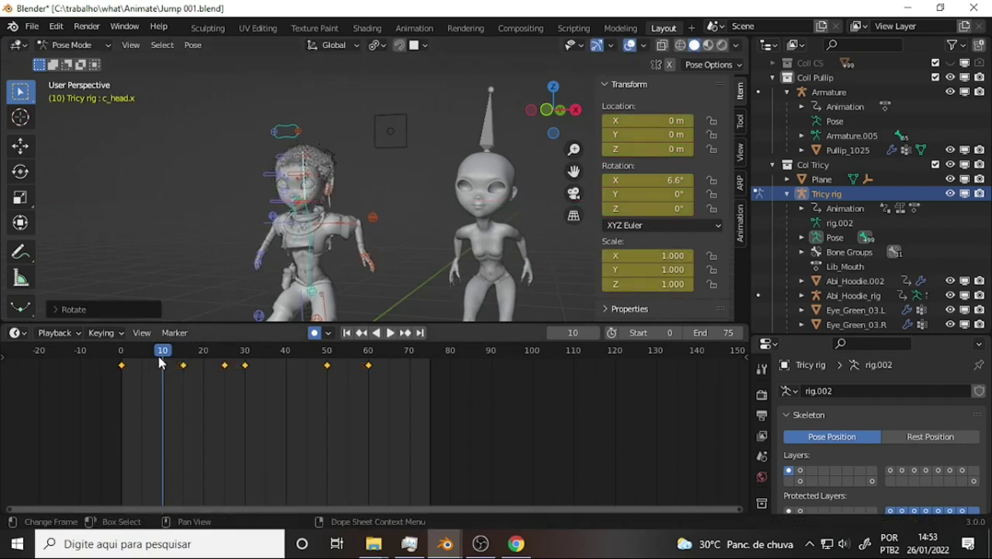
# Step: Key the head tilted -14.8° on X at frame 15, then scrub through the jump
pyautogui.press('space')
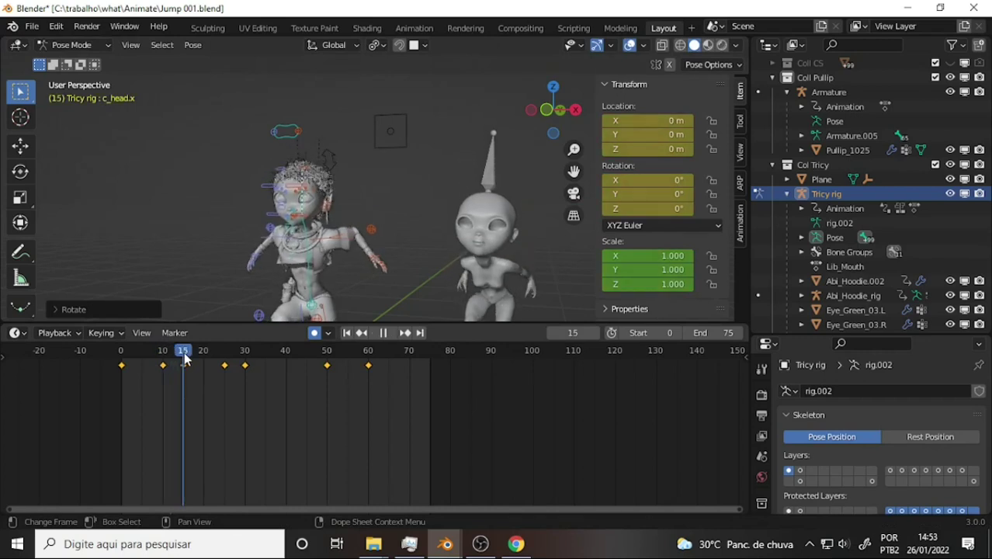
pyautogui.press('space')
pyautogui.press('r')
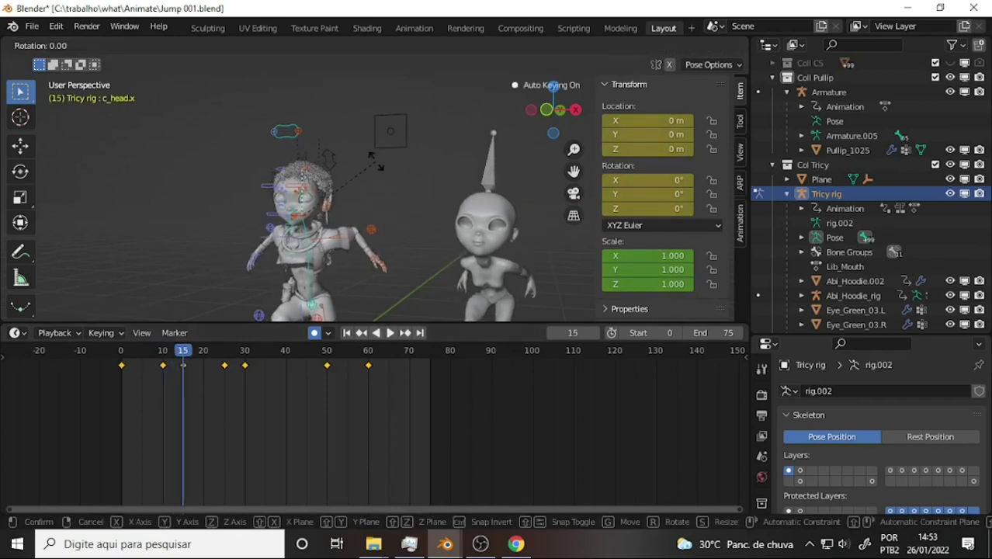
pyautogui.press('x')
pyautogui.press('x')
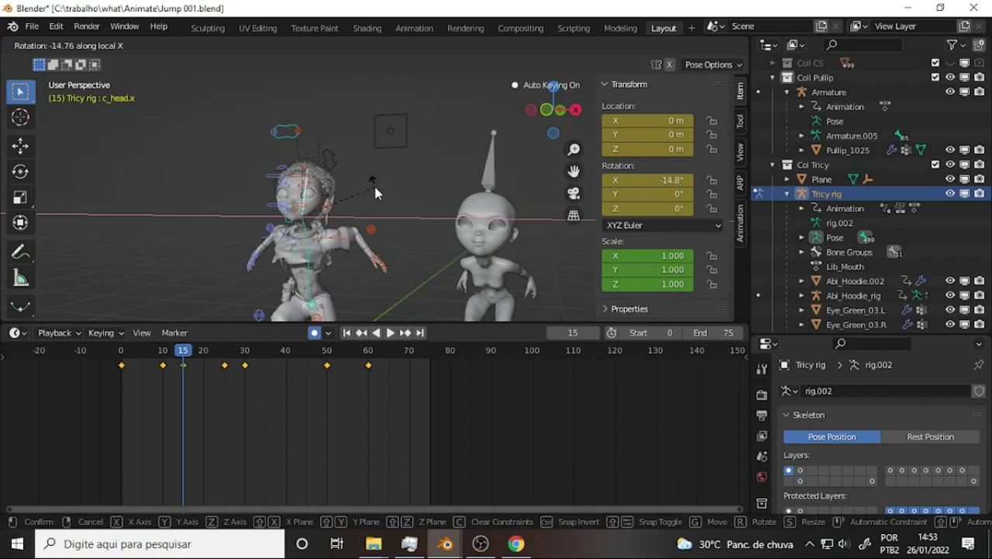
pyautogui.click(374, 187)
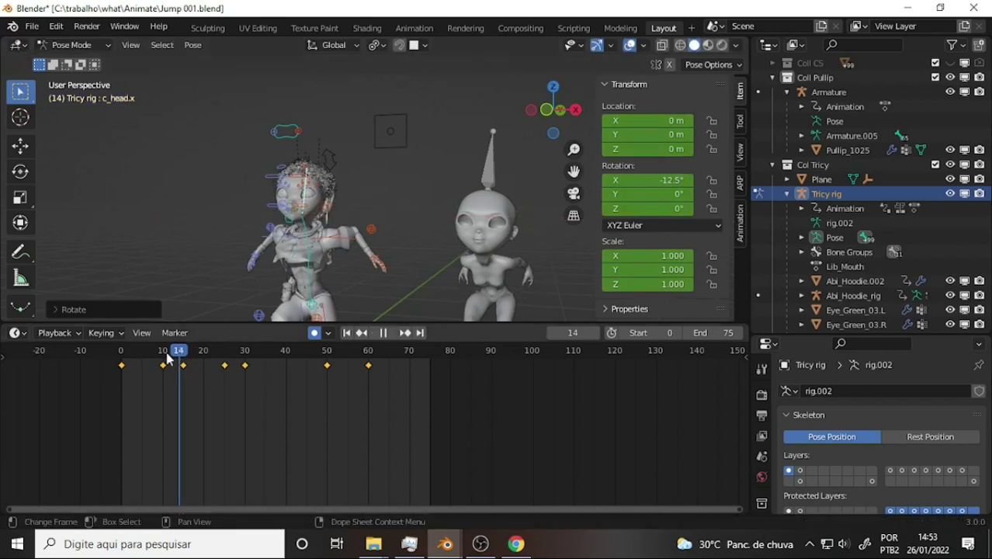
pyautogui.moveTo(181, 355); pyautogui.dragTo(149, 354)
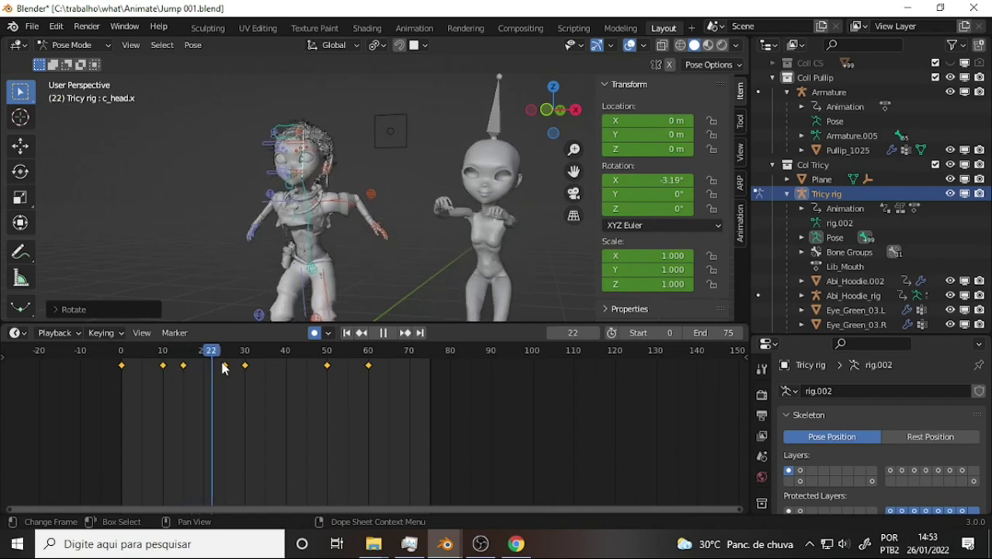
pyautogui.moveTo(196, 360); pyautogui.dragTo(200, 361)
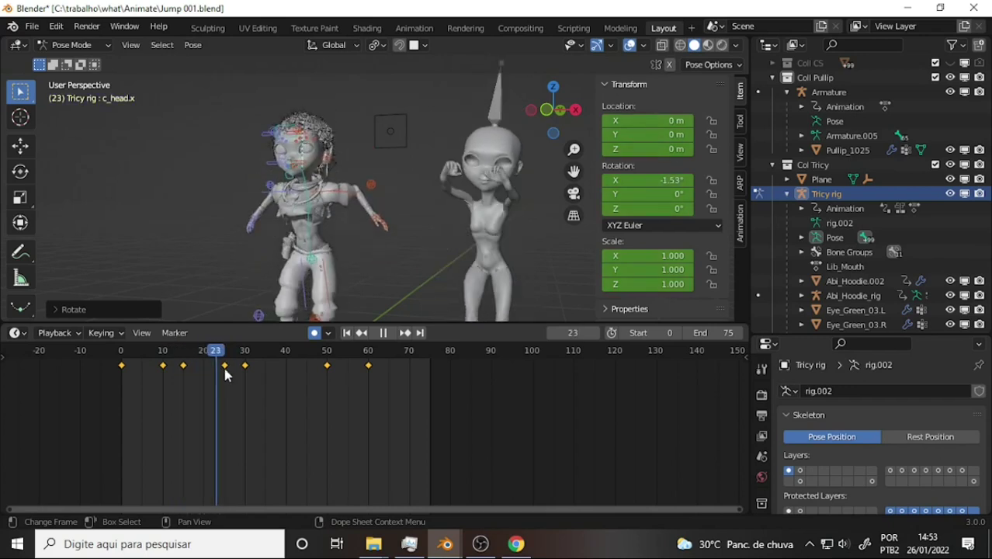
# Step: Key the c_head.x bone tilted 20.5° on X at frame 25 and play it back
pyautogui.moveTo(280, 387)
pyautogui.mouseDown()
pyautogui.moveTo(215, 388)
pyautogui.moveTo(226, 388)
pyautogui.mouseUp()
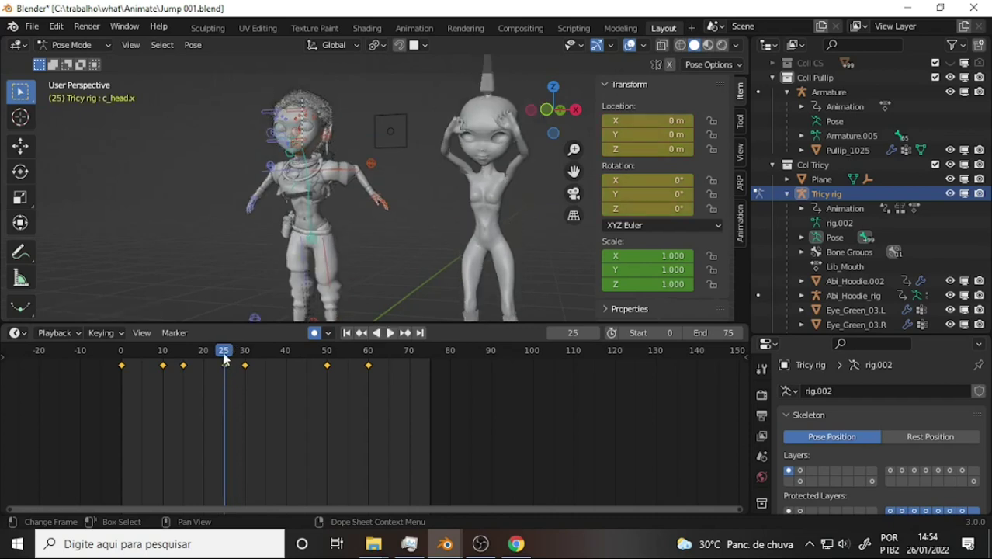
pyautogui.press('r')
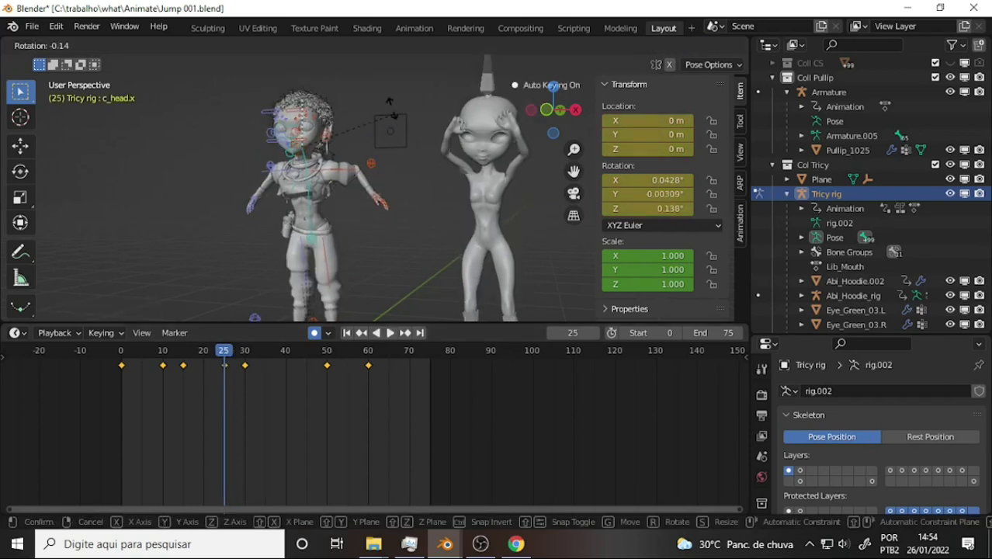
pyautogui.press('x')
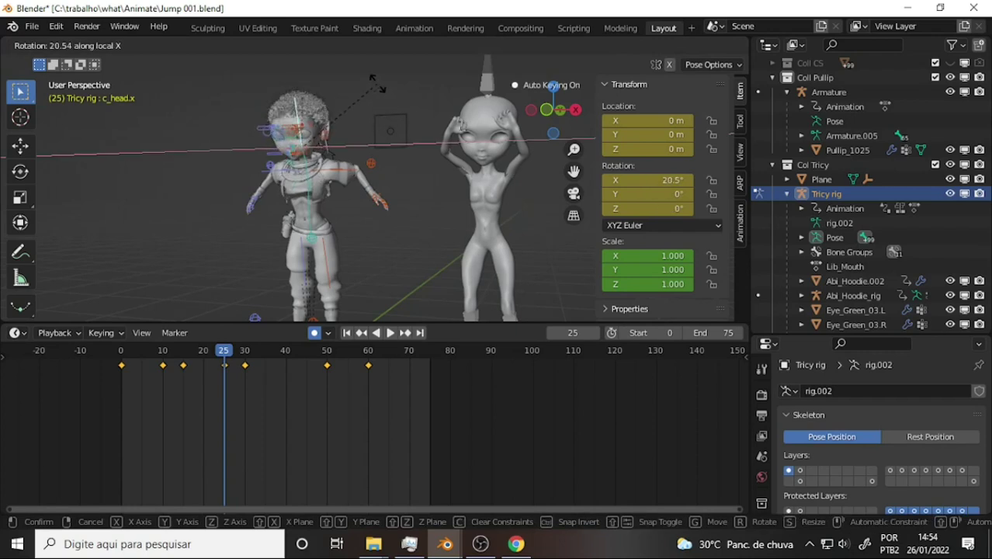
pyautogui.click(376, 88)
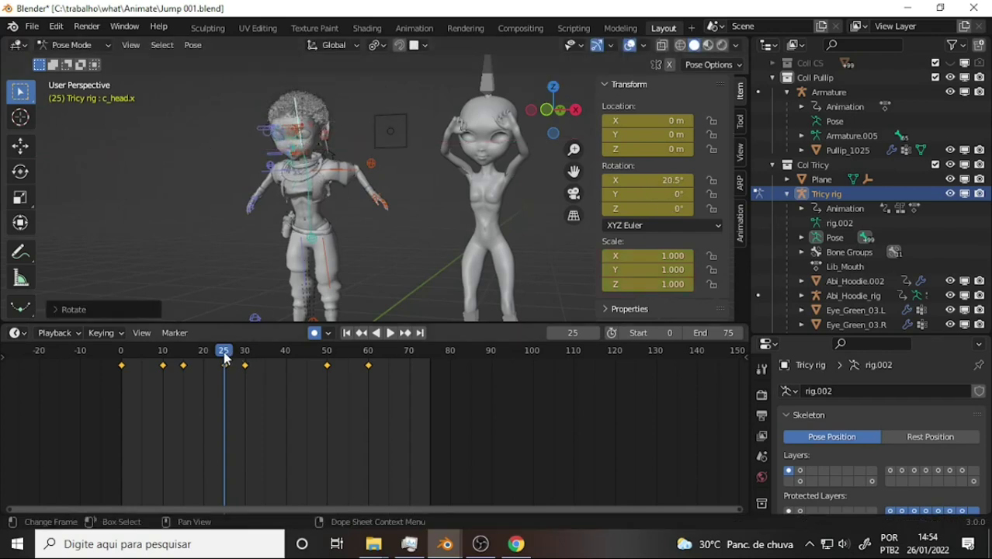
pyautogui.press('space')
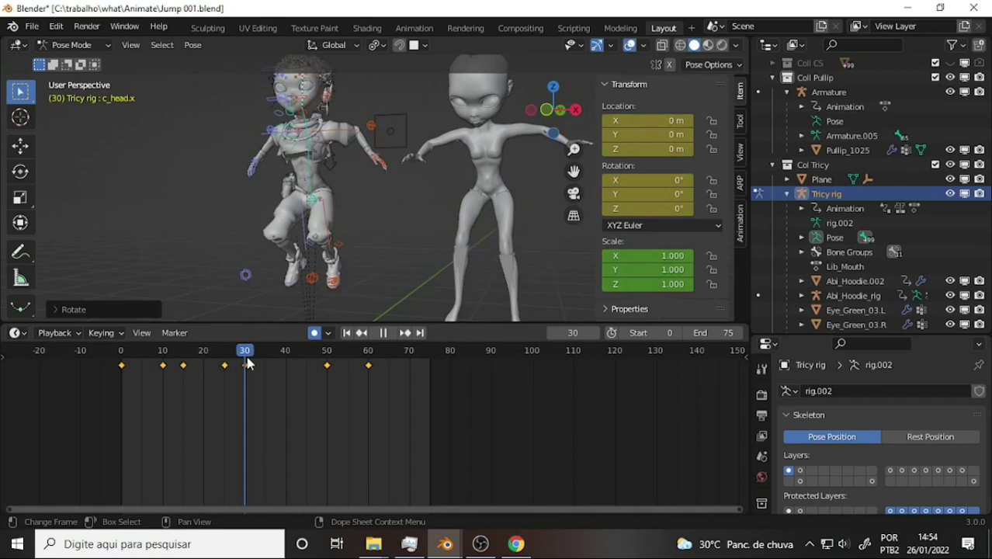
# Step: Duplicate the frame 25 head key in the Dope Sheet onto frame 30 and play it back
pyautogui.moveTo(247, 365); pyautogui.dragTo(245, 365)
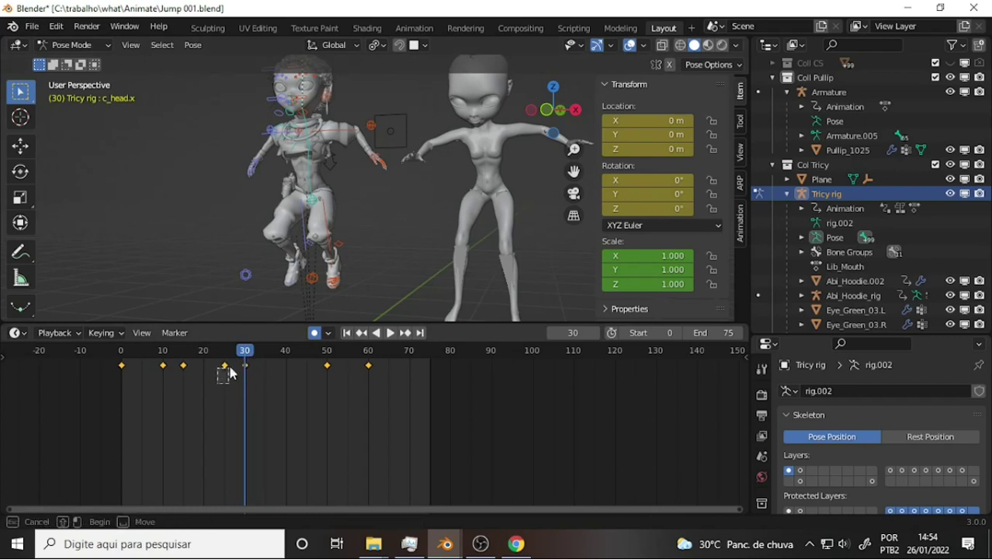
pyautogui.moveTo(231, 374); pyautogui.dragTo(253, 379)
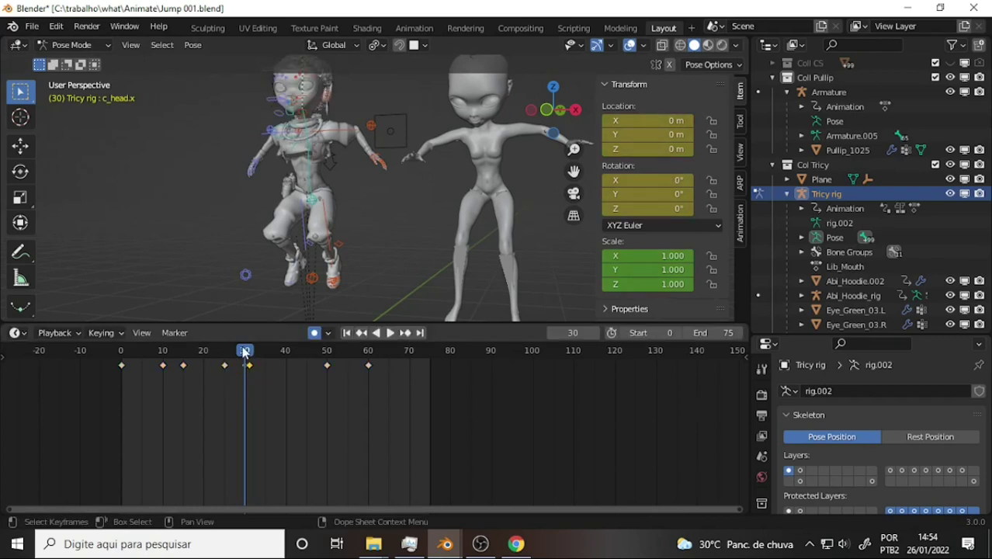
pyautogui.hotkey('shift', 'd')
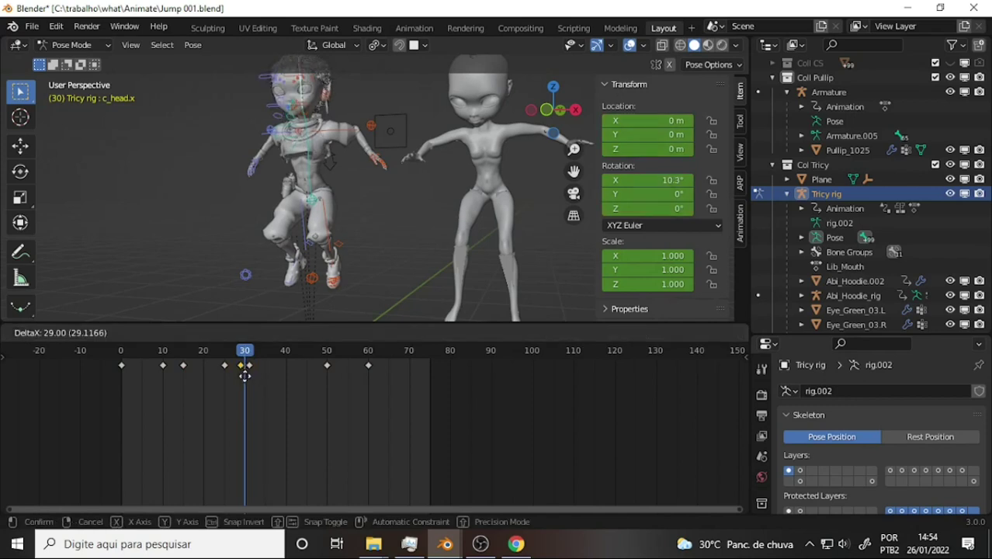
pyautogui.click(252, 371)
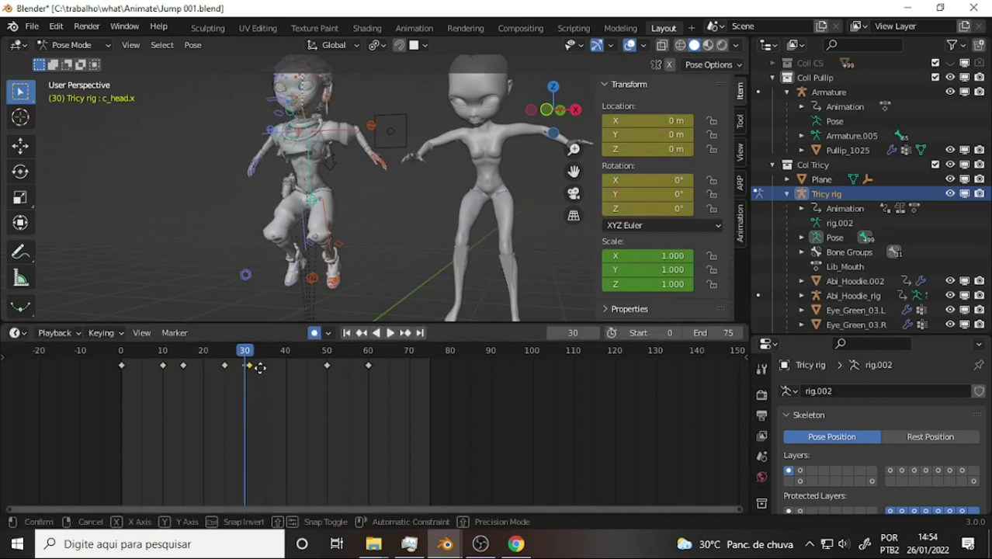
pyautogui.hotkey('shift', 'd')
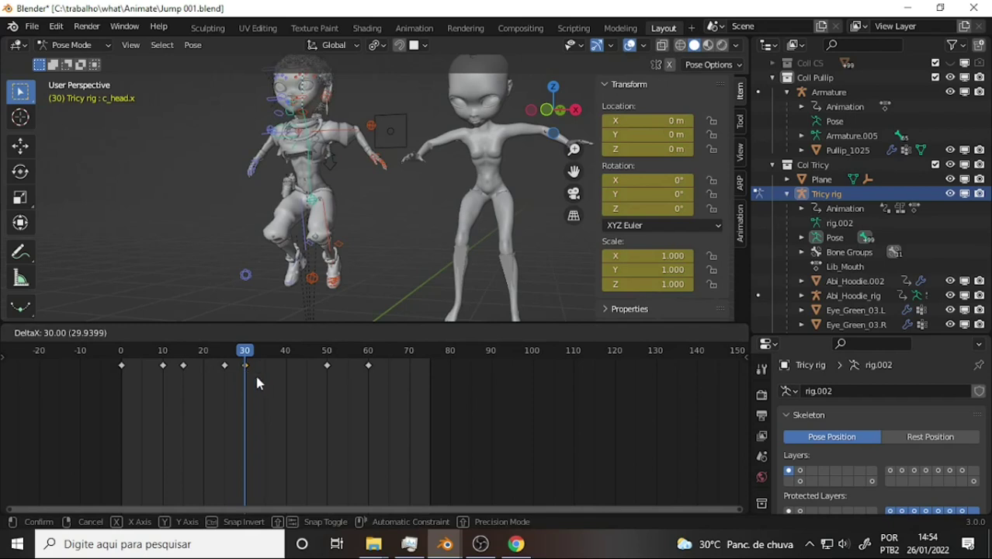
pyautogui.click(255, 372)
pyautogui.press('space')
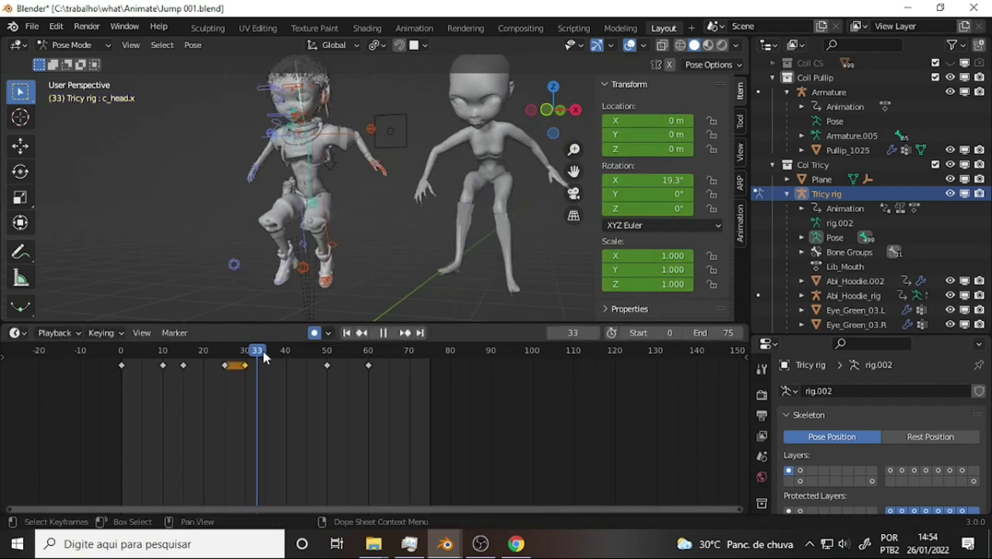